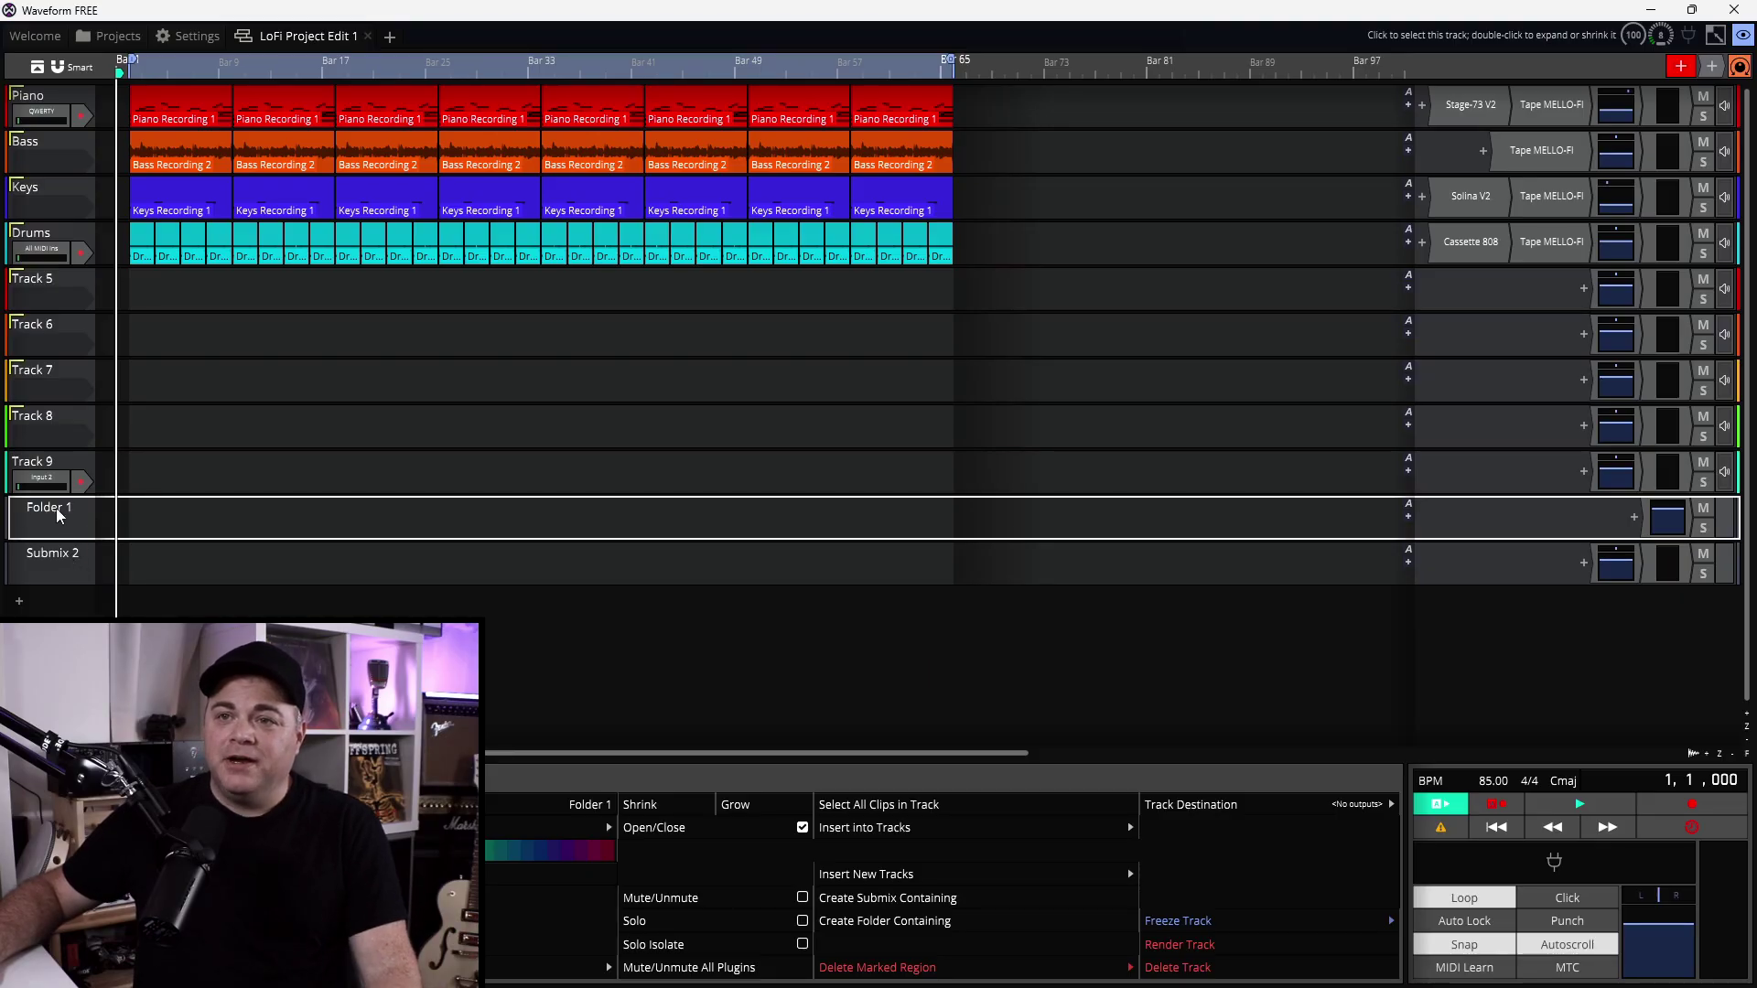
- Move Track 9 into Folder 1
{"action": "left_click", "coordinate": [51, 555]}
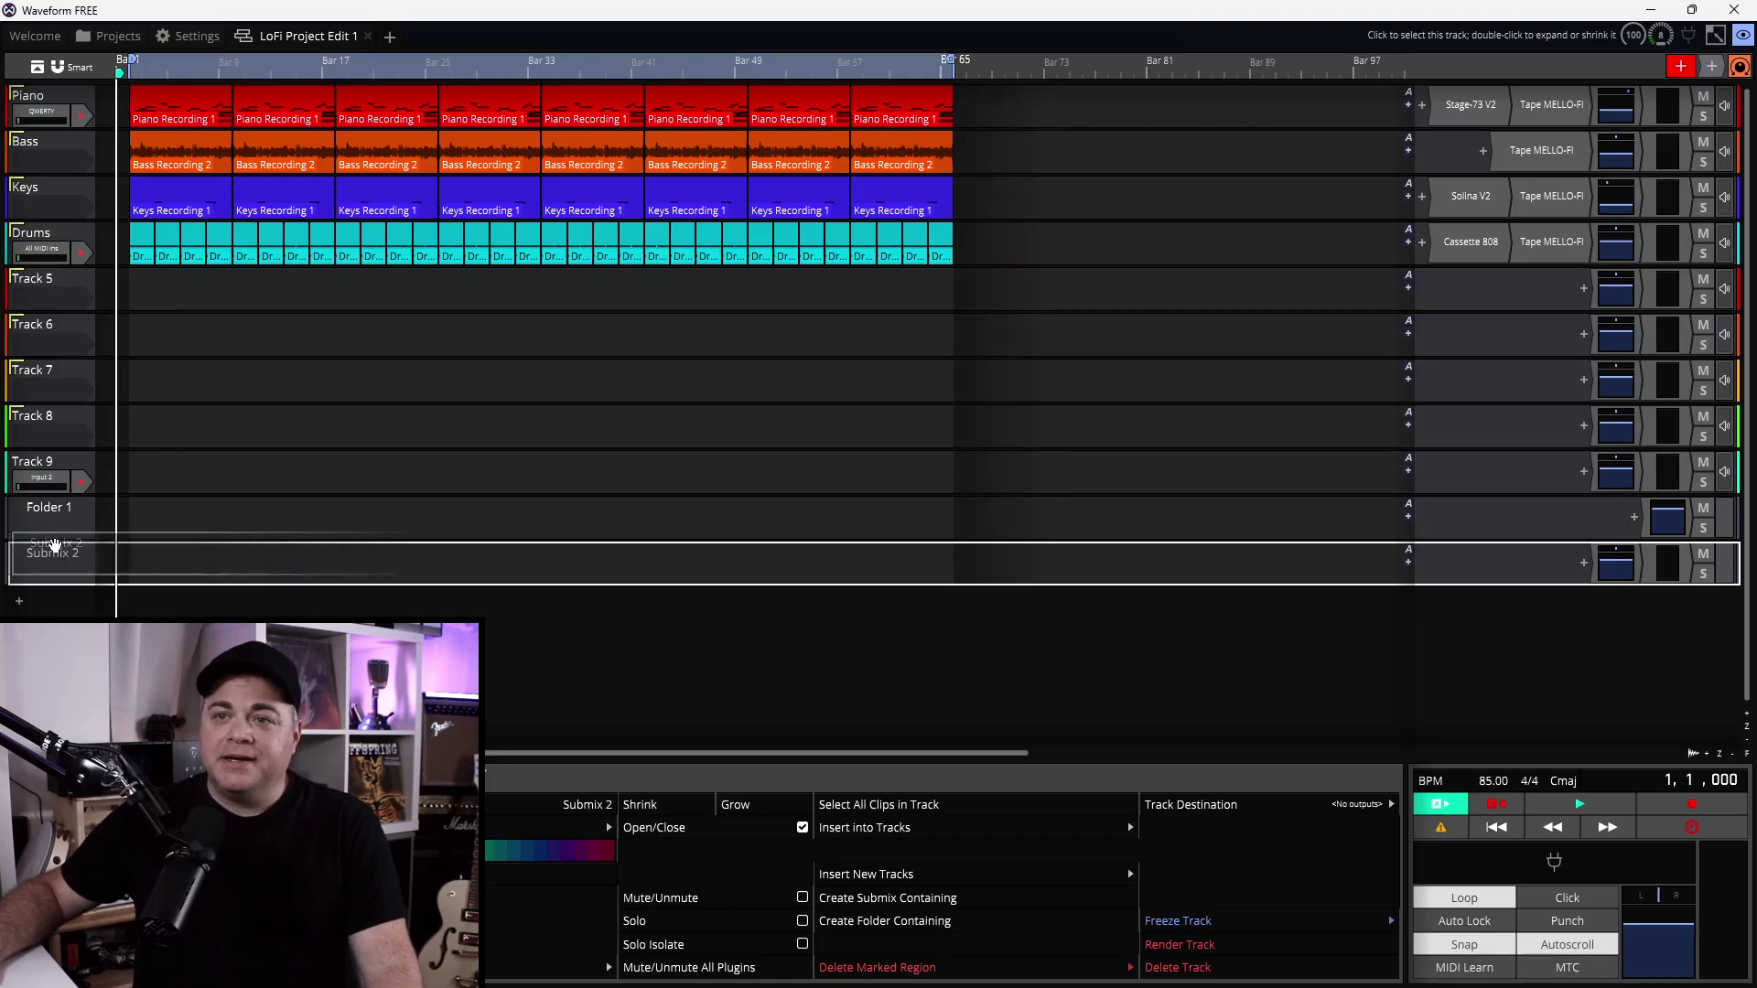
{"action": "left_click", "coordinate": [52, 531]}
{"action": "left_click", "coordinate": [54, 554]}
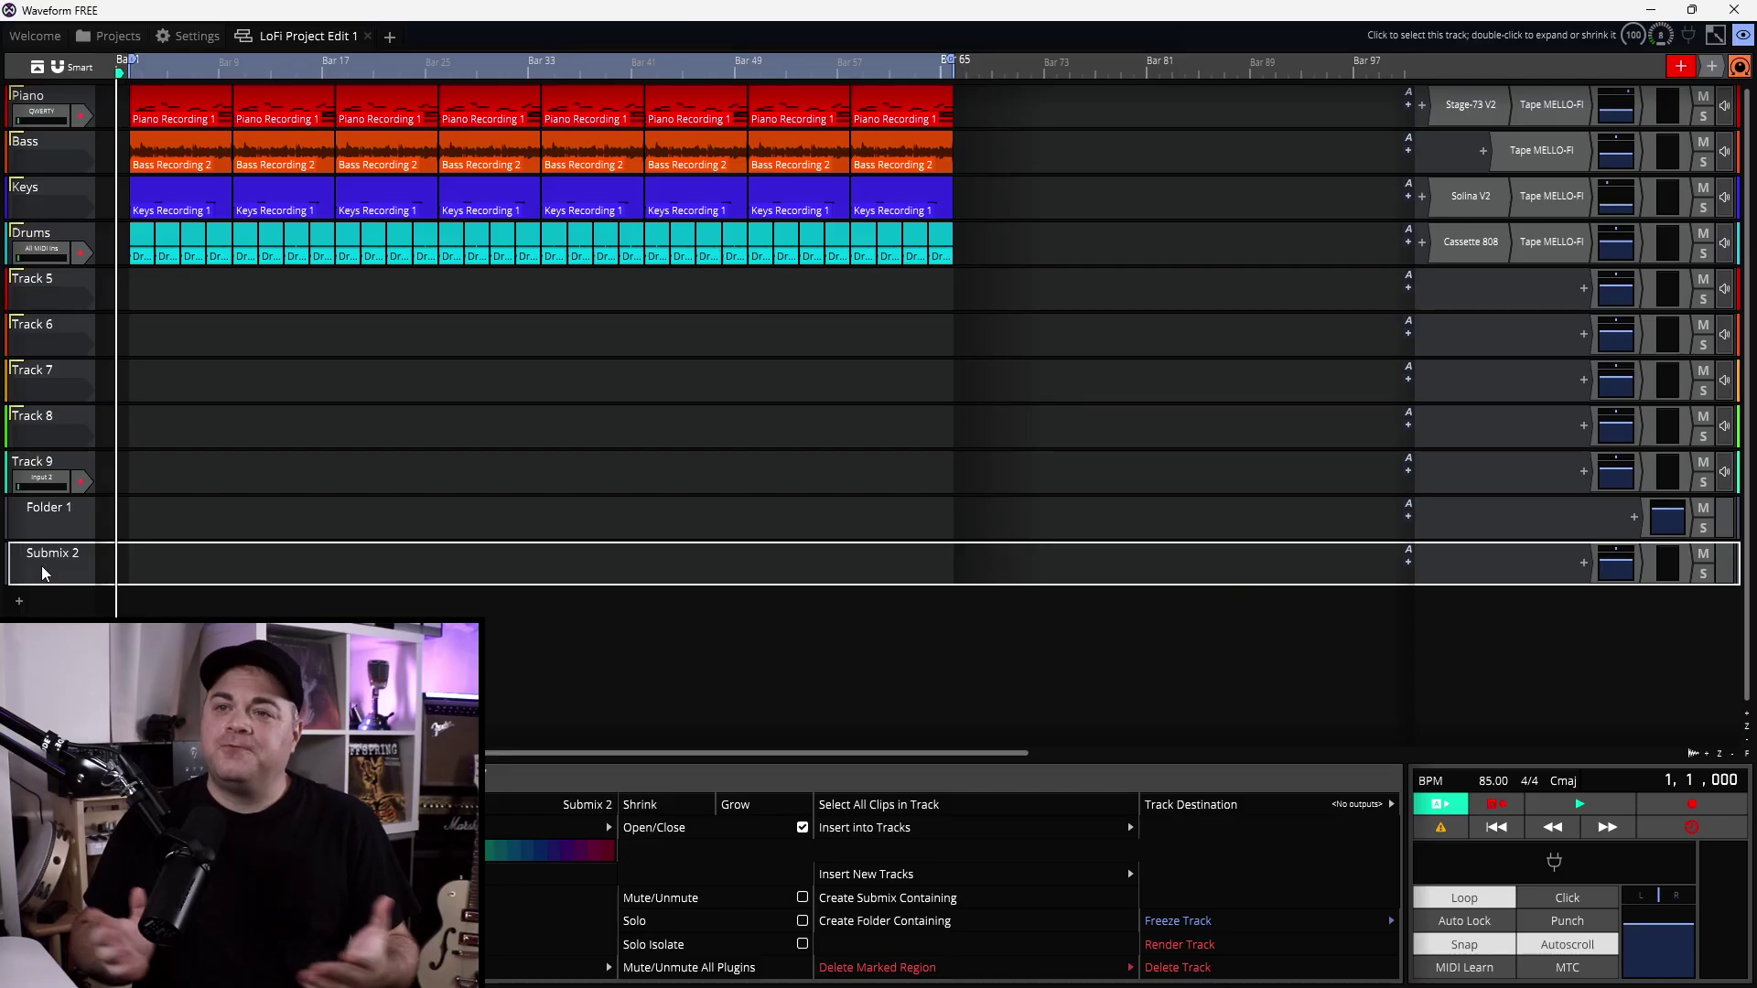
{"action": "left_click", "coordinate": [58, 515]}
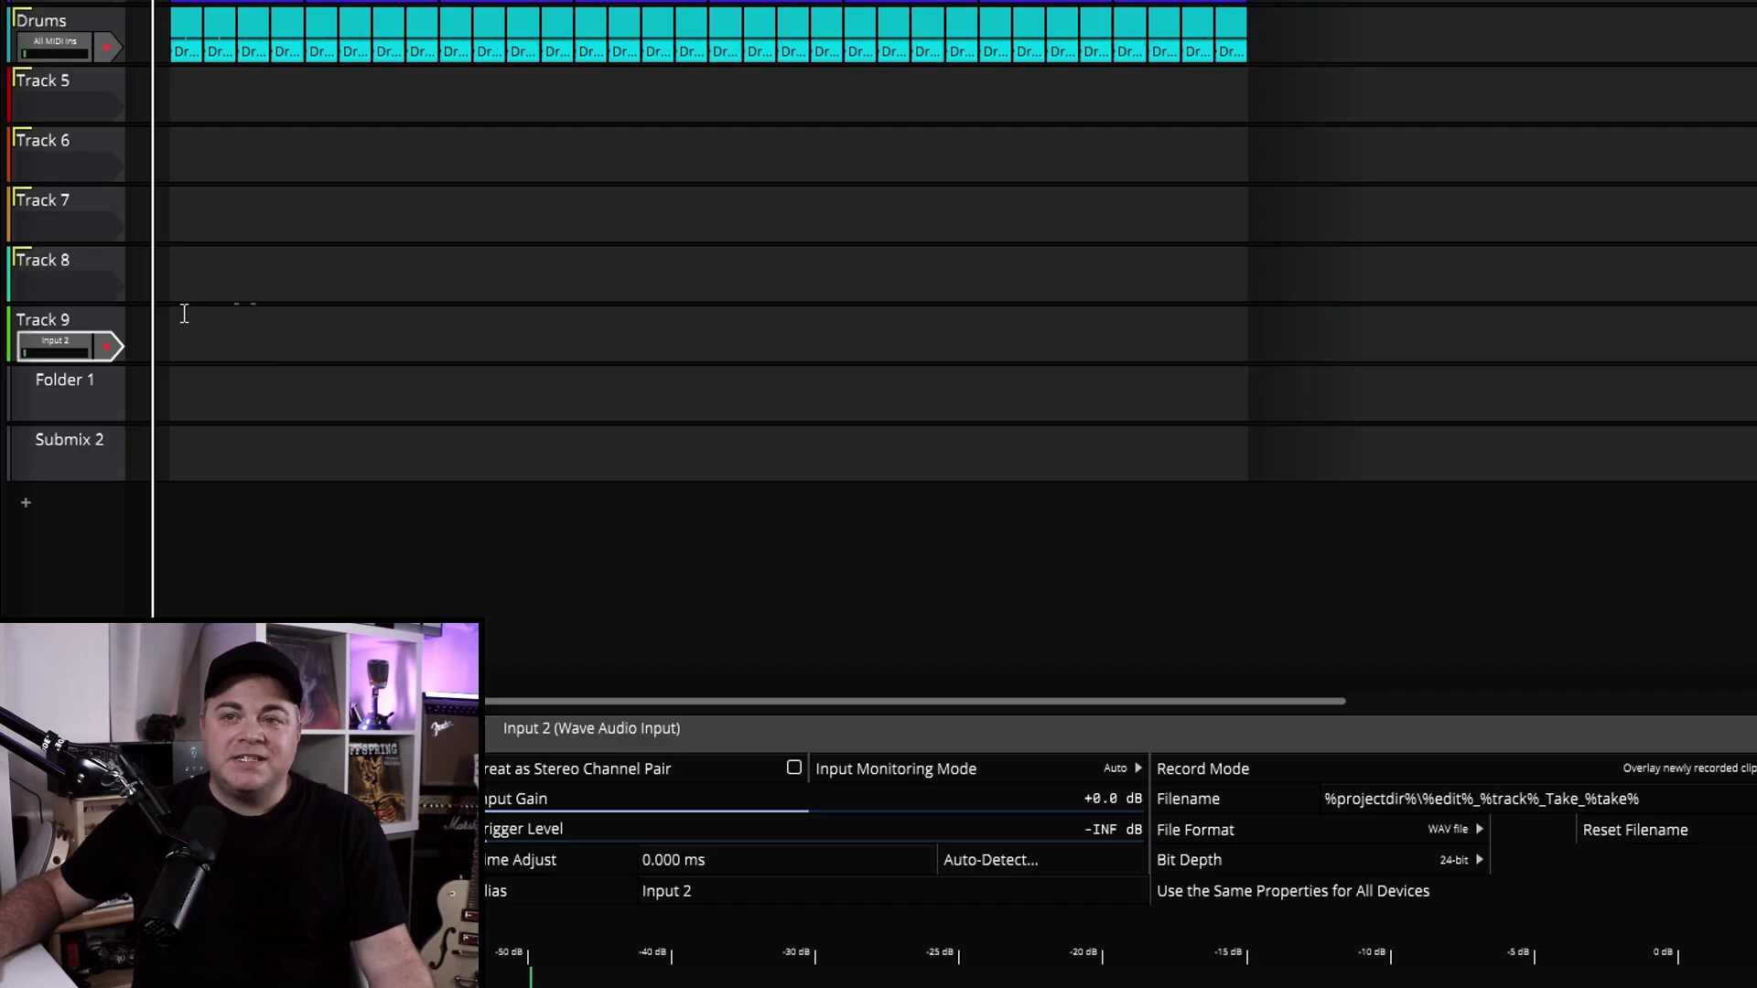
{"action": "left_click_drag", "start_coordinate": [98, 322], "coordinate": [92, 388]}
- Set Track 8's input to Input 2 and move it into Folder 1
{"action": "left_click", "coordinate": [80, 265]}
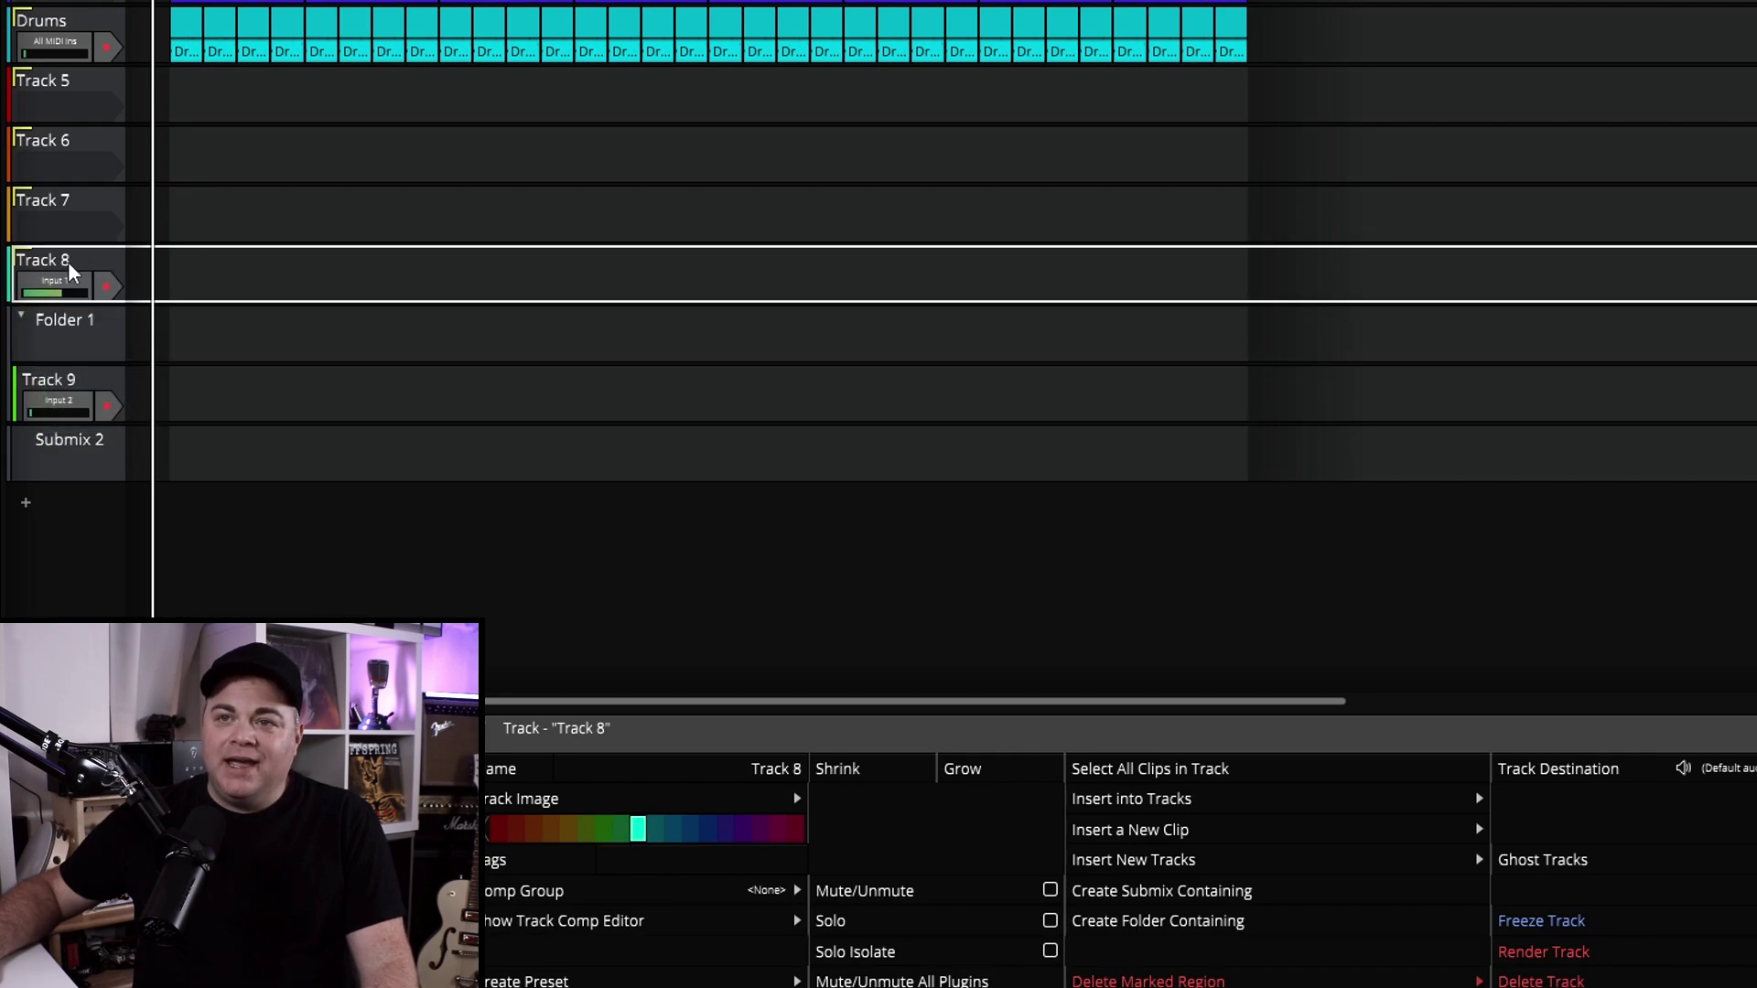
{"action": "left_click", "coordinate": [66, 287]}
{"action": "left_click", "coordinate": [68, 283]}
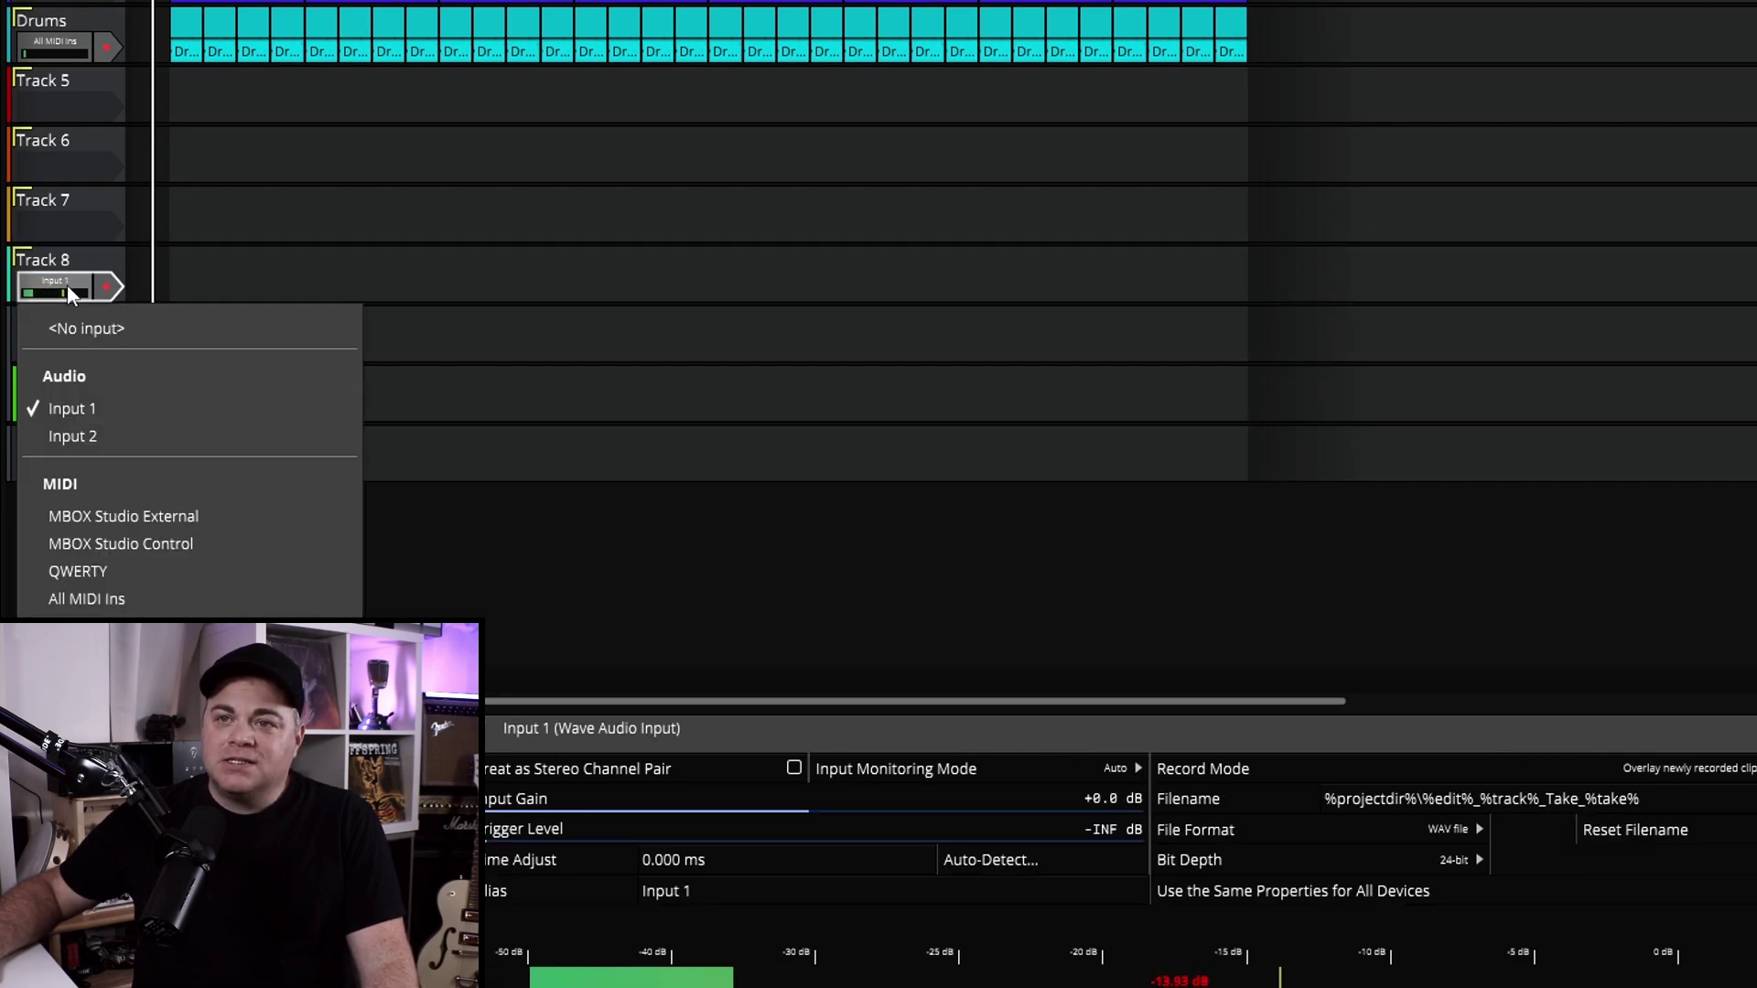
{"action": "left_click", "coordinate": [103, 436]}
{"action": "left_click_drag", "start_coordinate": [66, 262], "coordinate": [162, 358]}
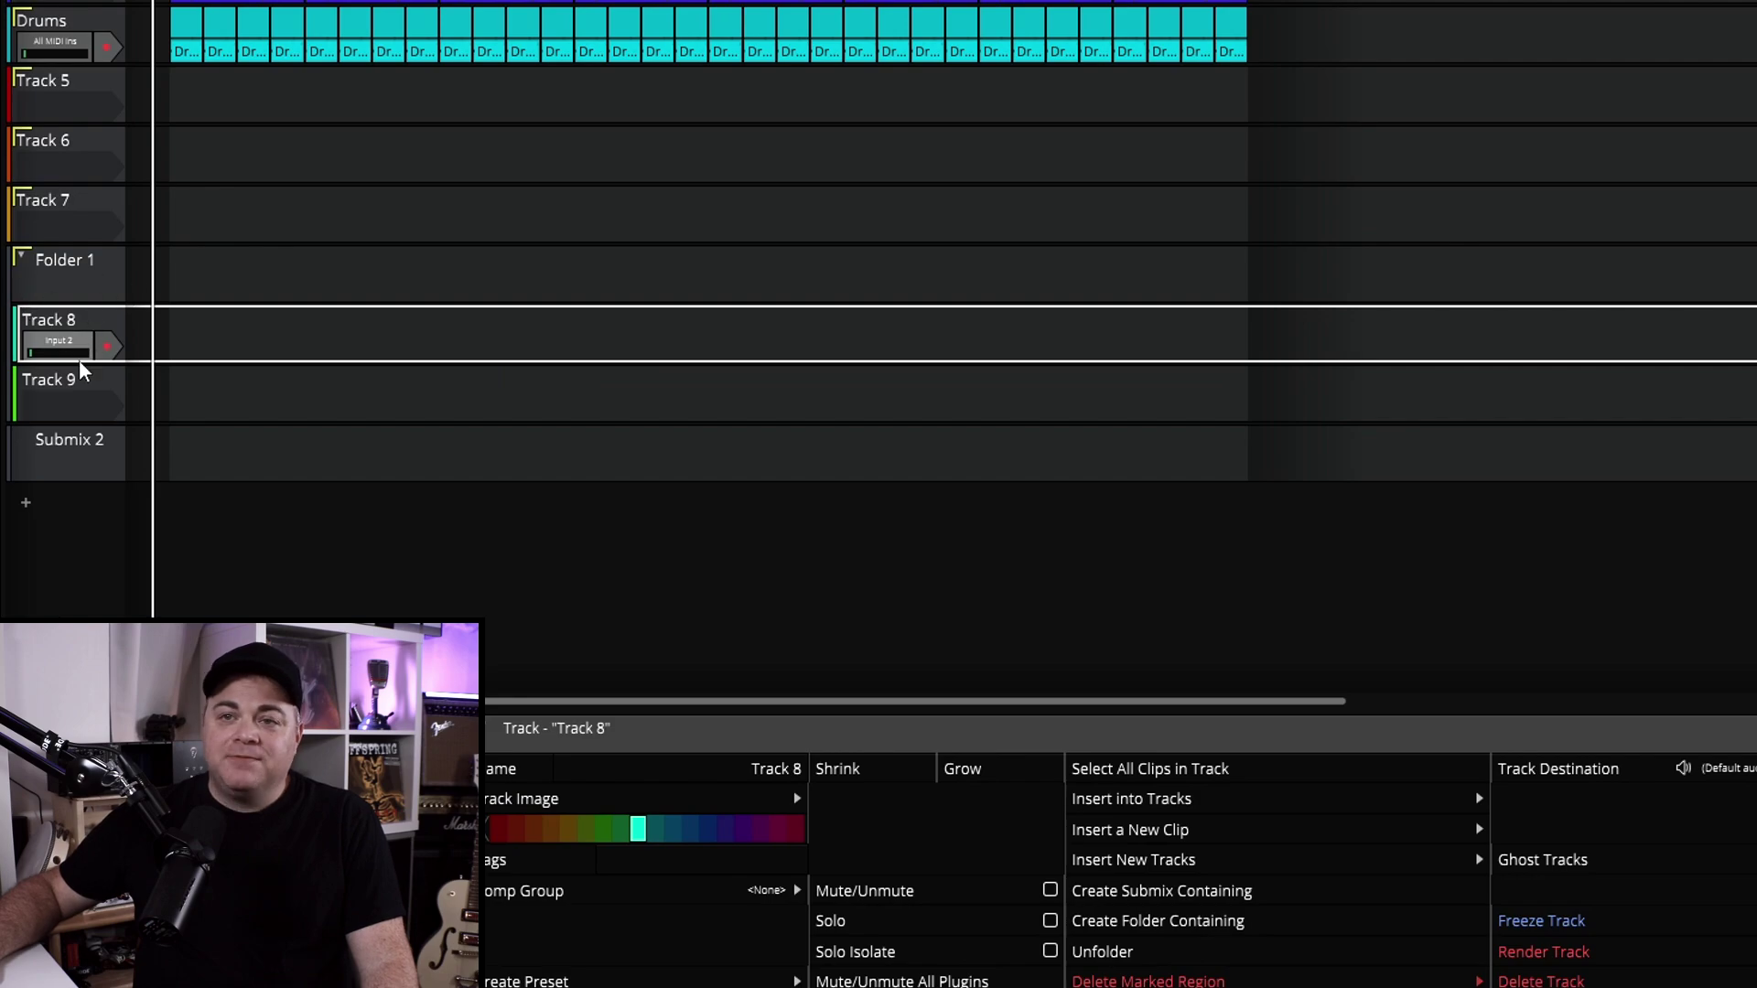
- Collapse Folder 1 and move it to the top of the track list
{"action": "left_click", "coordinate": [23, 260]}
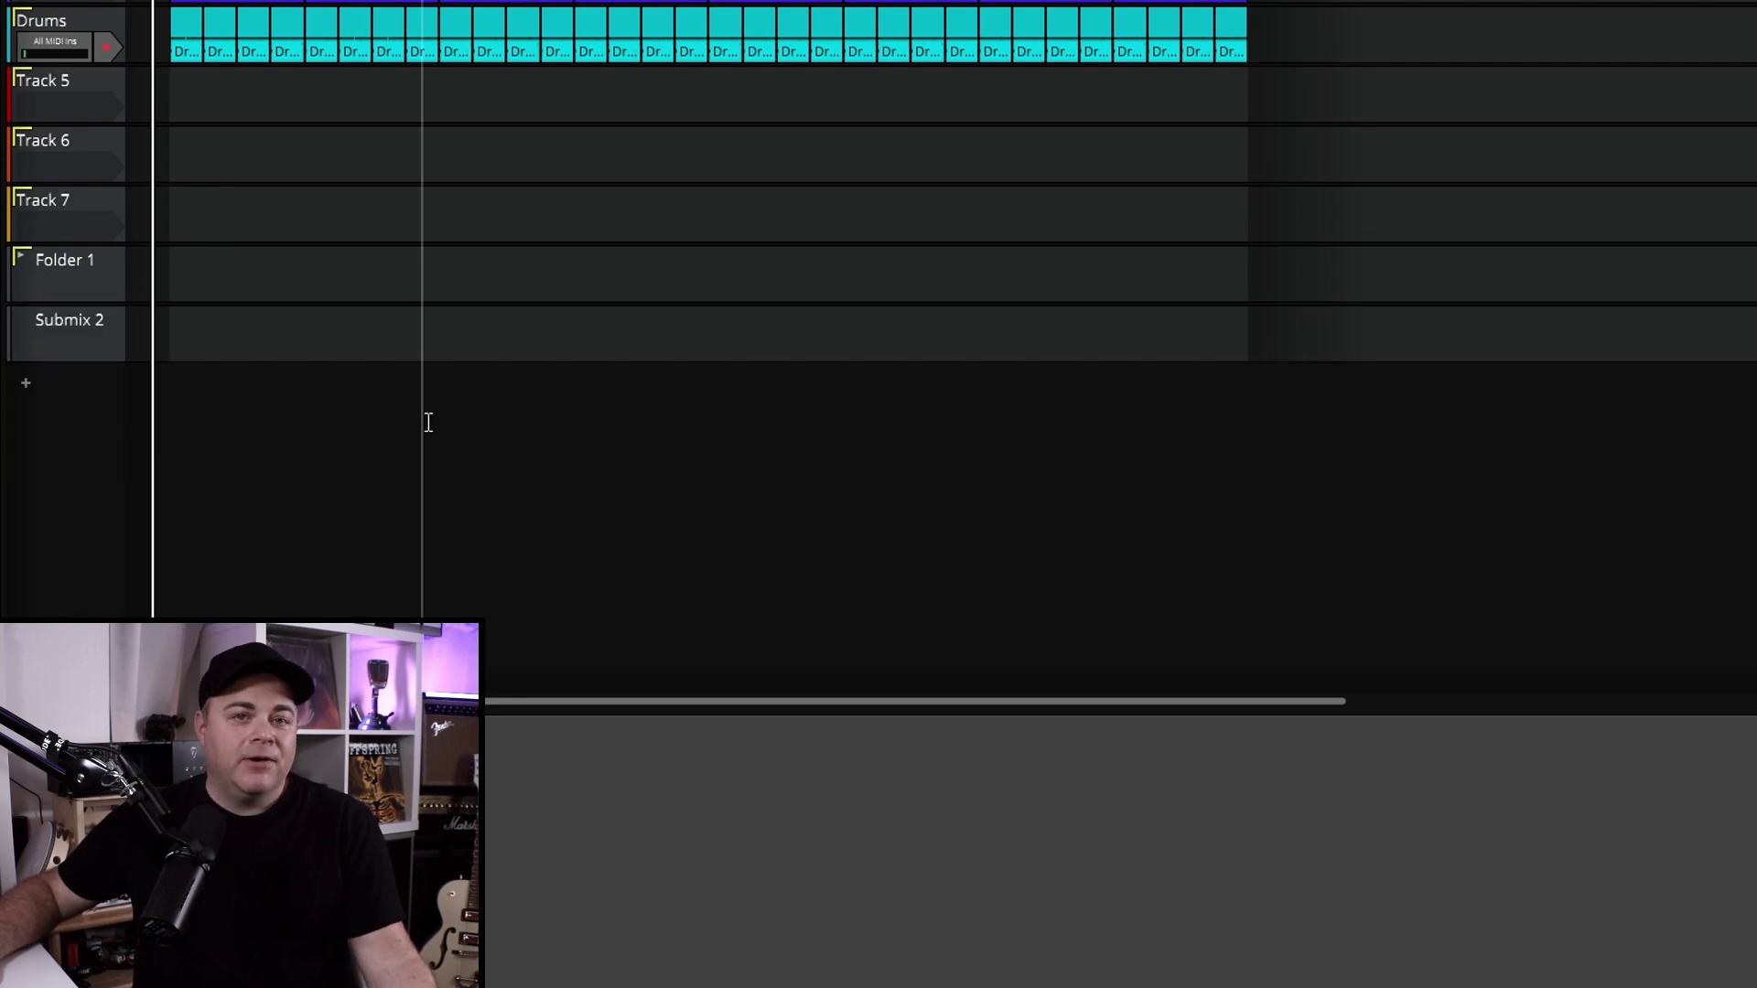
{"action": "left_click", "coordinate": [55, 270]}
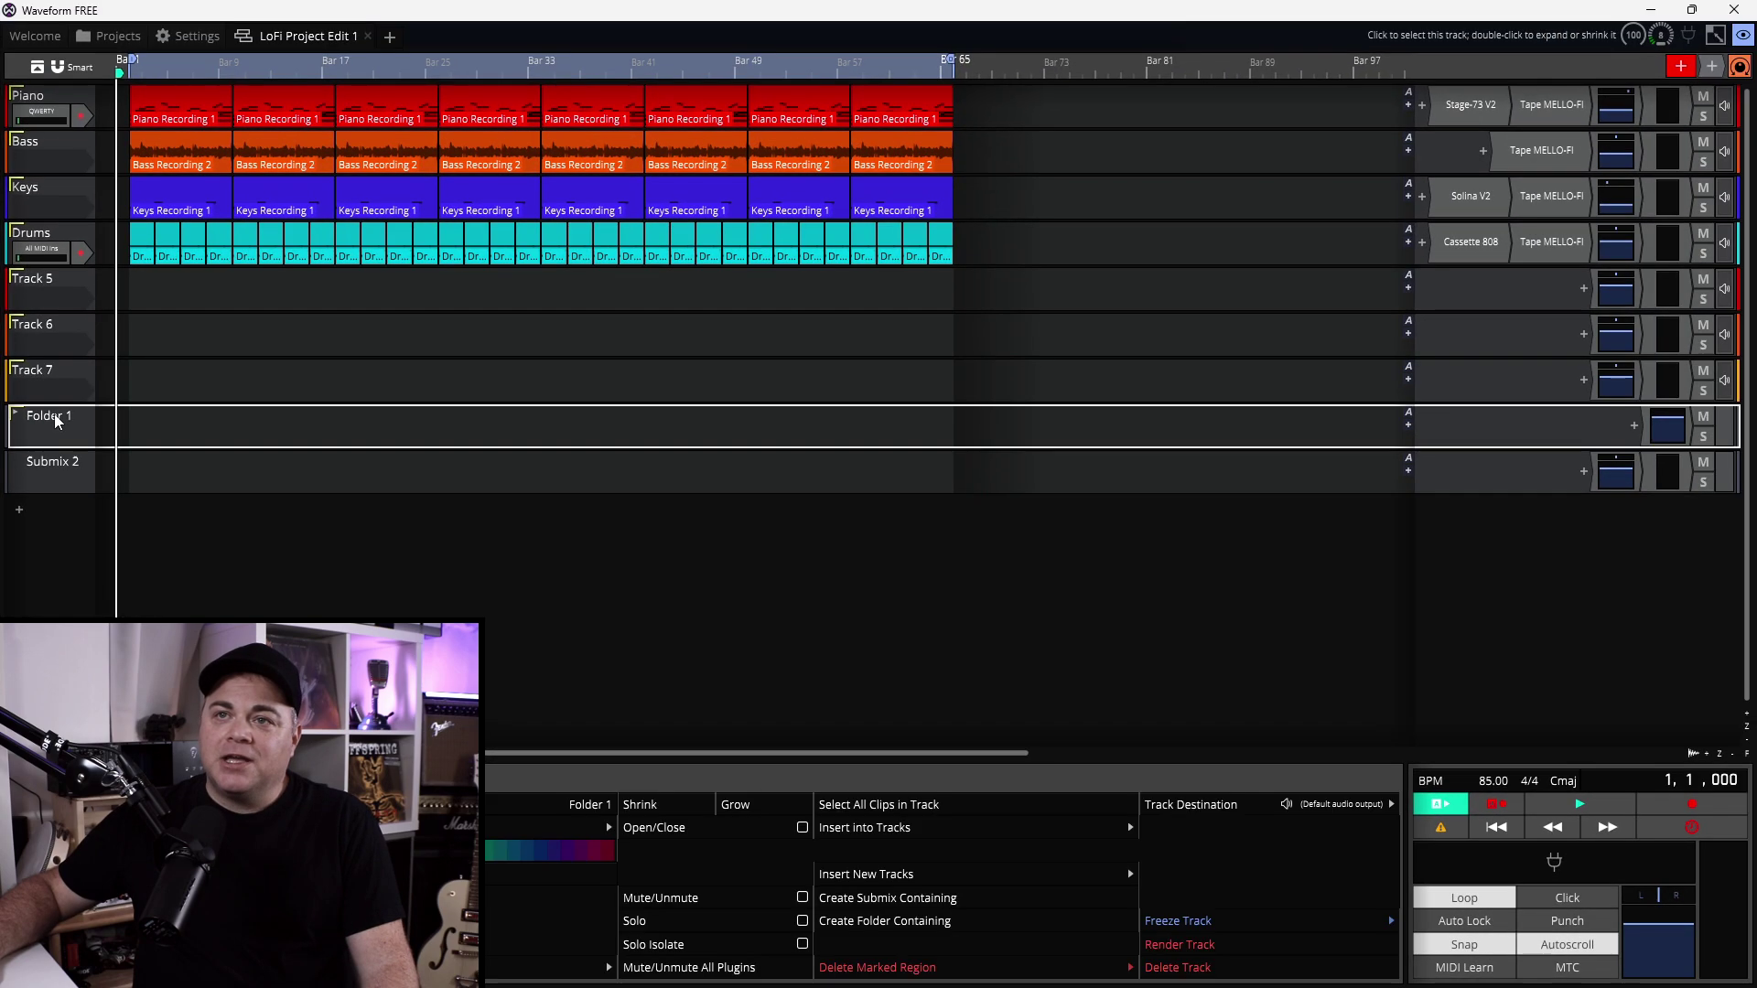
{"action": "left_click_drag", "start_coordinate": [55, 420], "coordinate": [108, 120]}
{"action": "right_click", "coordinate": [68, 113]}
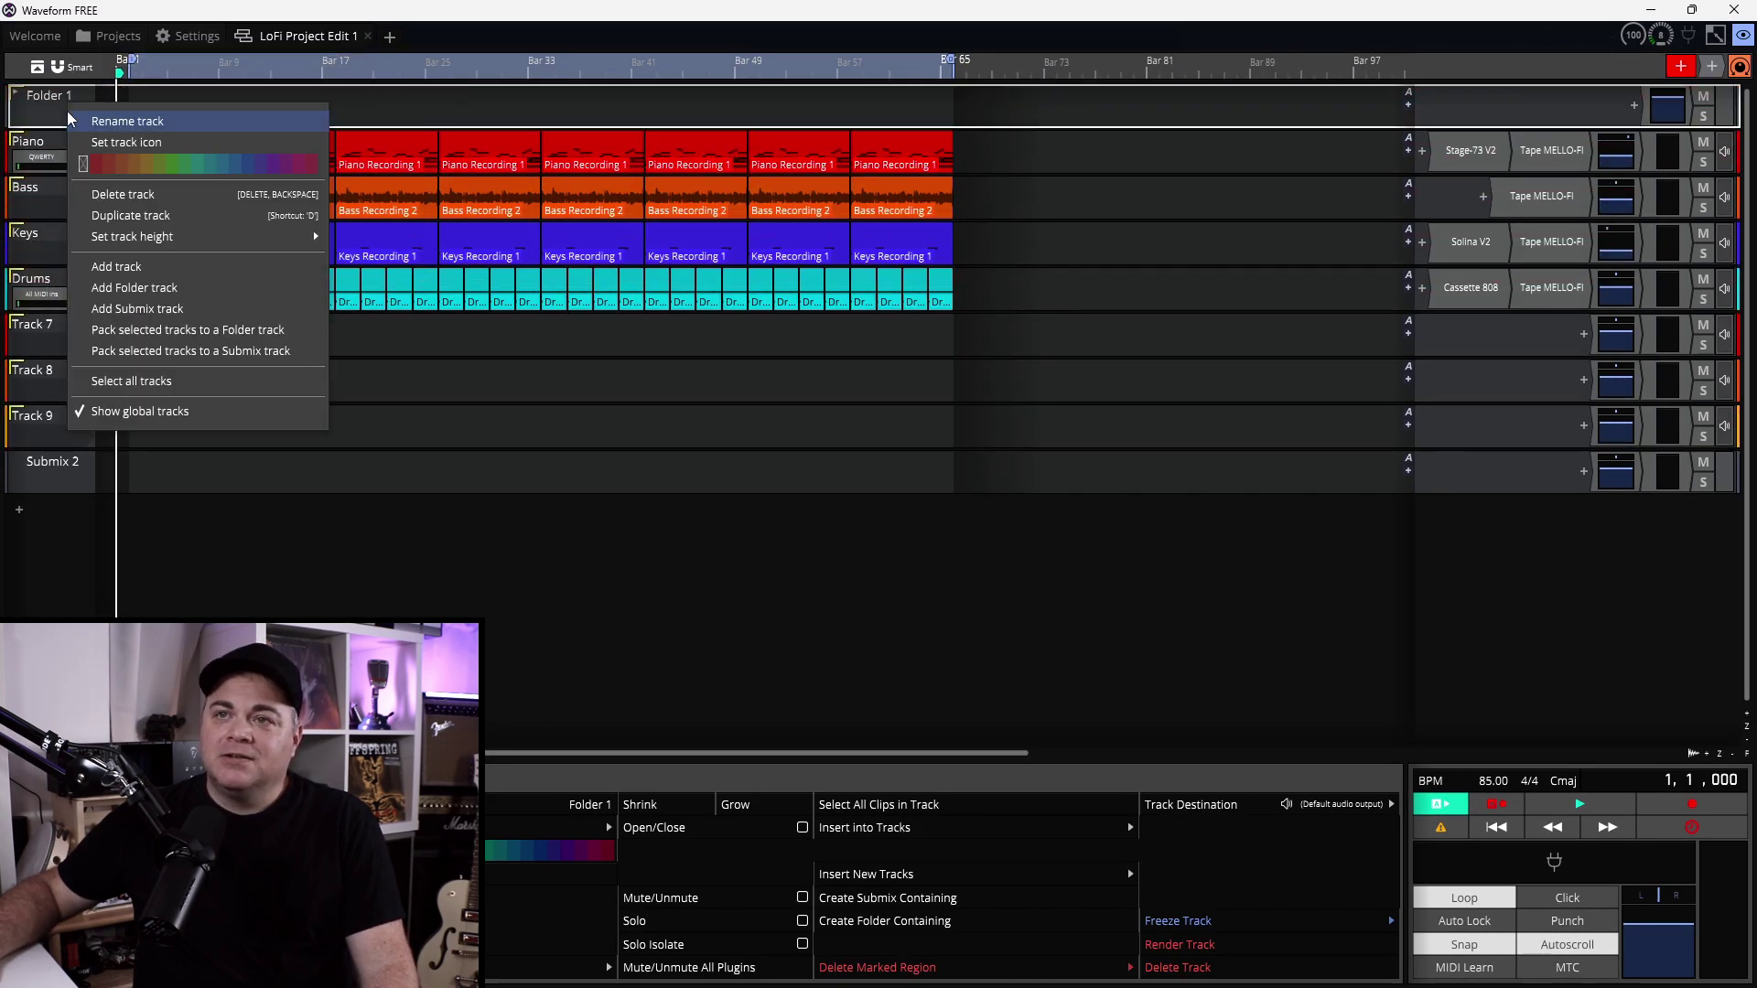
{"action": "mouse_move", "coordinate": [176, 236]}
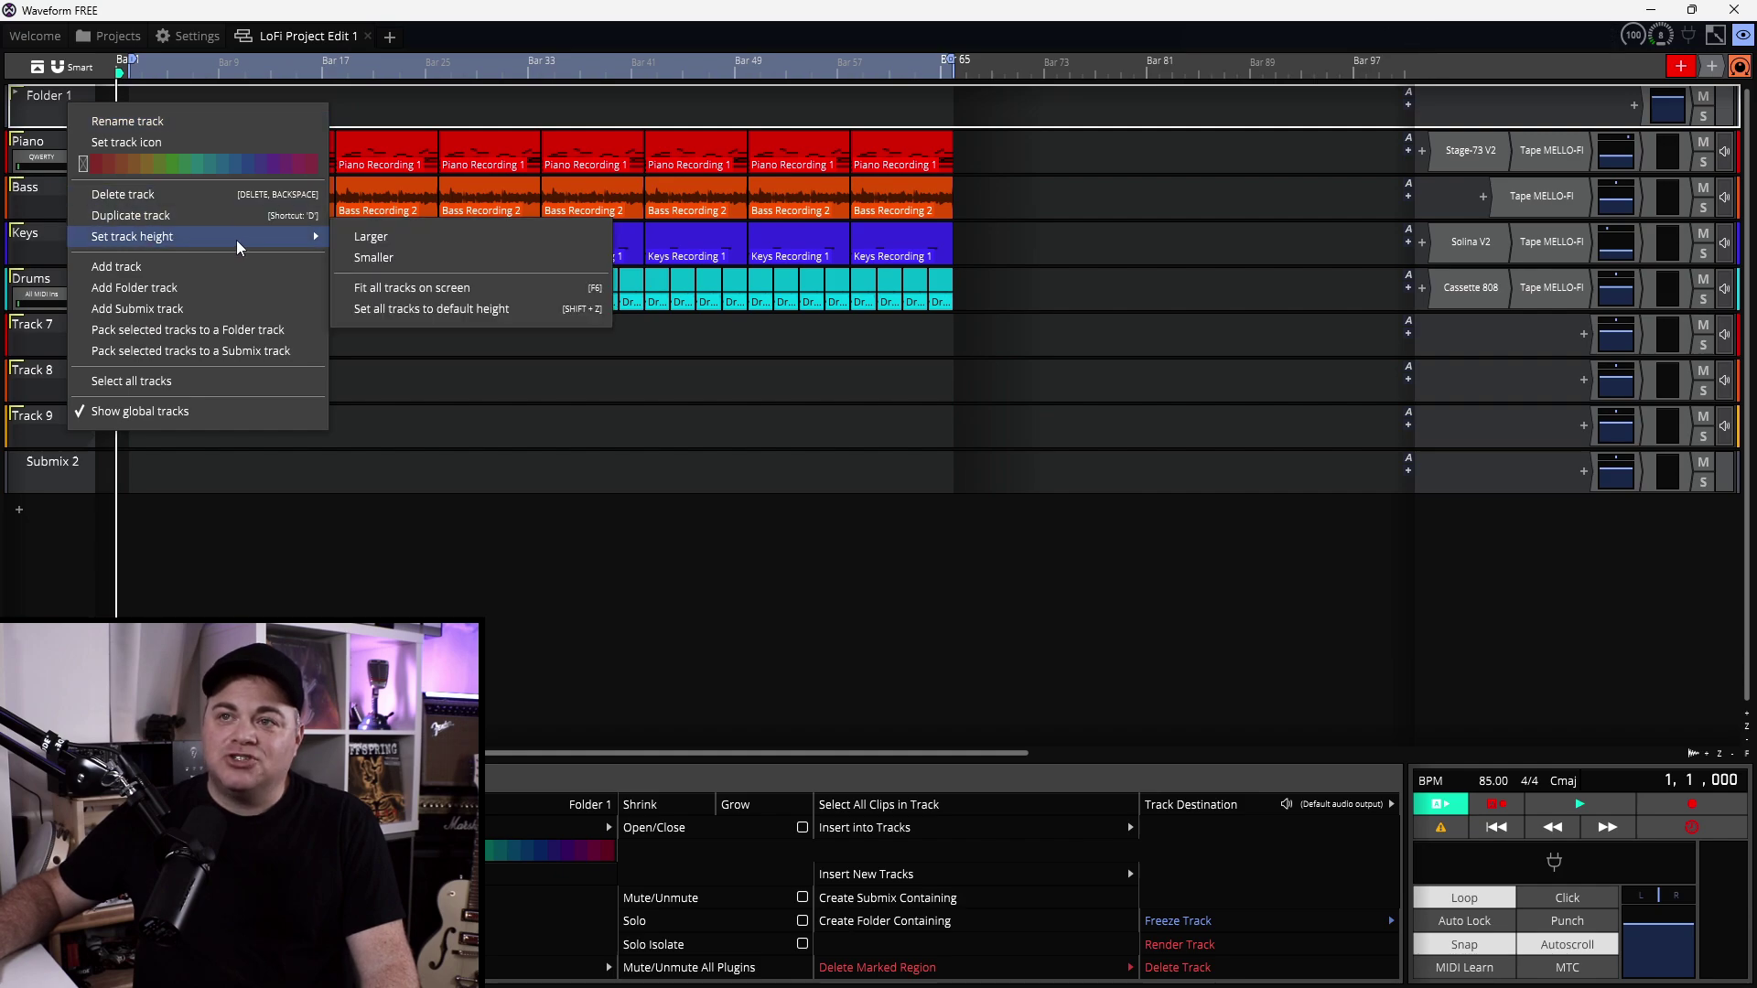
{"action": "left_click", "coordinate": [369, 260]}
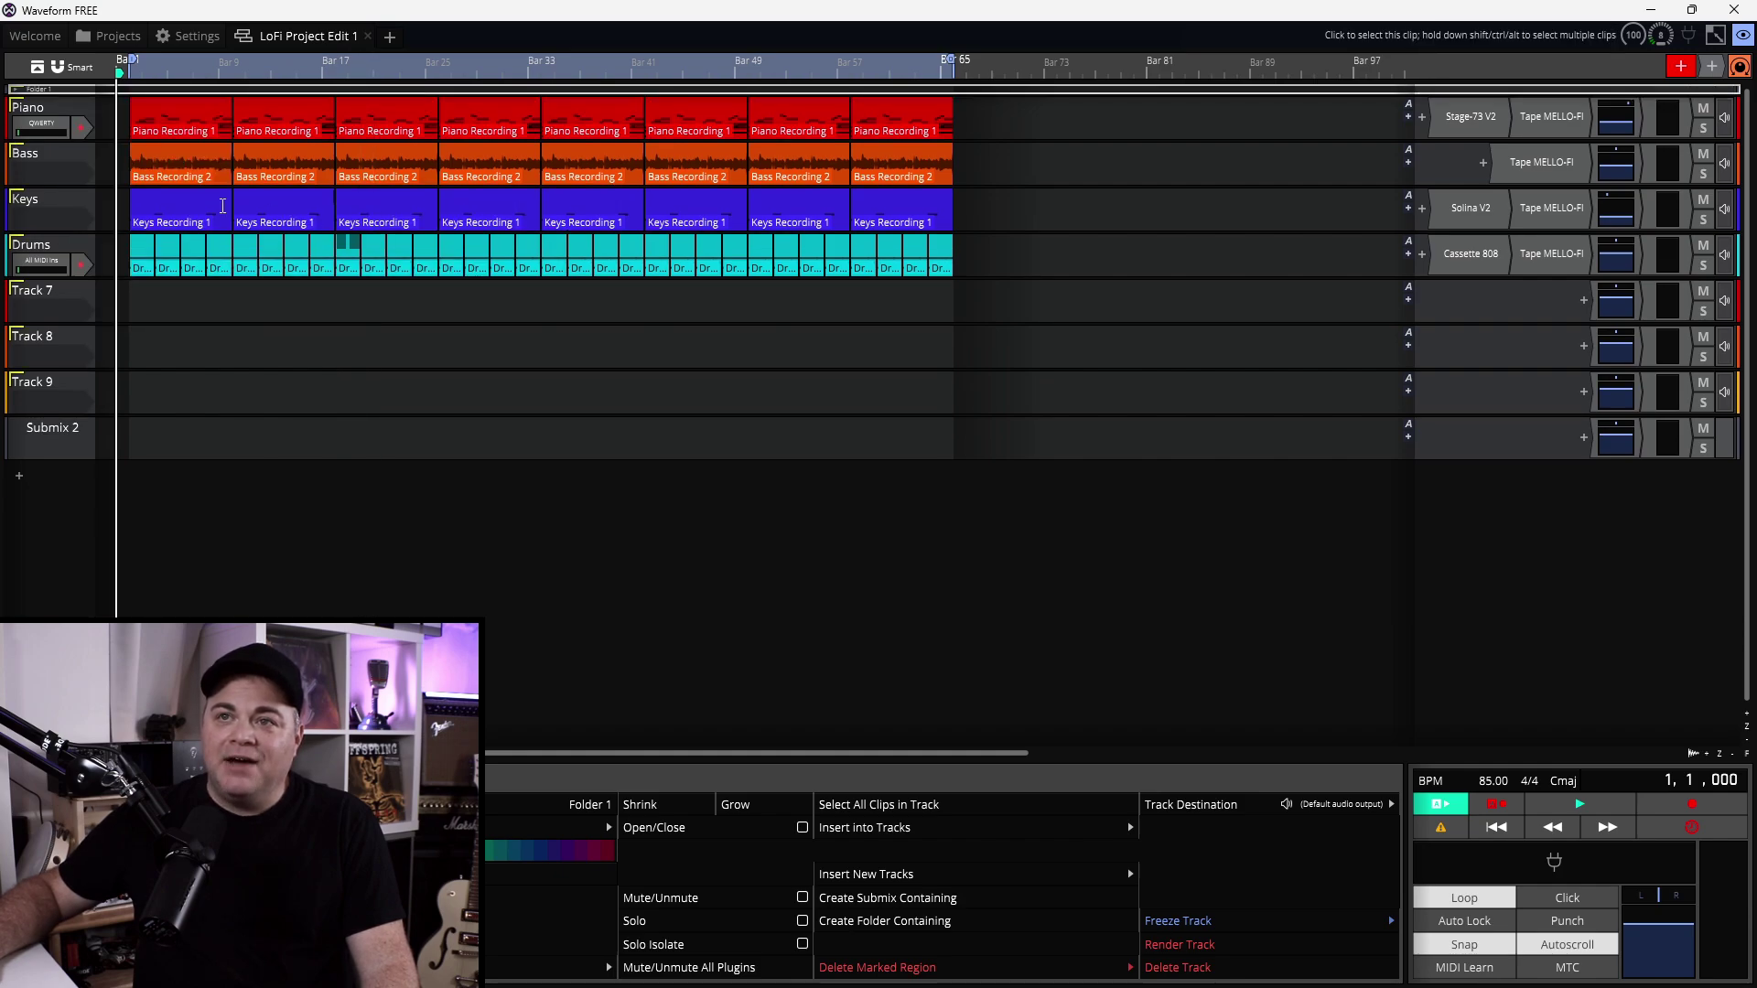
{"action": "right_click", "coordinate": [56, 88]}
{"action": "mouse_move", "coordinate": [253, 215]}
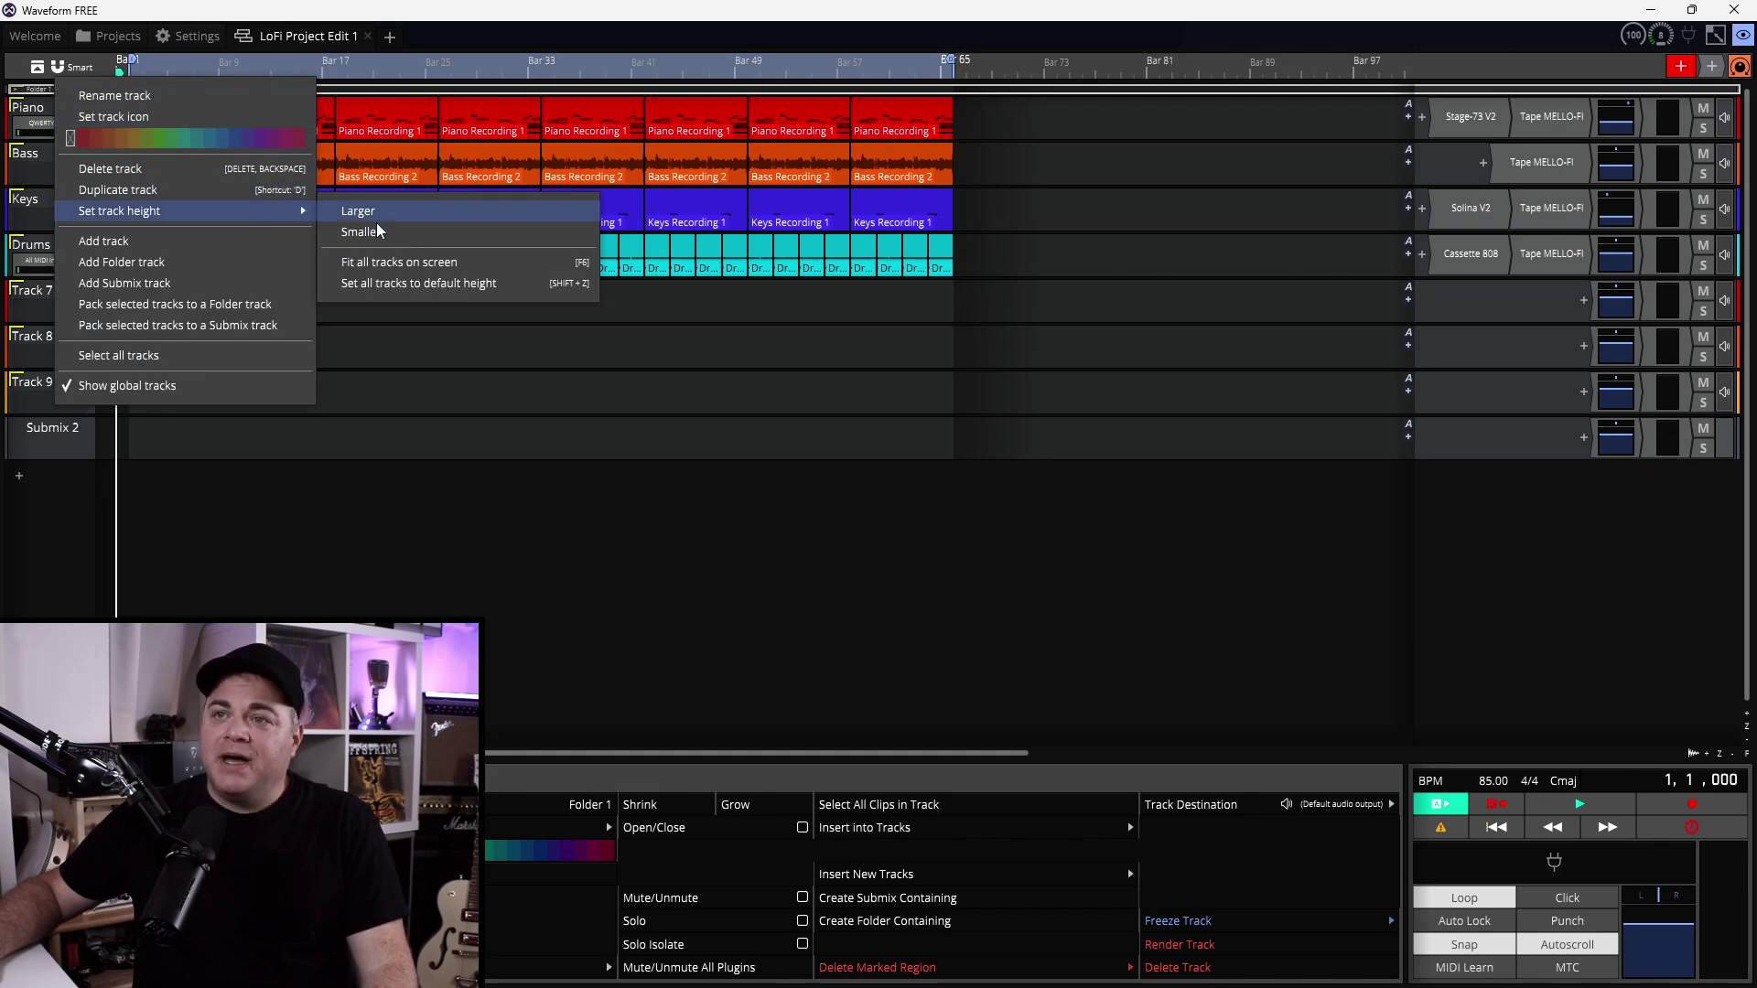
{"action": "left_click", "coordinate": [432, 283]}
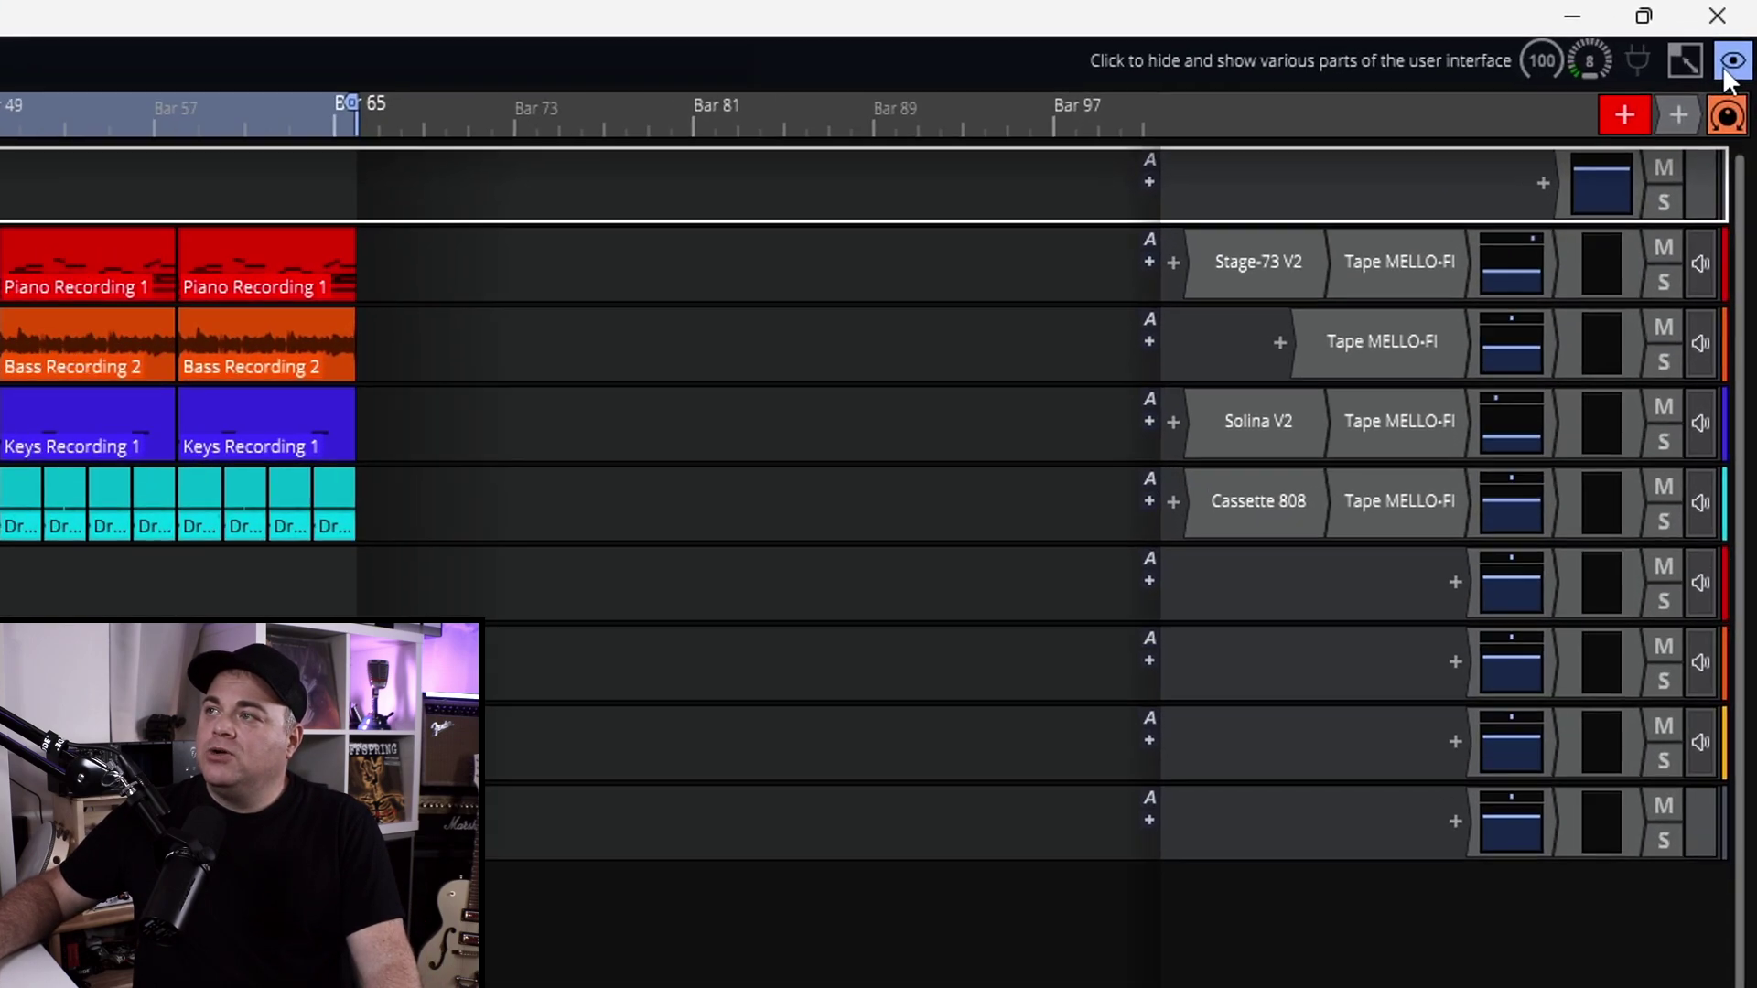
{"action": "left_click", "coordinate": [1743, 35]}
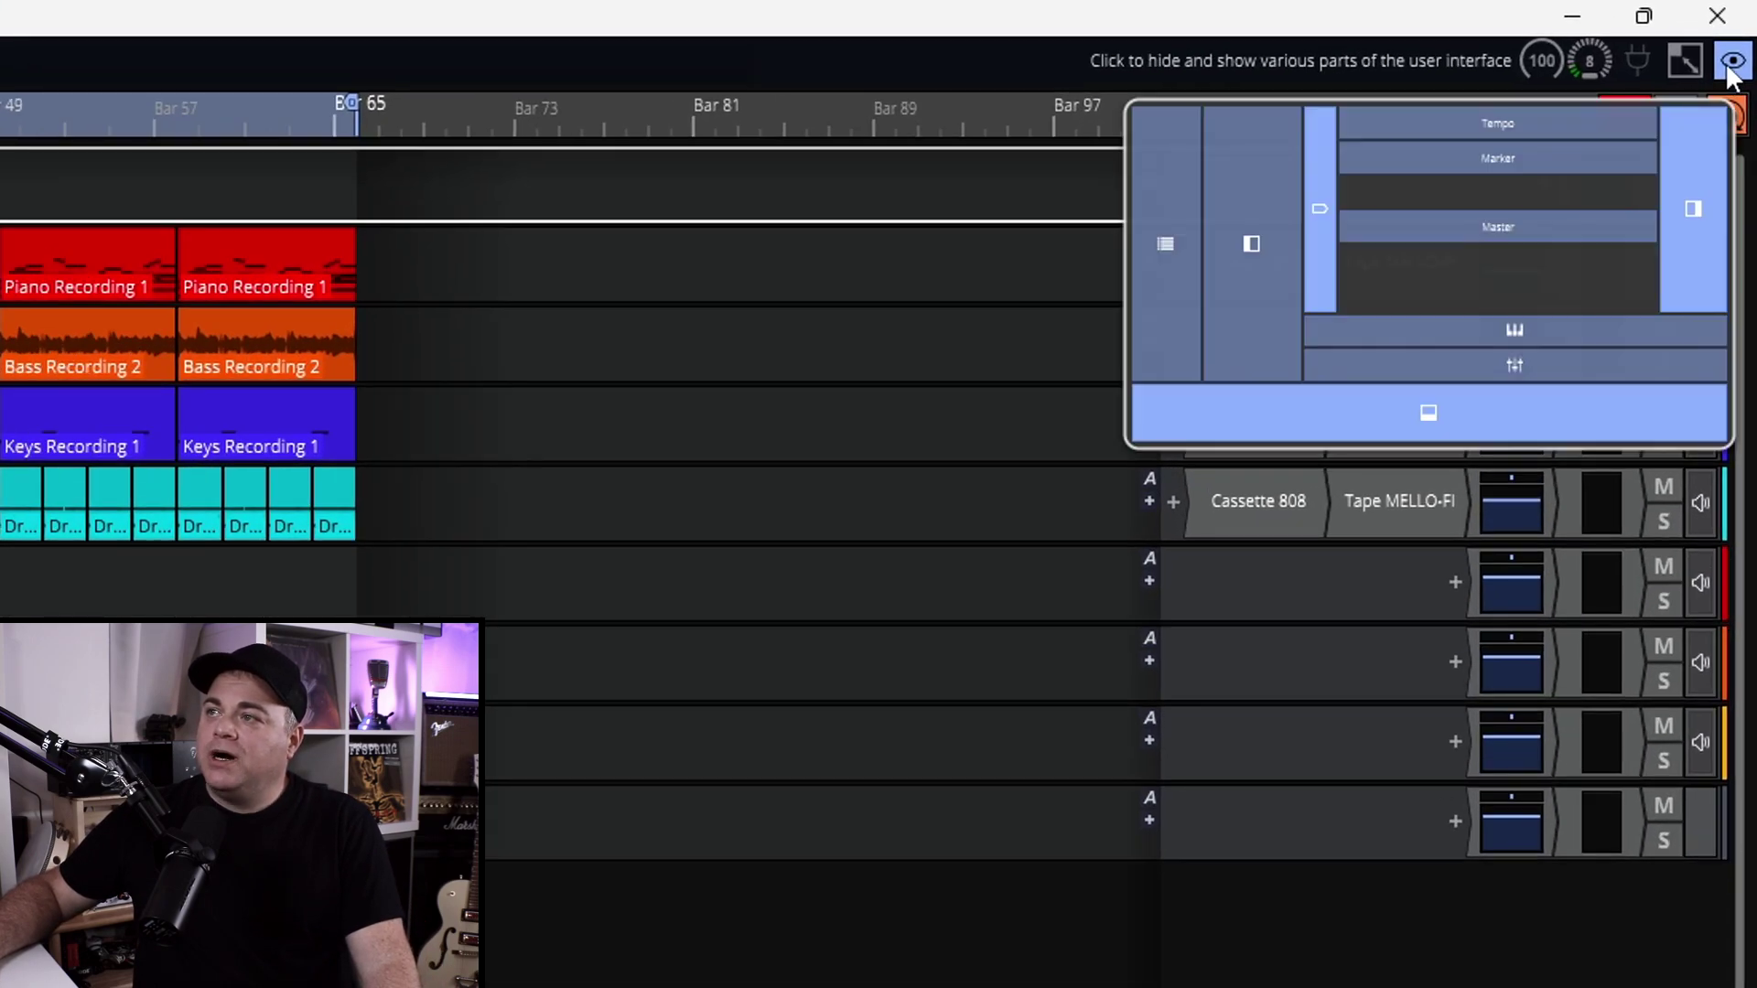
{"action": "left_click", "coordinate": [1251, 243]}
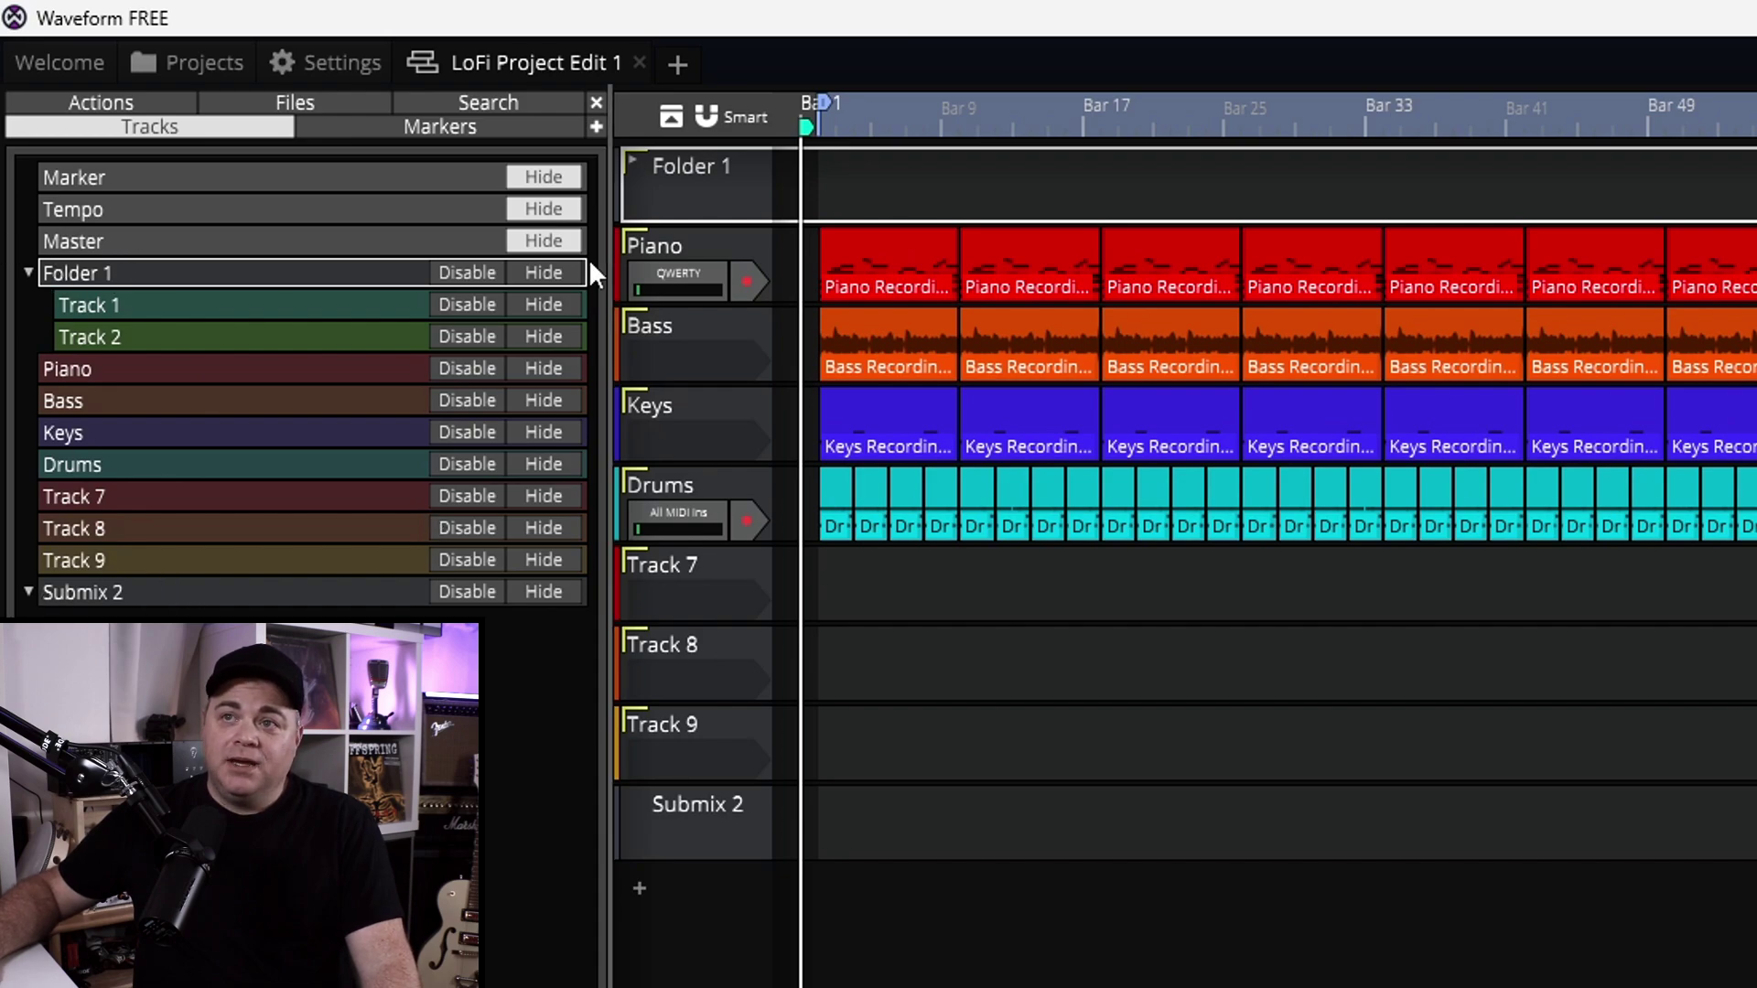
{"action": "left_click", "coordinate": [549, 273]}
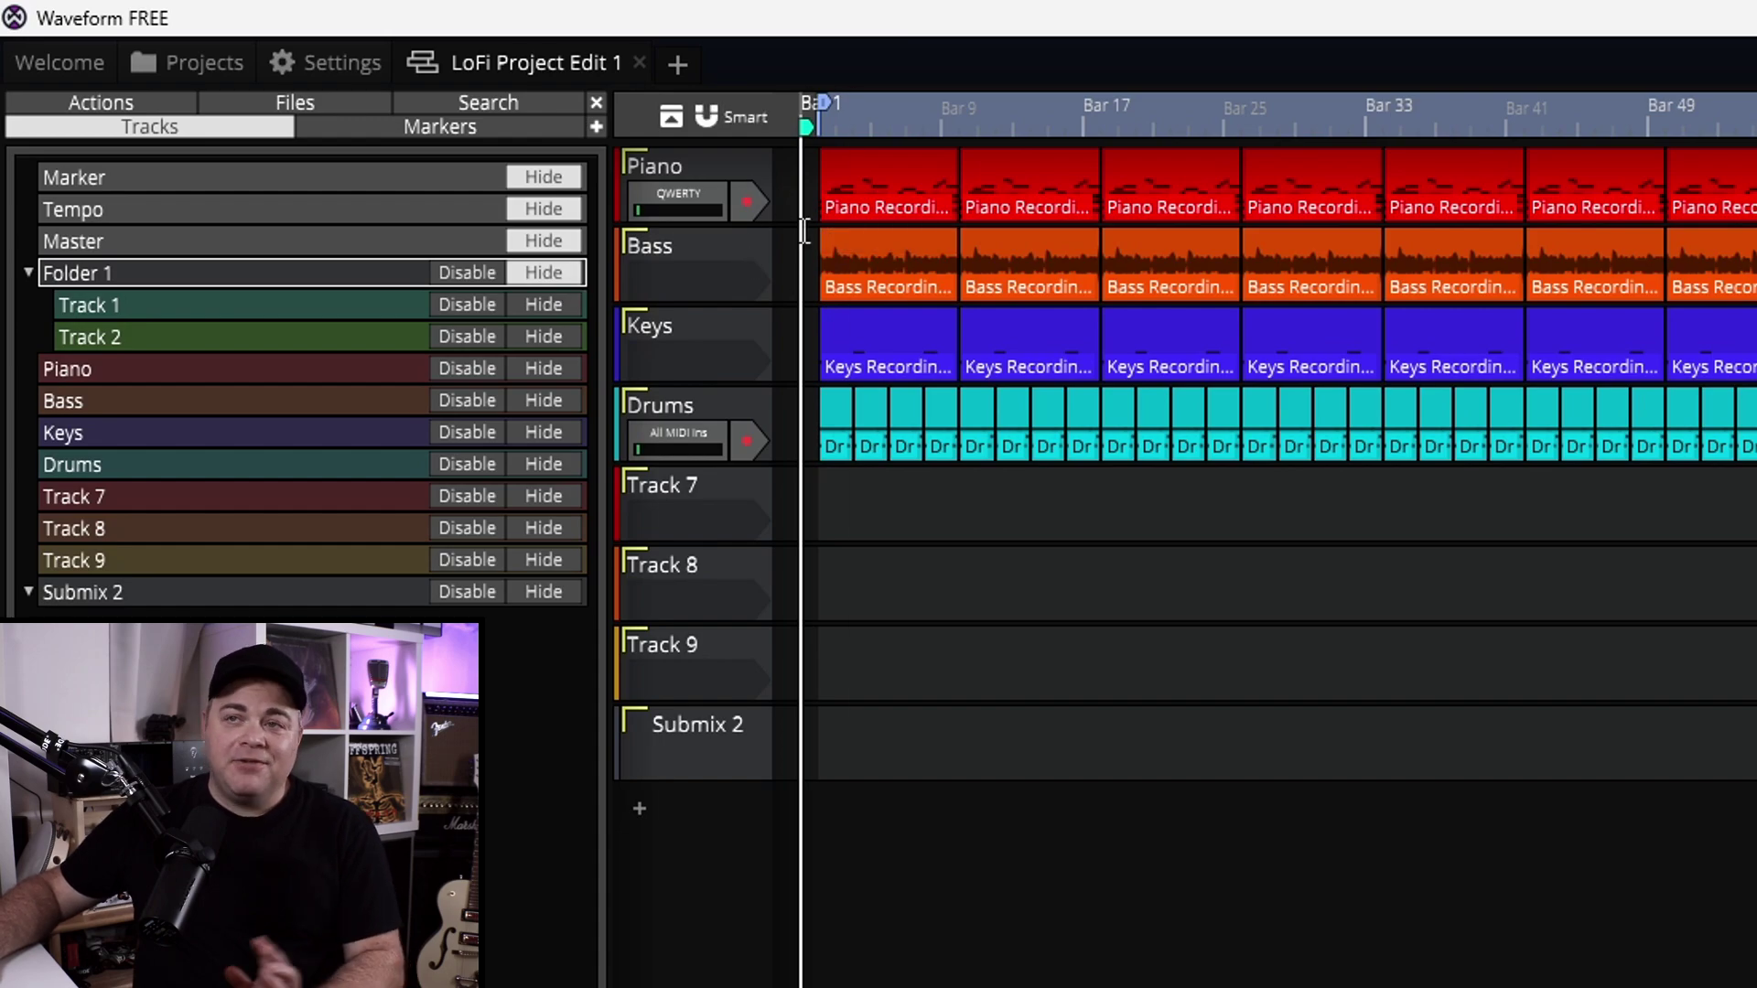
{"action": "mouse_move", "coordinate": [835, 251]}
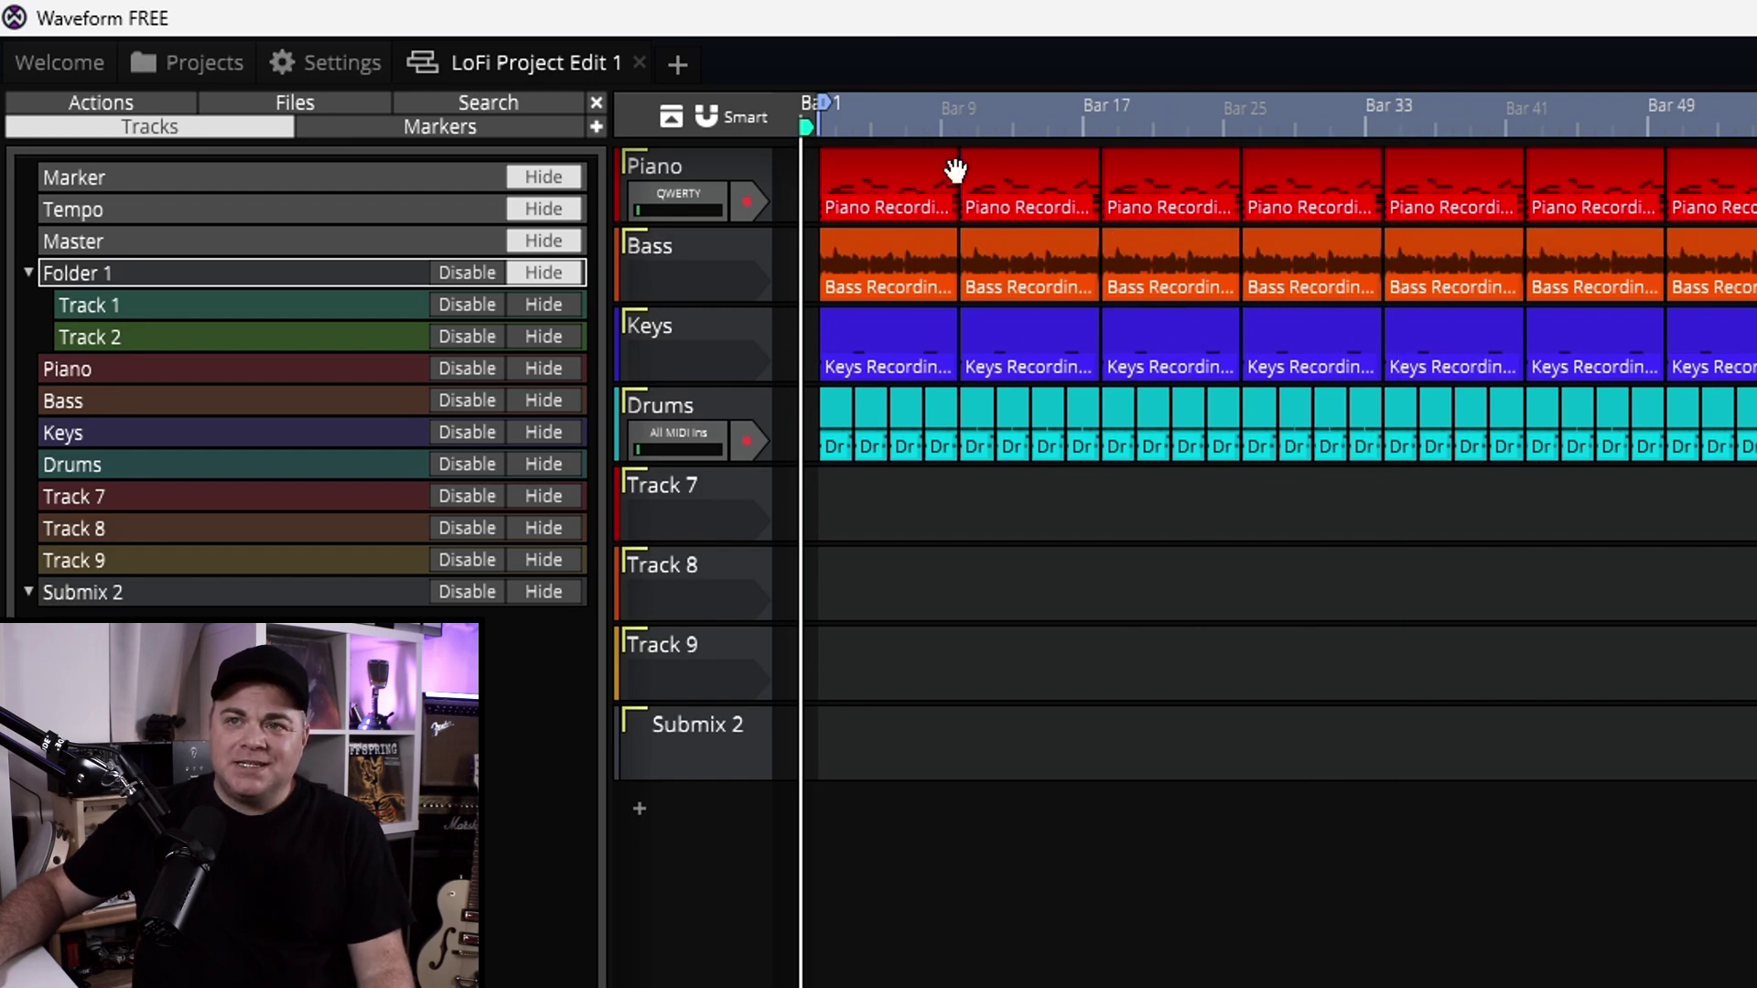
{"action": "left_click", "coordinate": [544, 271]}
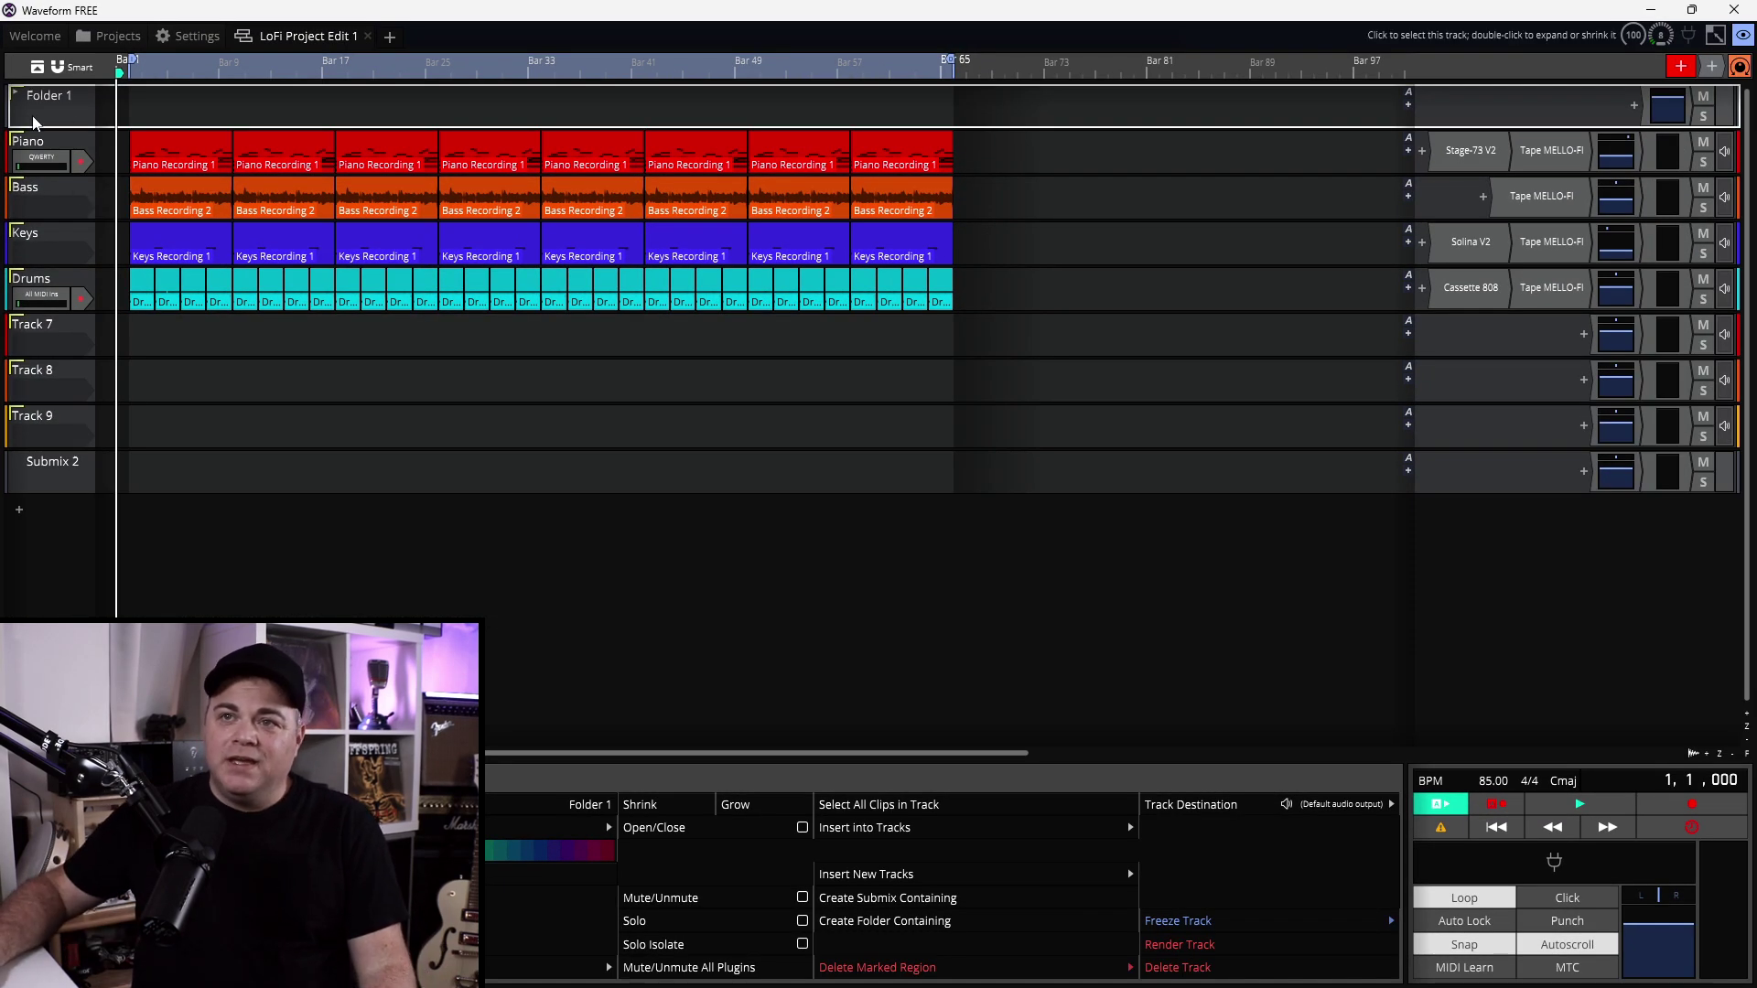
{"action": "left_click", "coordinate": [15, 97]}
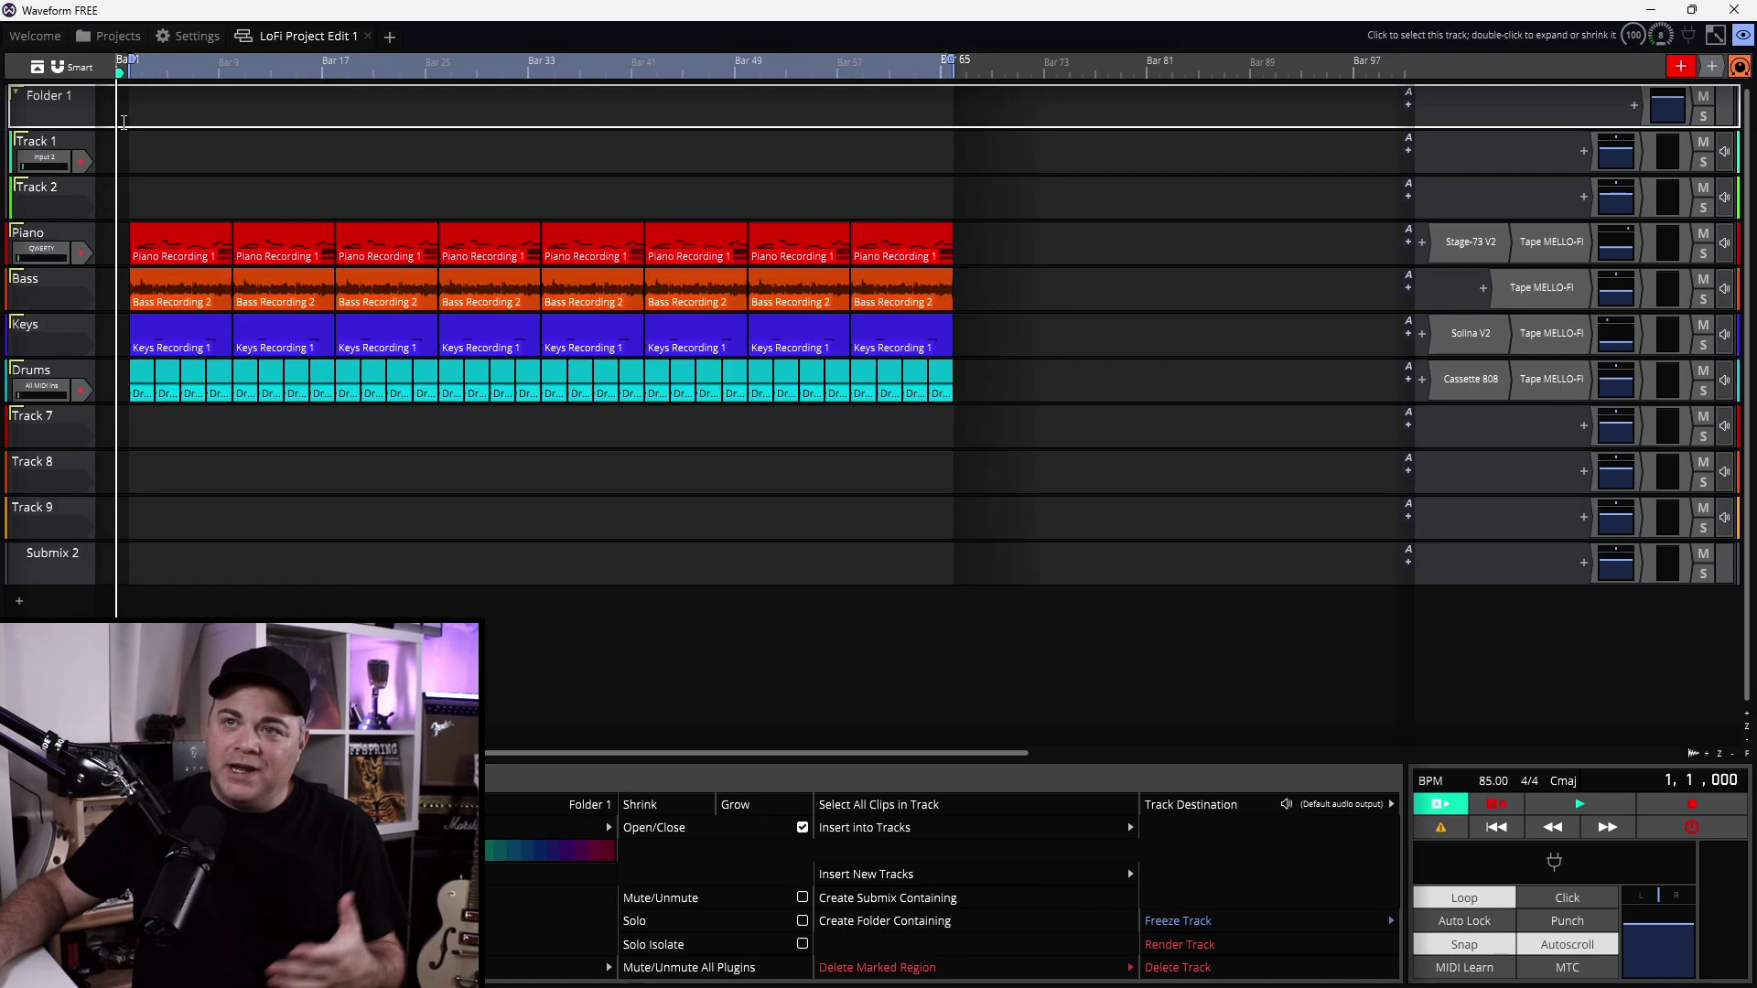
- Rename Folder 1 to 'My Folder', collapse it and drag it further down the list
{"action": "right_click", "coordinate": [42, 97]}
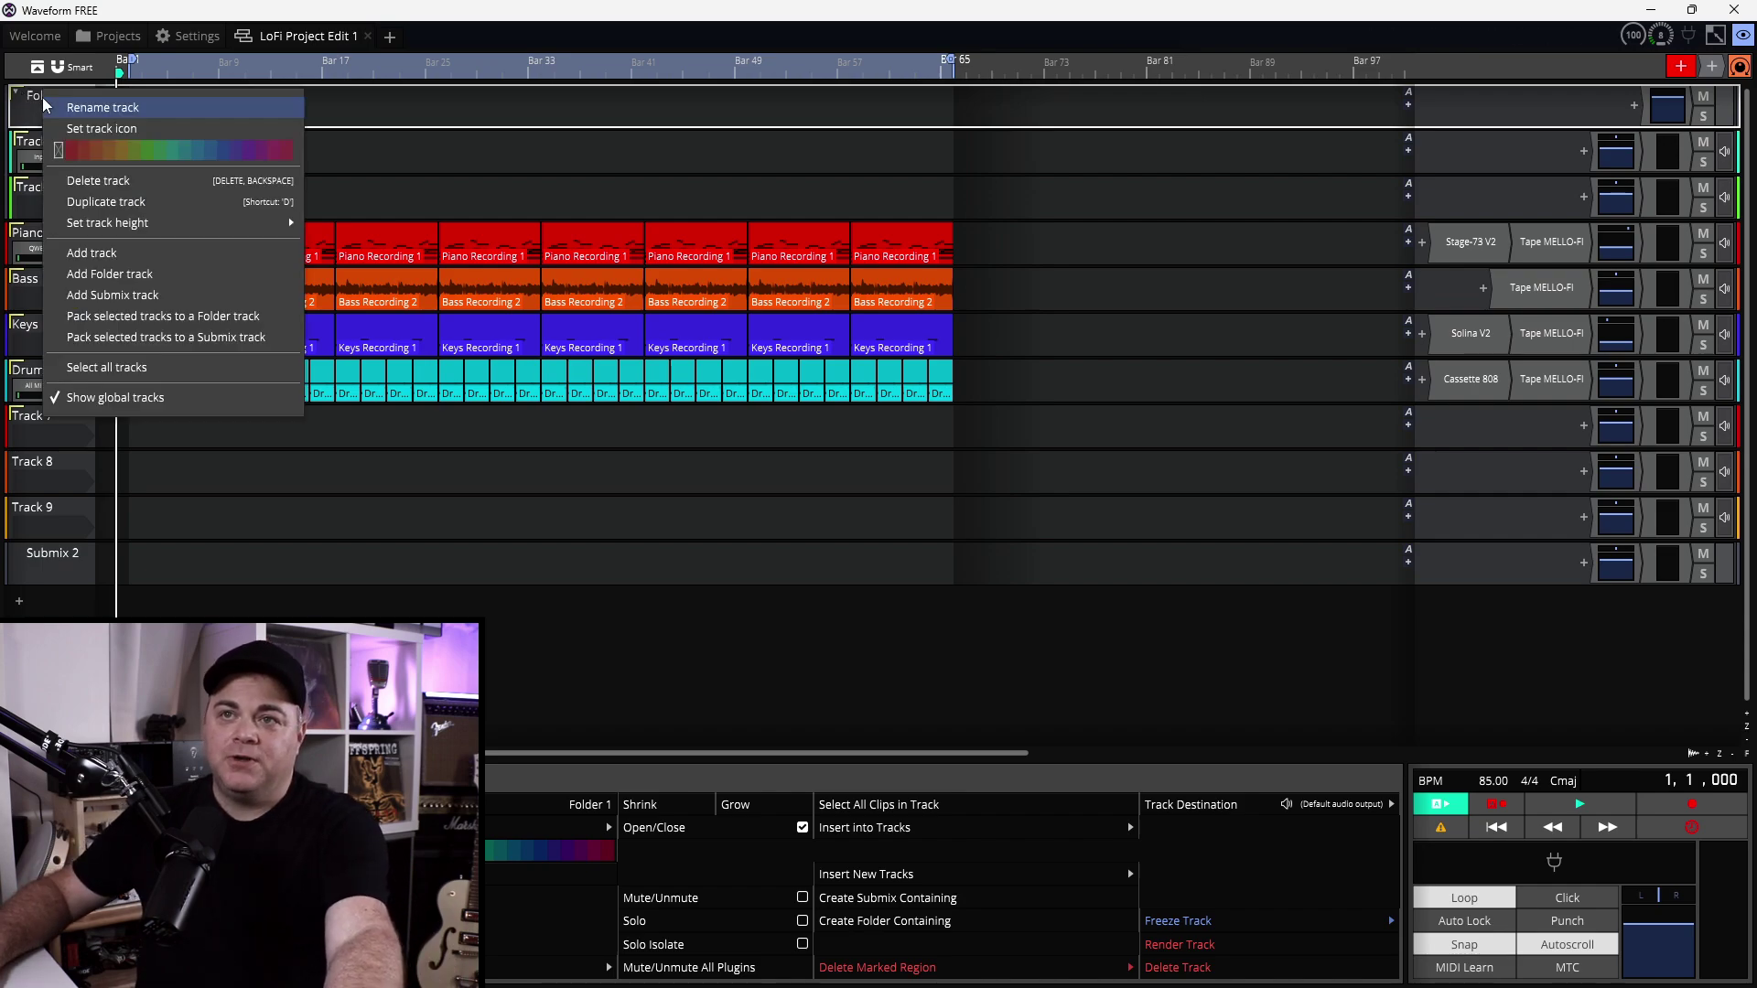
{"action": "left_click", "coordinate": [101, 108]}
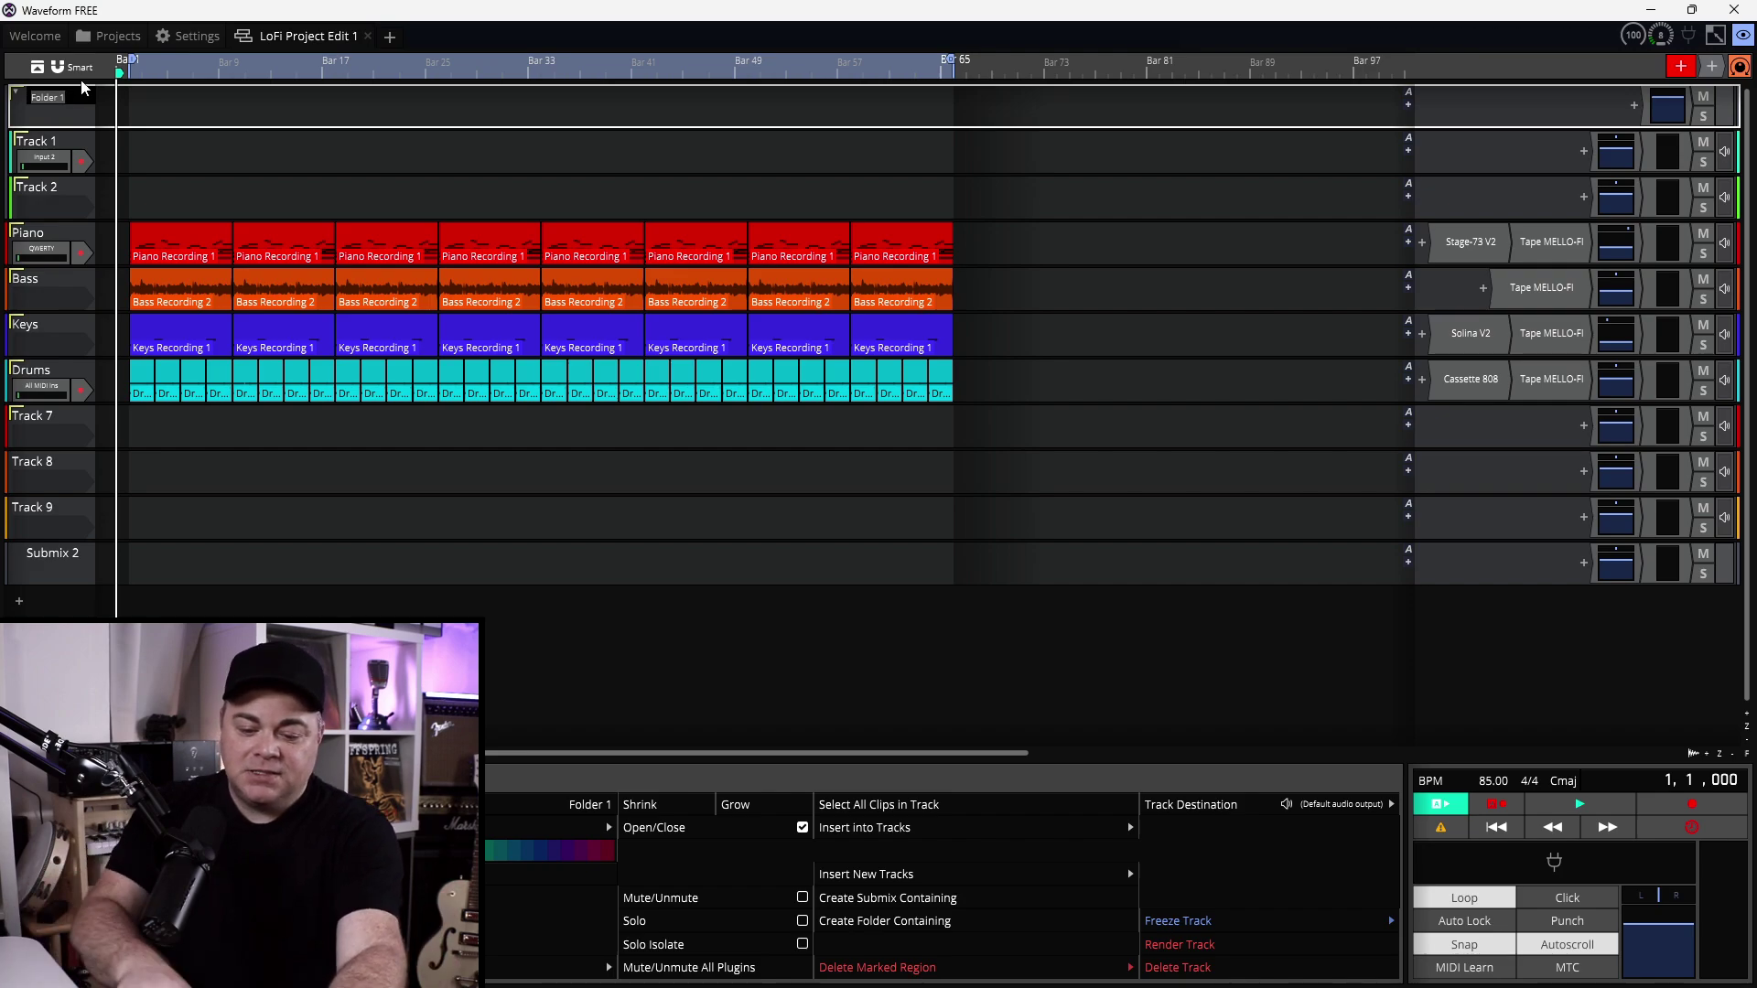
{"action": "type", "text": "My Fold"}
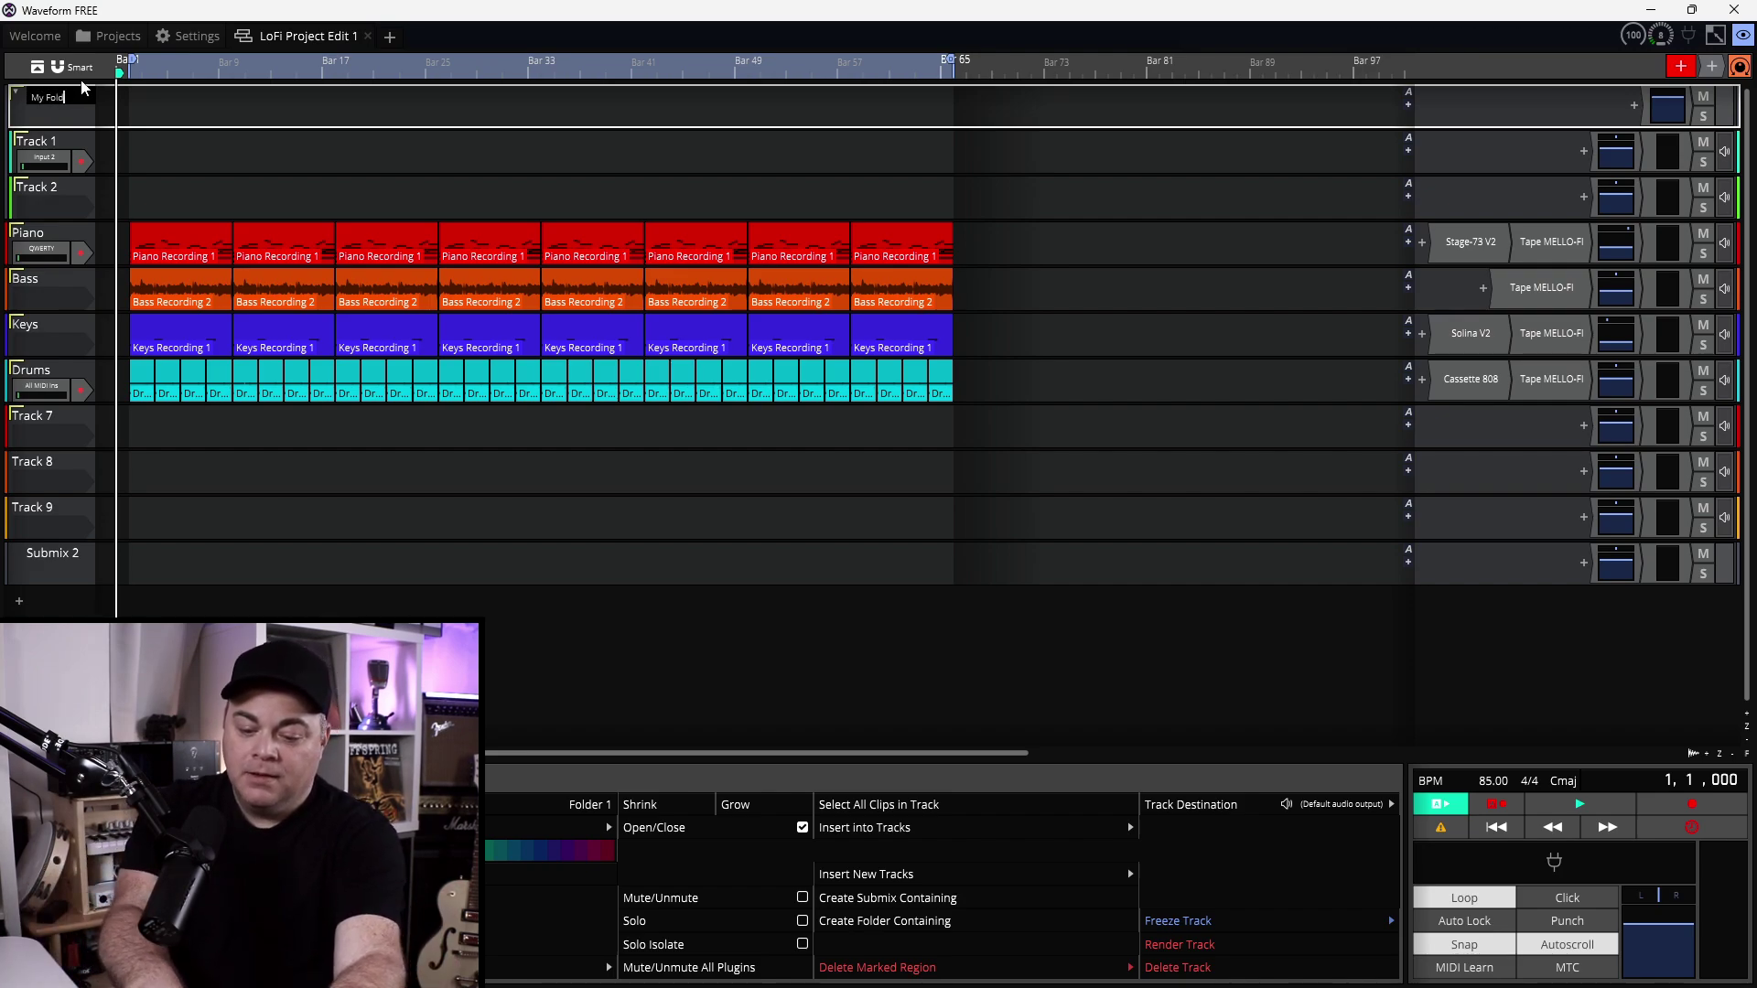
{"action": "type", "text": "er"}
{"action": "key", "text": "Return"}
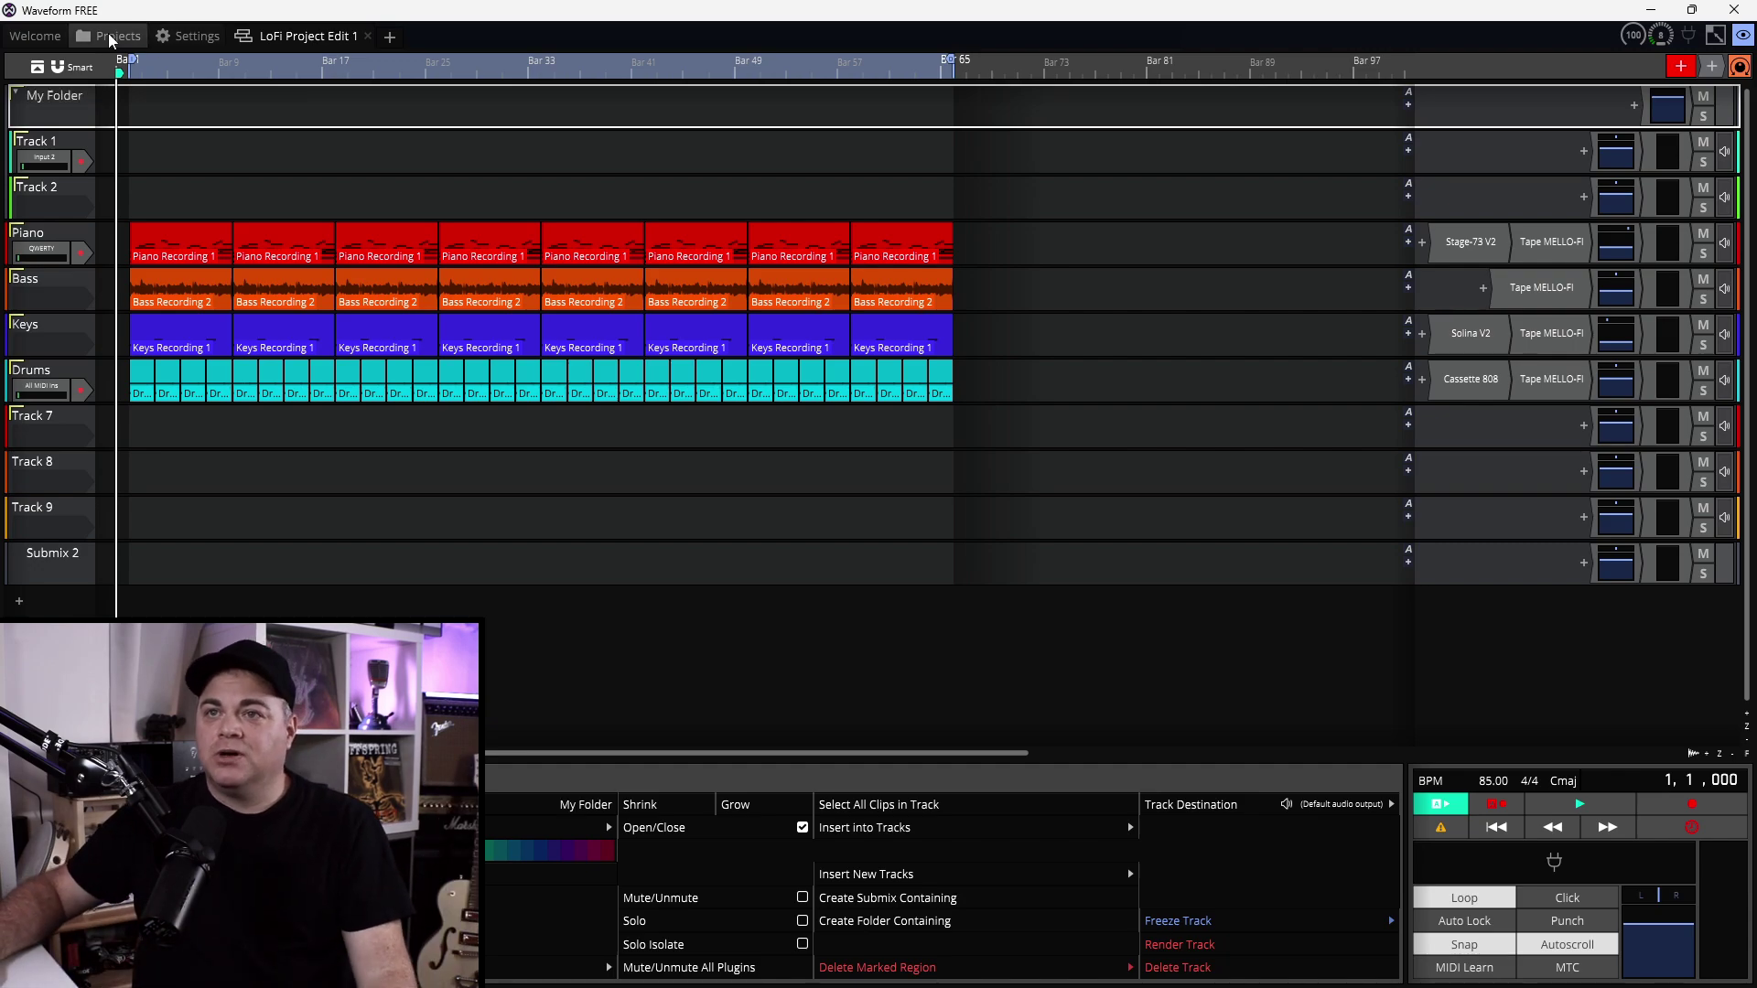
{"action": "left_click", "coordinate": [16, 99]}
{"action": "left_click_drag", "start_coordinate": [59, 101], "coordinate": [59, 502]}
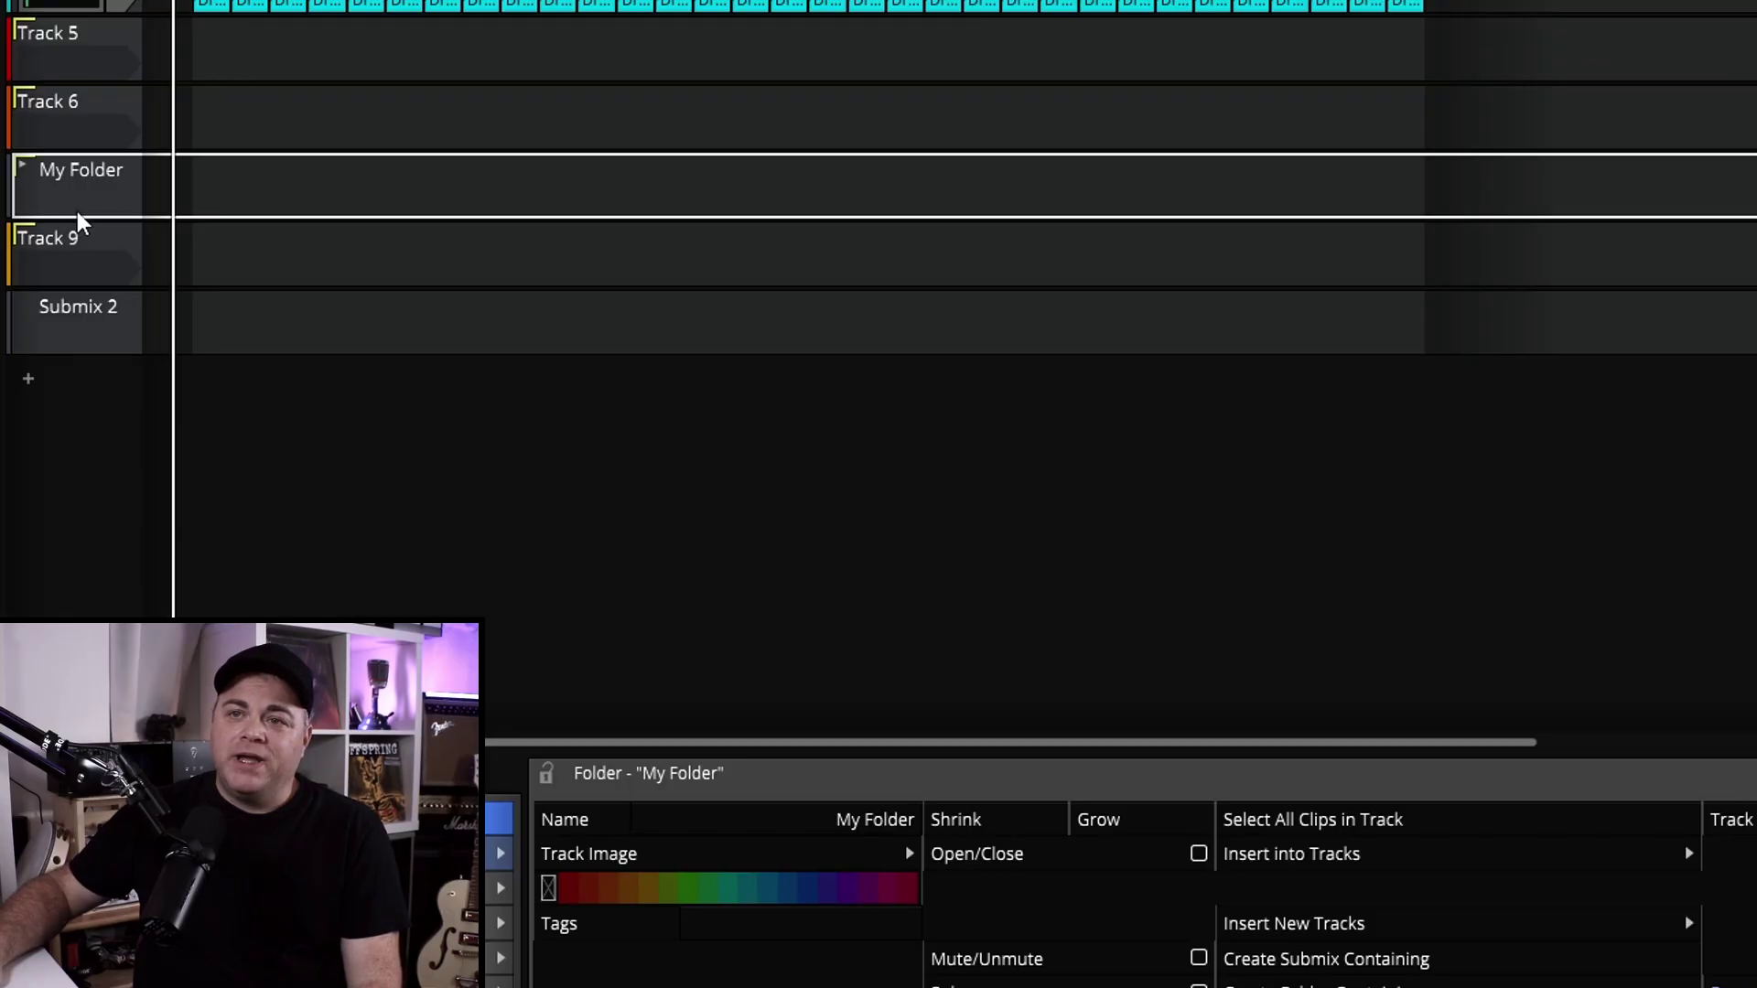
- Expand My Folder and drag its two tracks down into Submix 2
{"action": "left_click", "coordinate": [25, 167]}
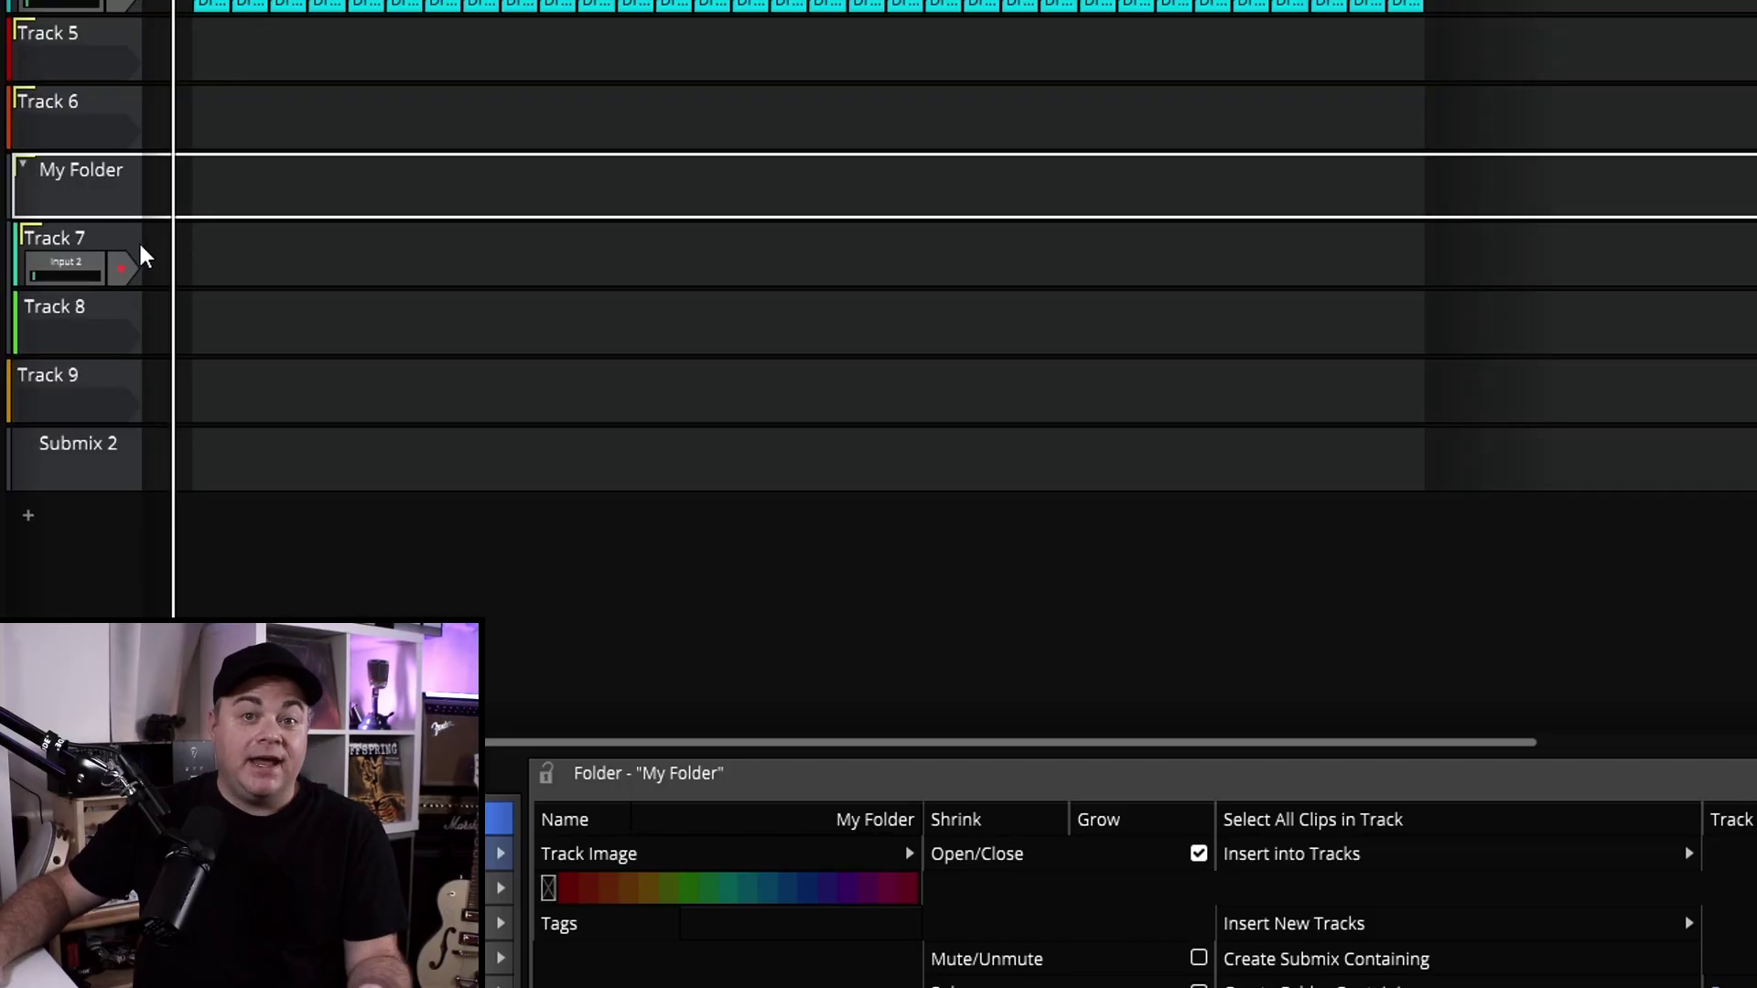
{"action": "left_click", "coordinate": [120, 267]}
{"action": "left_click", "coordinate": [73, 249]}
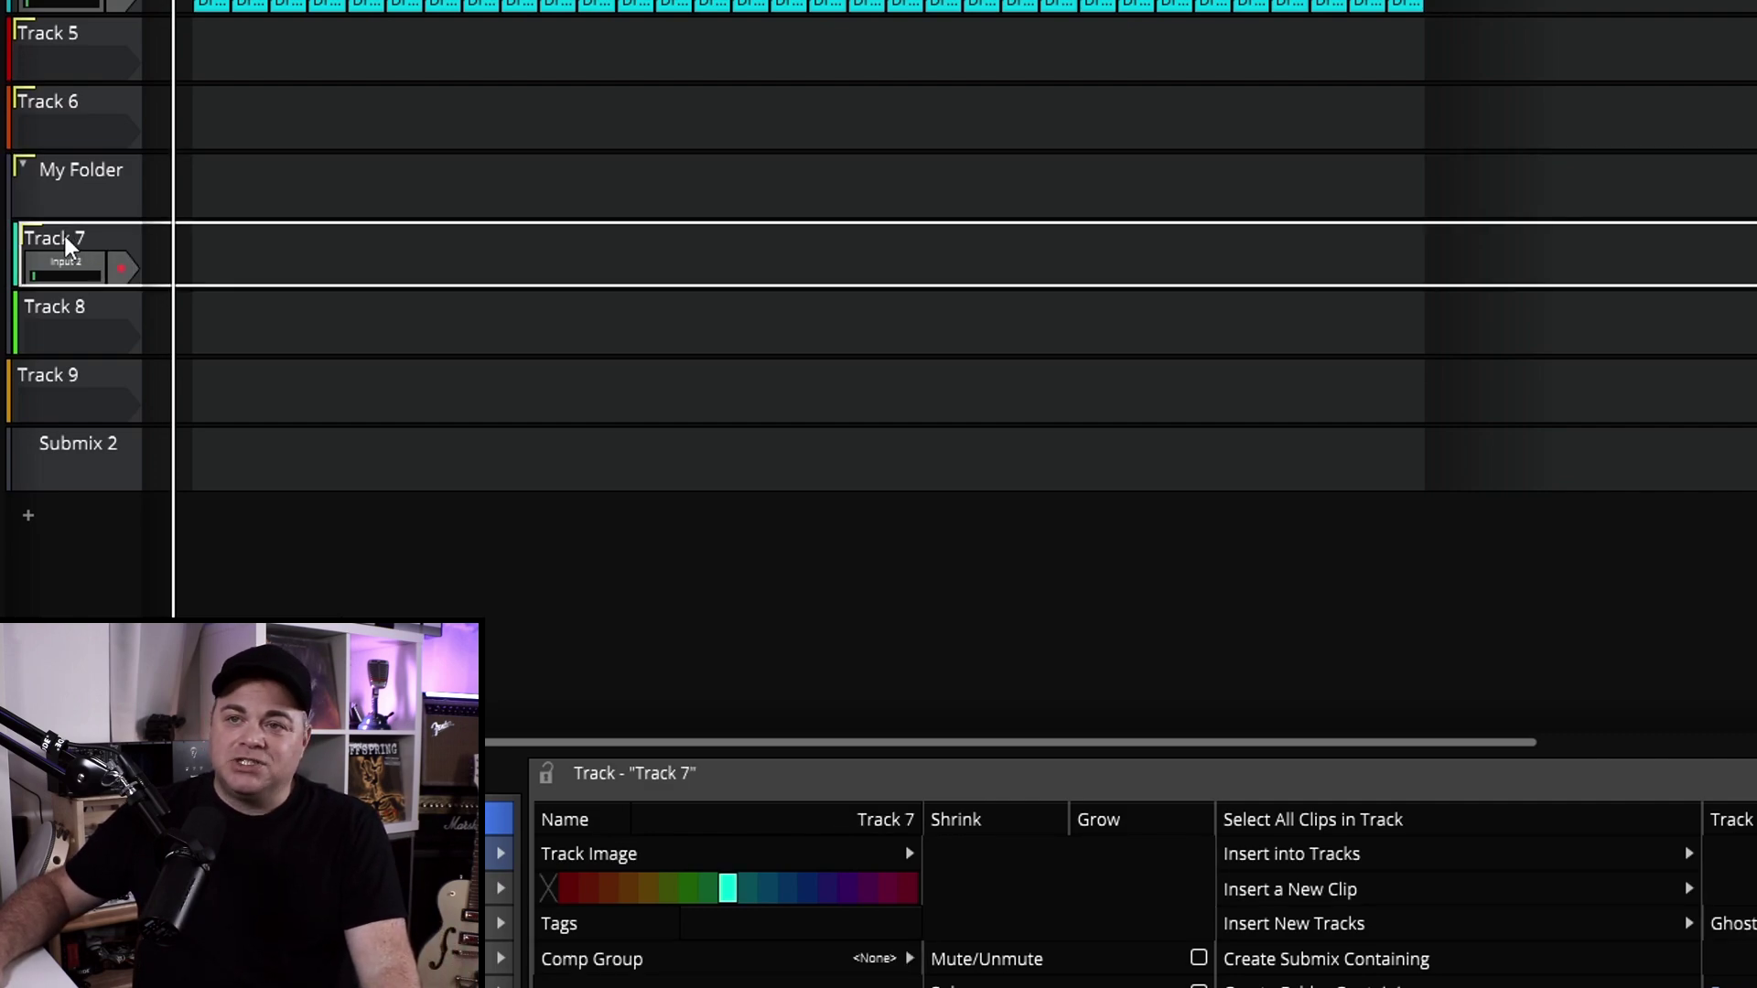
{"action": "left_click_drag", "start_coordinate": [66, 245], "coordinate": [3, 476]}
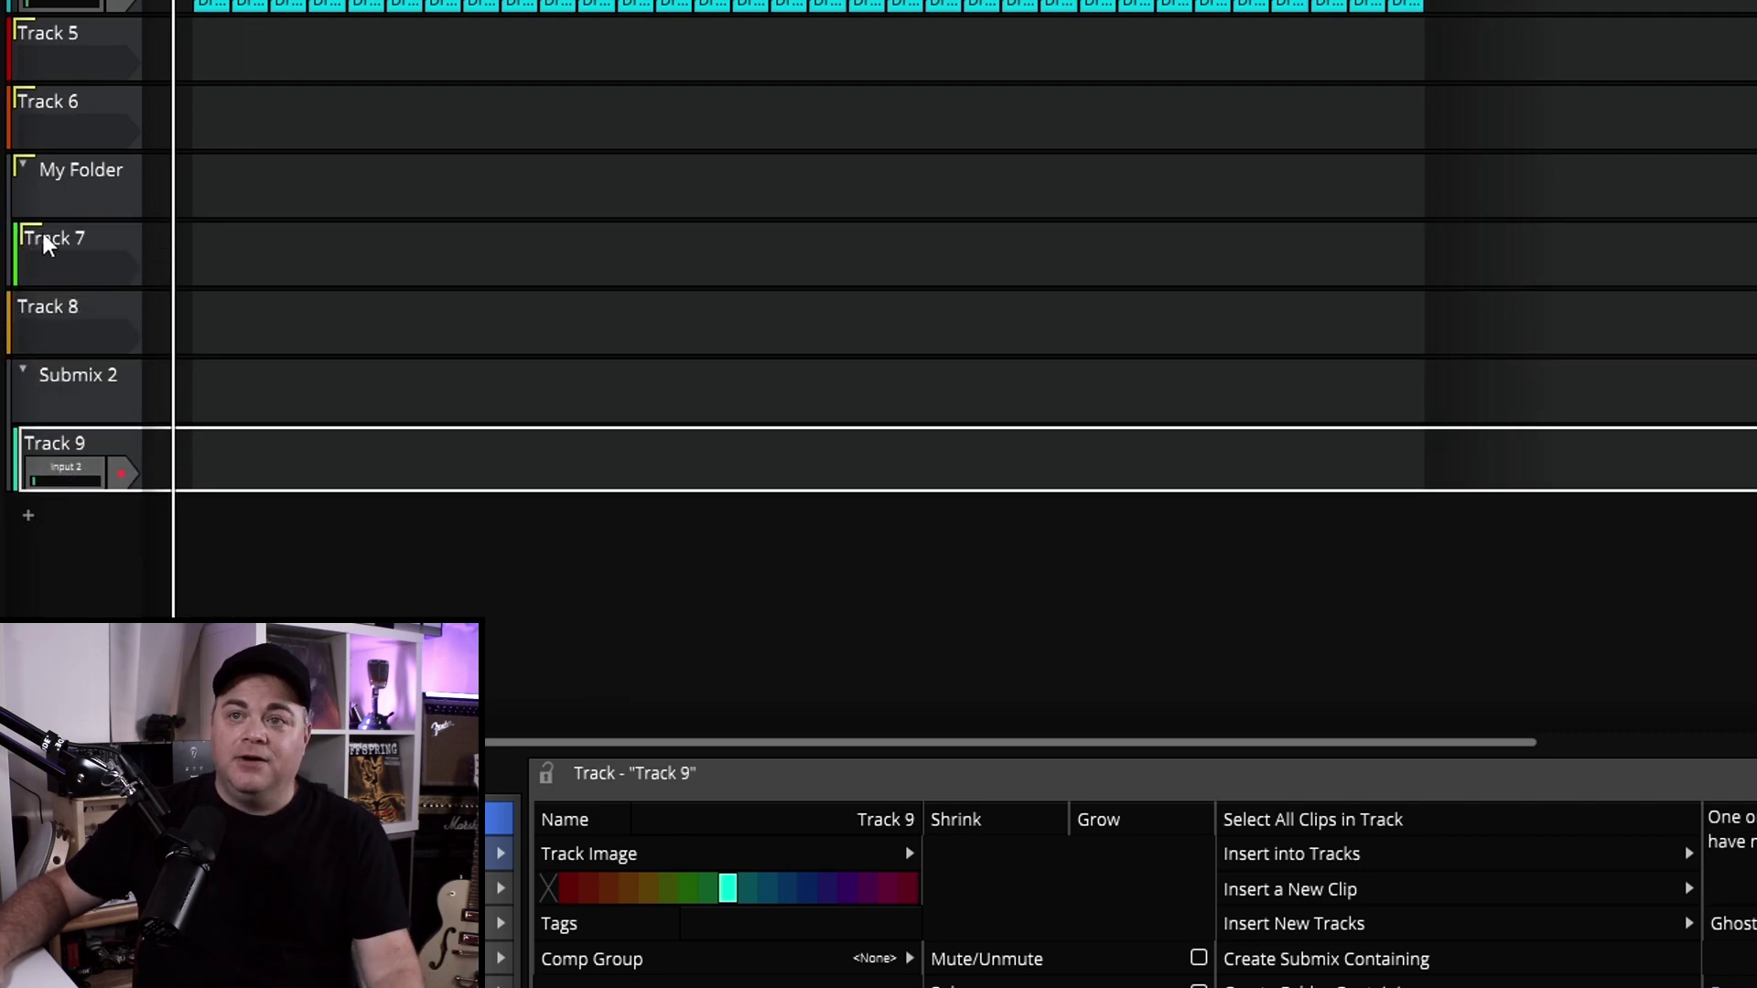
{"action": "left_click", "coordinate": [67, 254]}
{"action": "left_click_drag", "start_coordinate": [84, 252], "coordinate": [105, 423]}
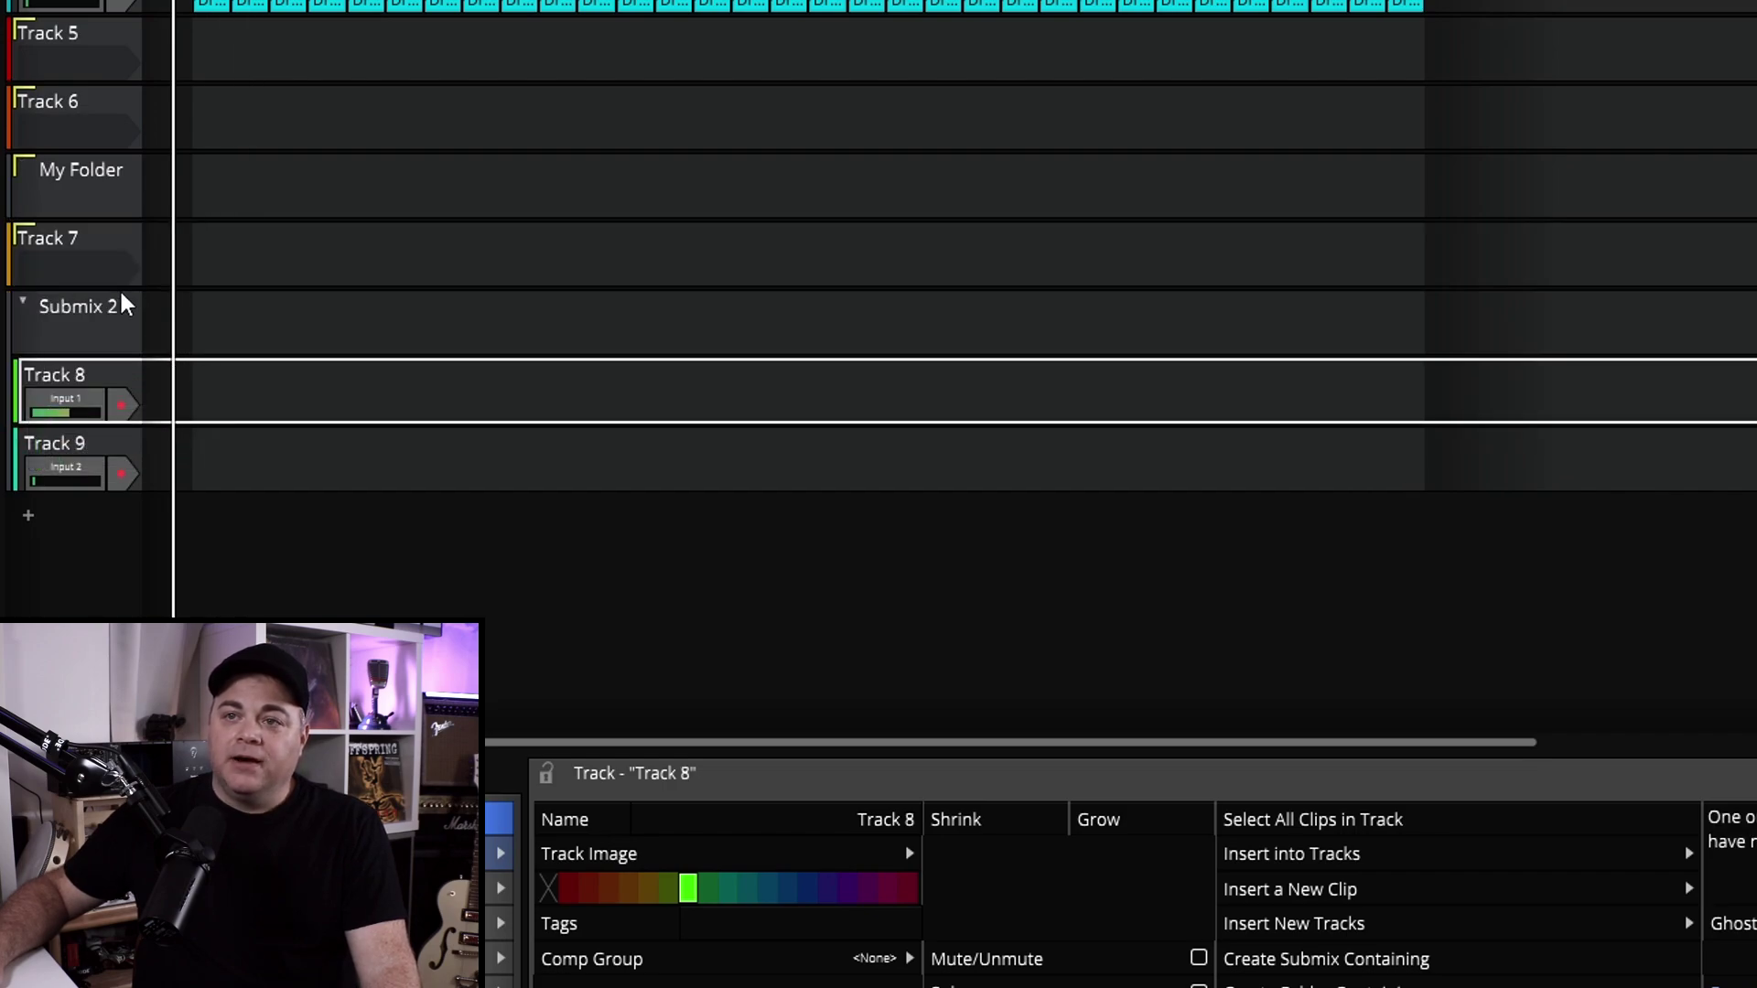
{"action": "left_click", "coordinate": [49, 183]}
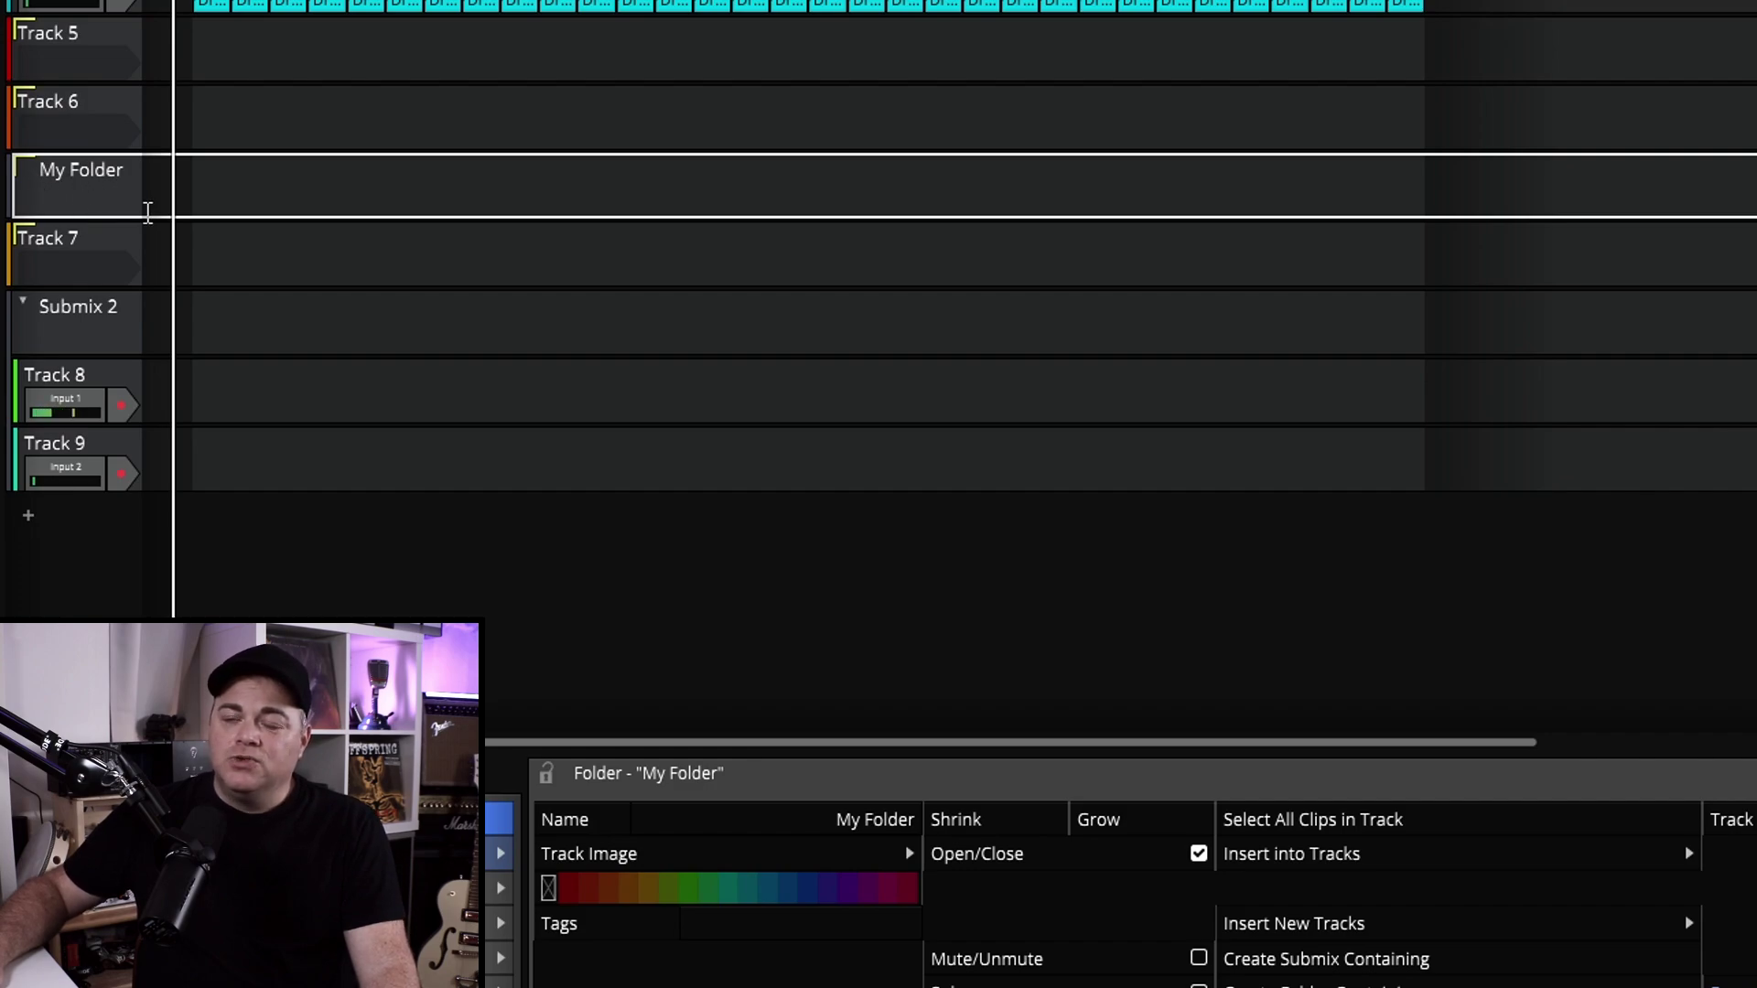
- Delete the My Folder track
{"action": "right_click", "coordinate": [83, 199]}
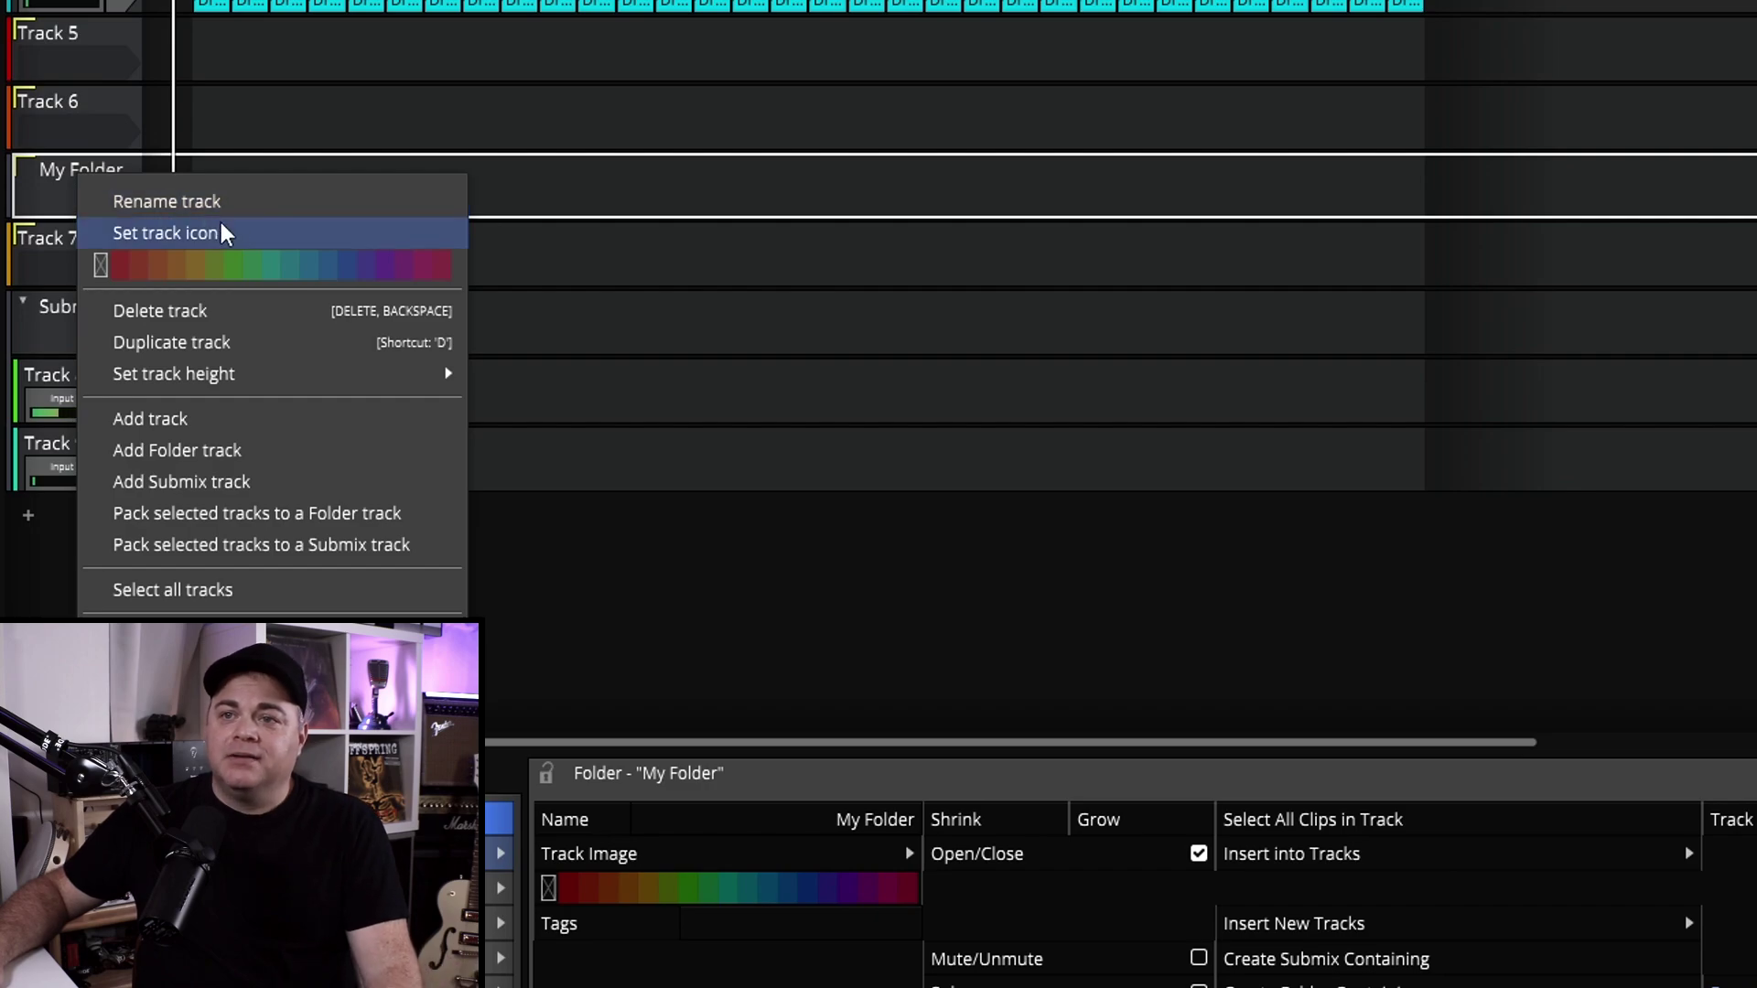
{"action": "mouse_move", "coordinate": [363, 390]}
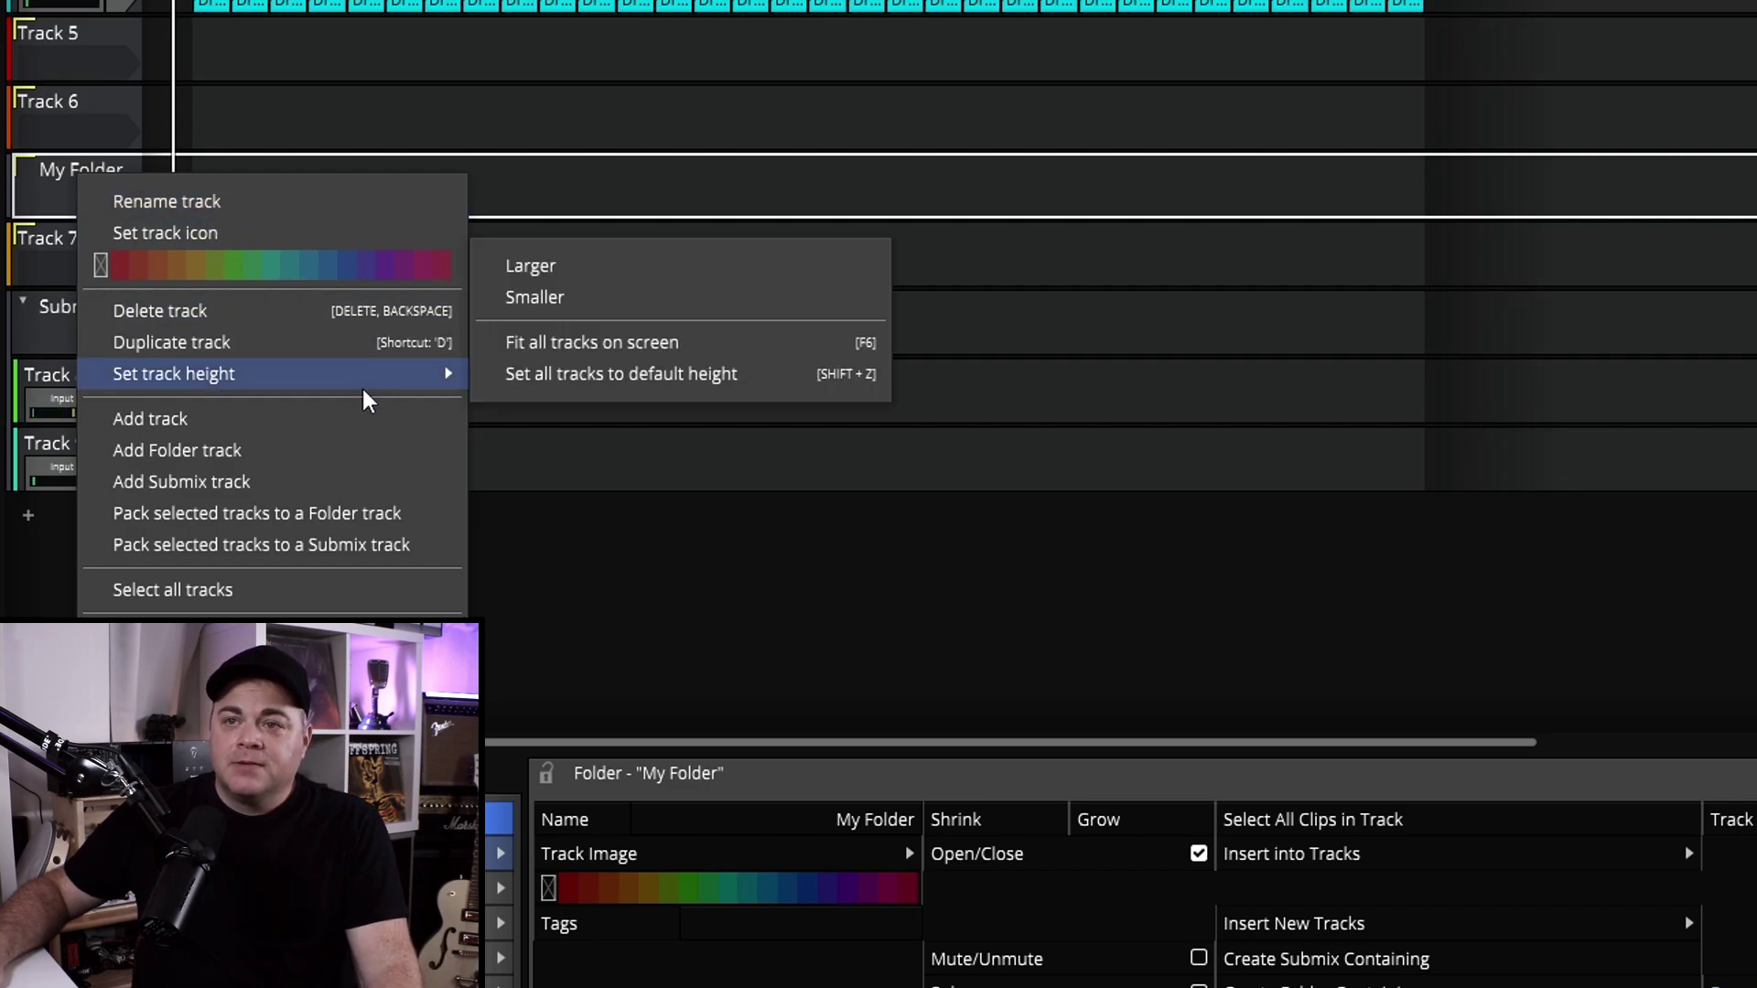
{"action": "left_click", "coordinate": [160, 312]}
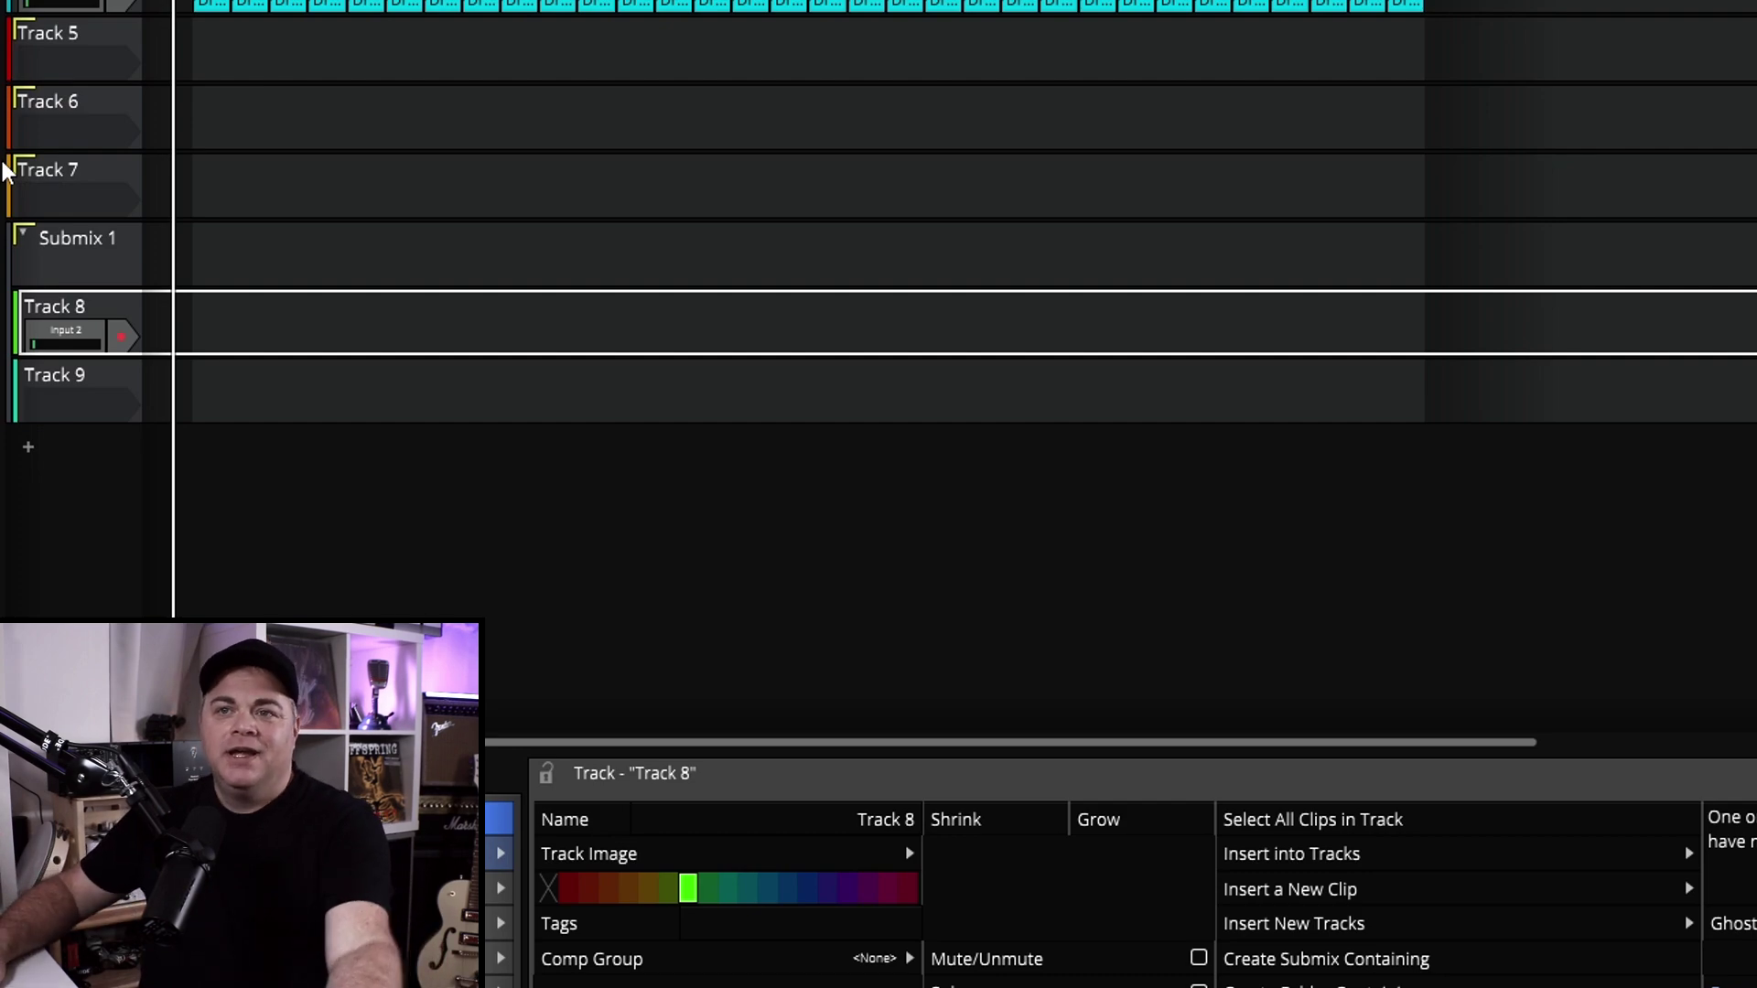
- Add Track 9 and Track 6 to the selection and bring up their track options
{"action": "left_click", "coordinate": [55, 379], "text": "shift"}
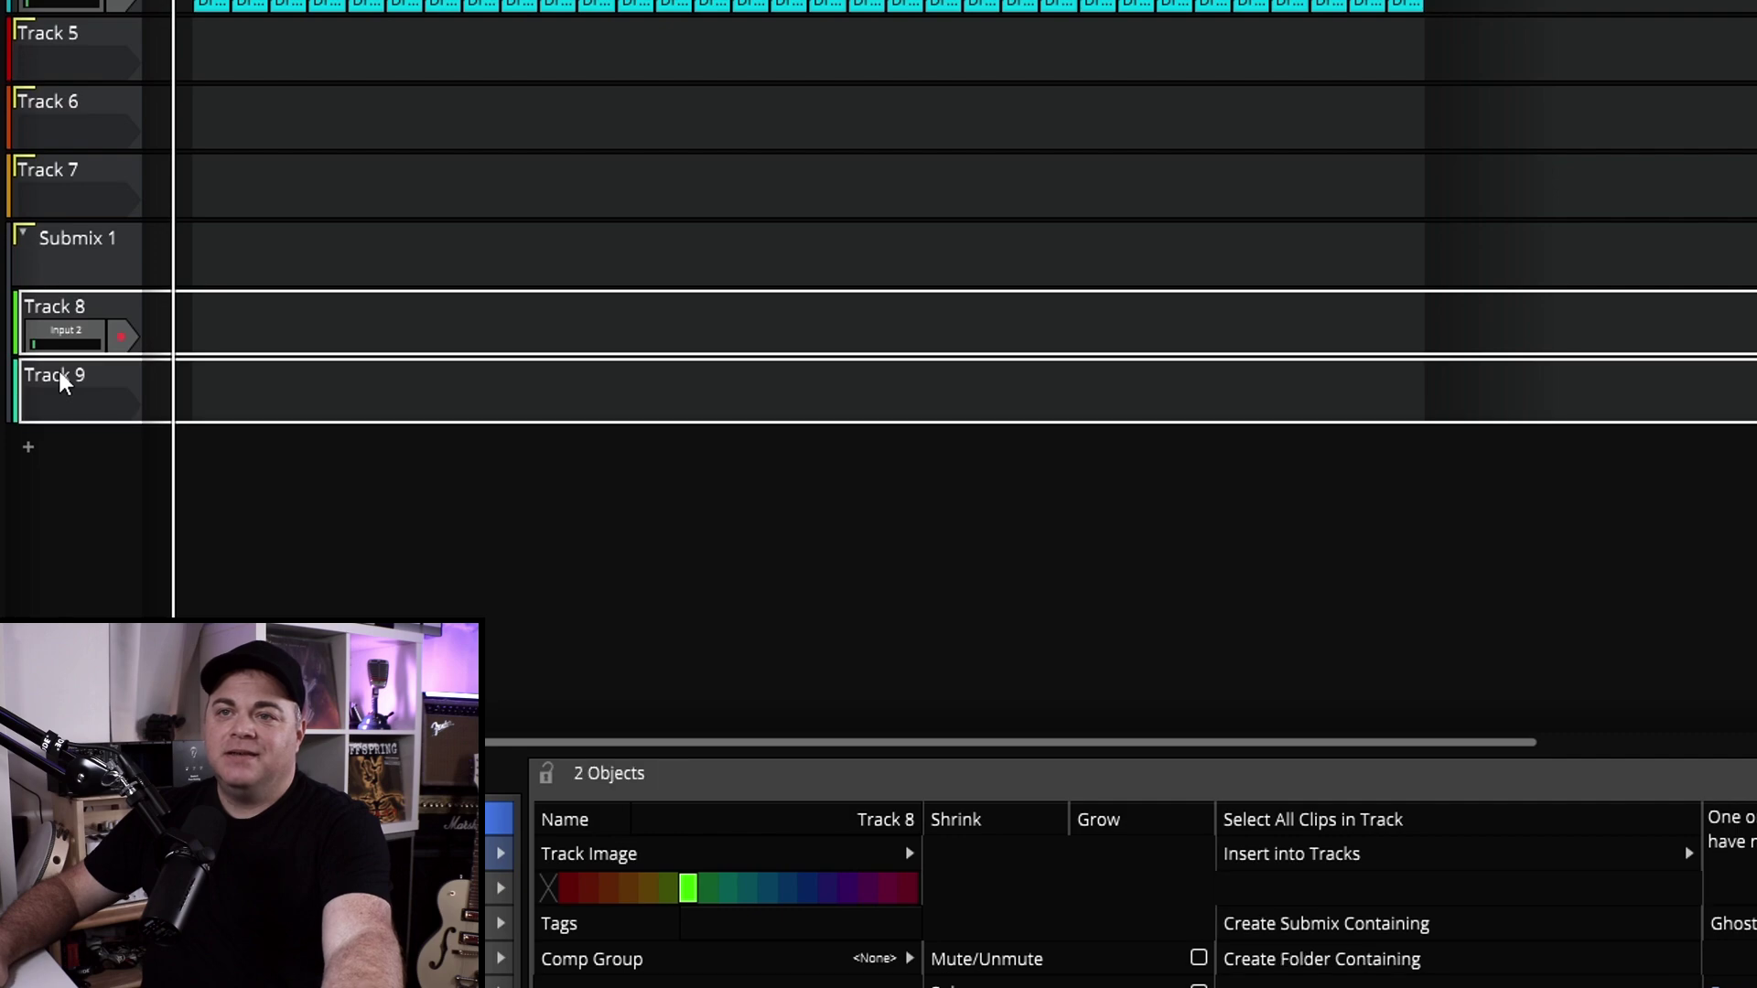
{"action": "left_click", "coordinate": [57, 104], "text": "ctrl"}
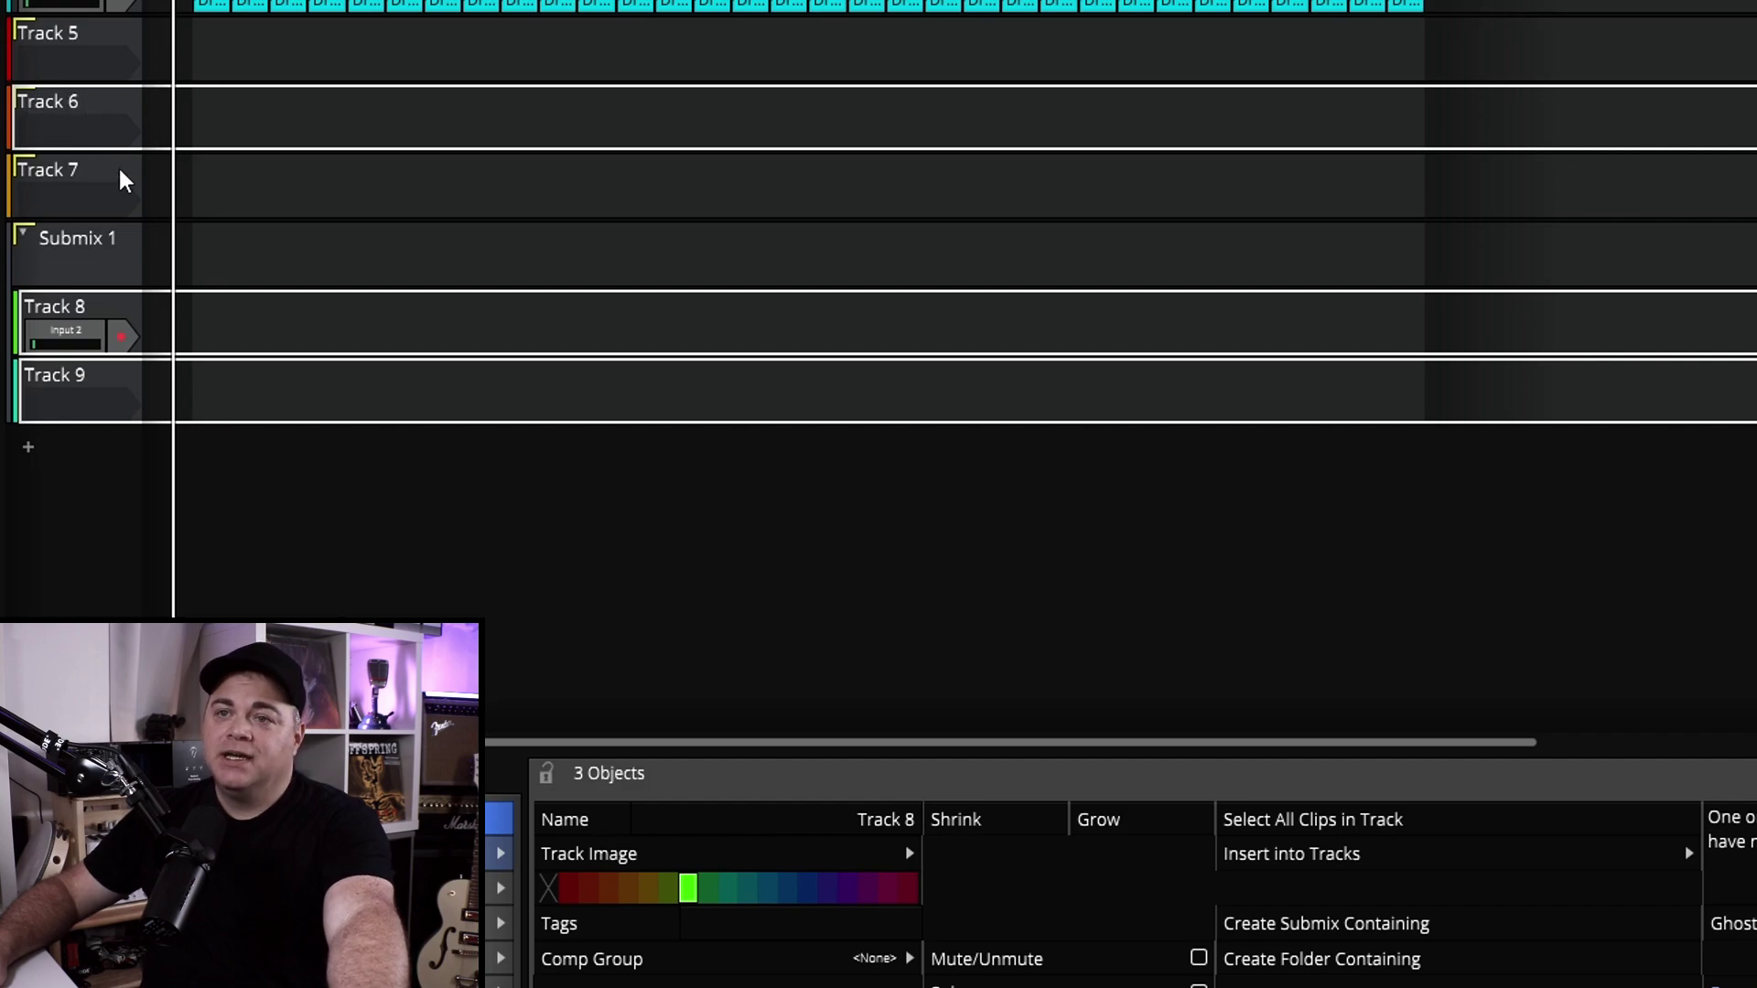
{"action": "right_click", "coordinate": [87, 94]}
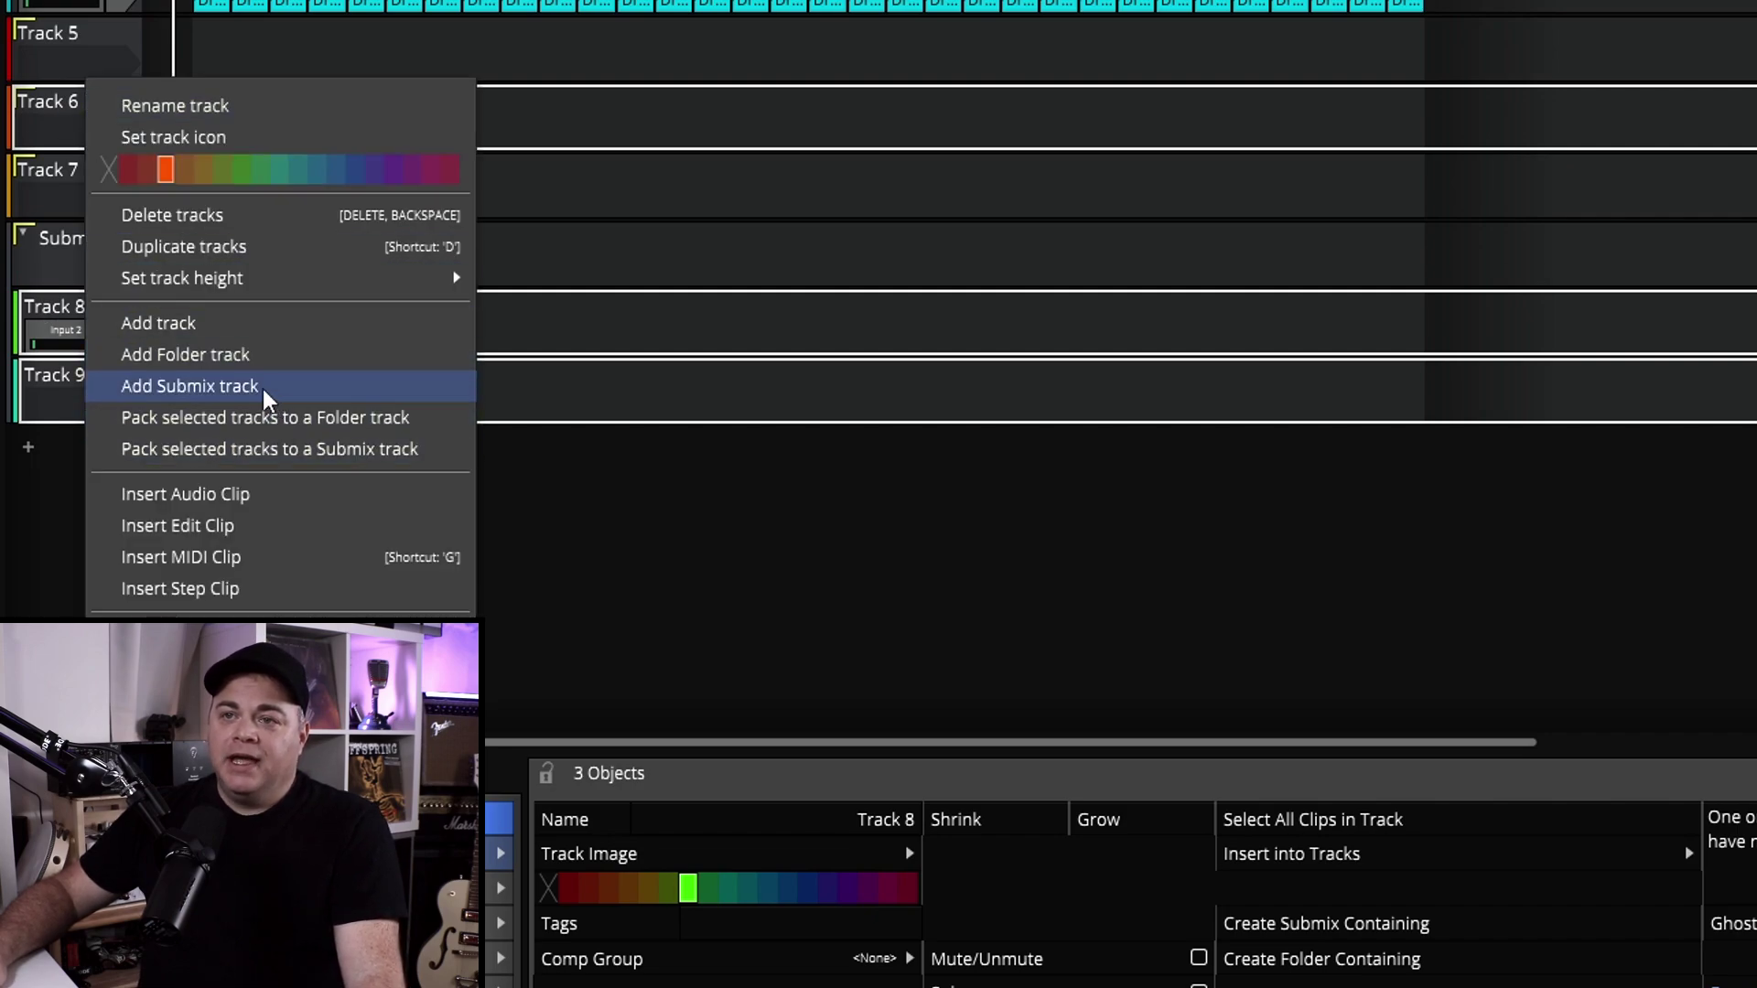
{"action": "left_click", "coordinate": [304, 421]}
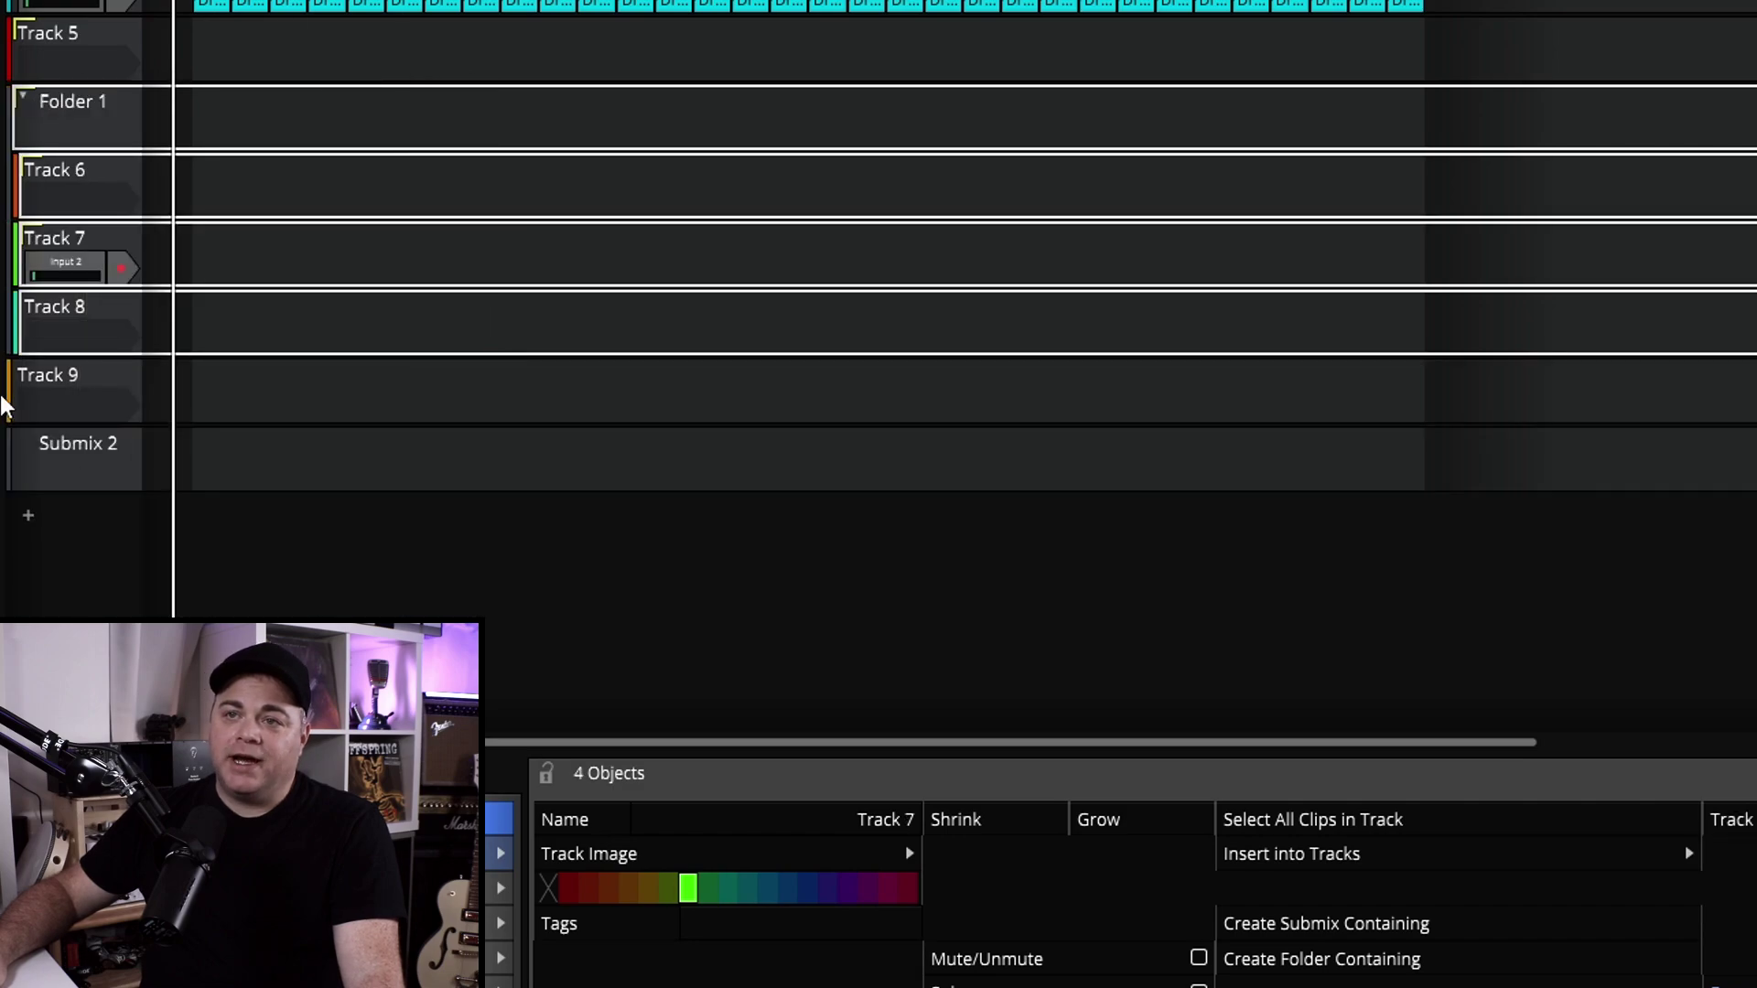
{"action": "left_click", "coordinate": [63, 106]}
{"action": "left_click", "coordinate": [28, 95]}
{"action": "left_click", "coordinate": [28, 95]}
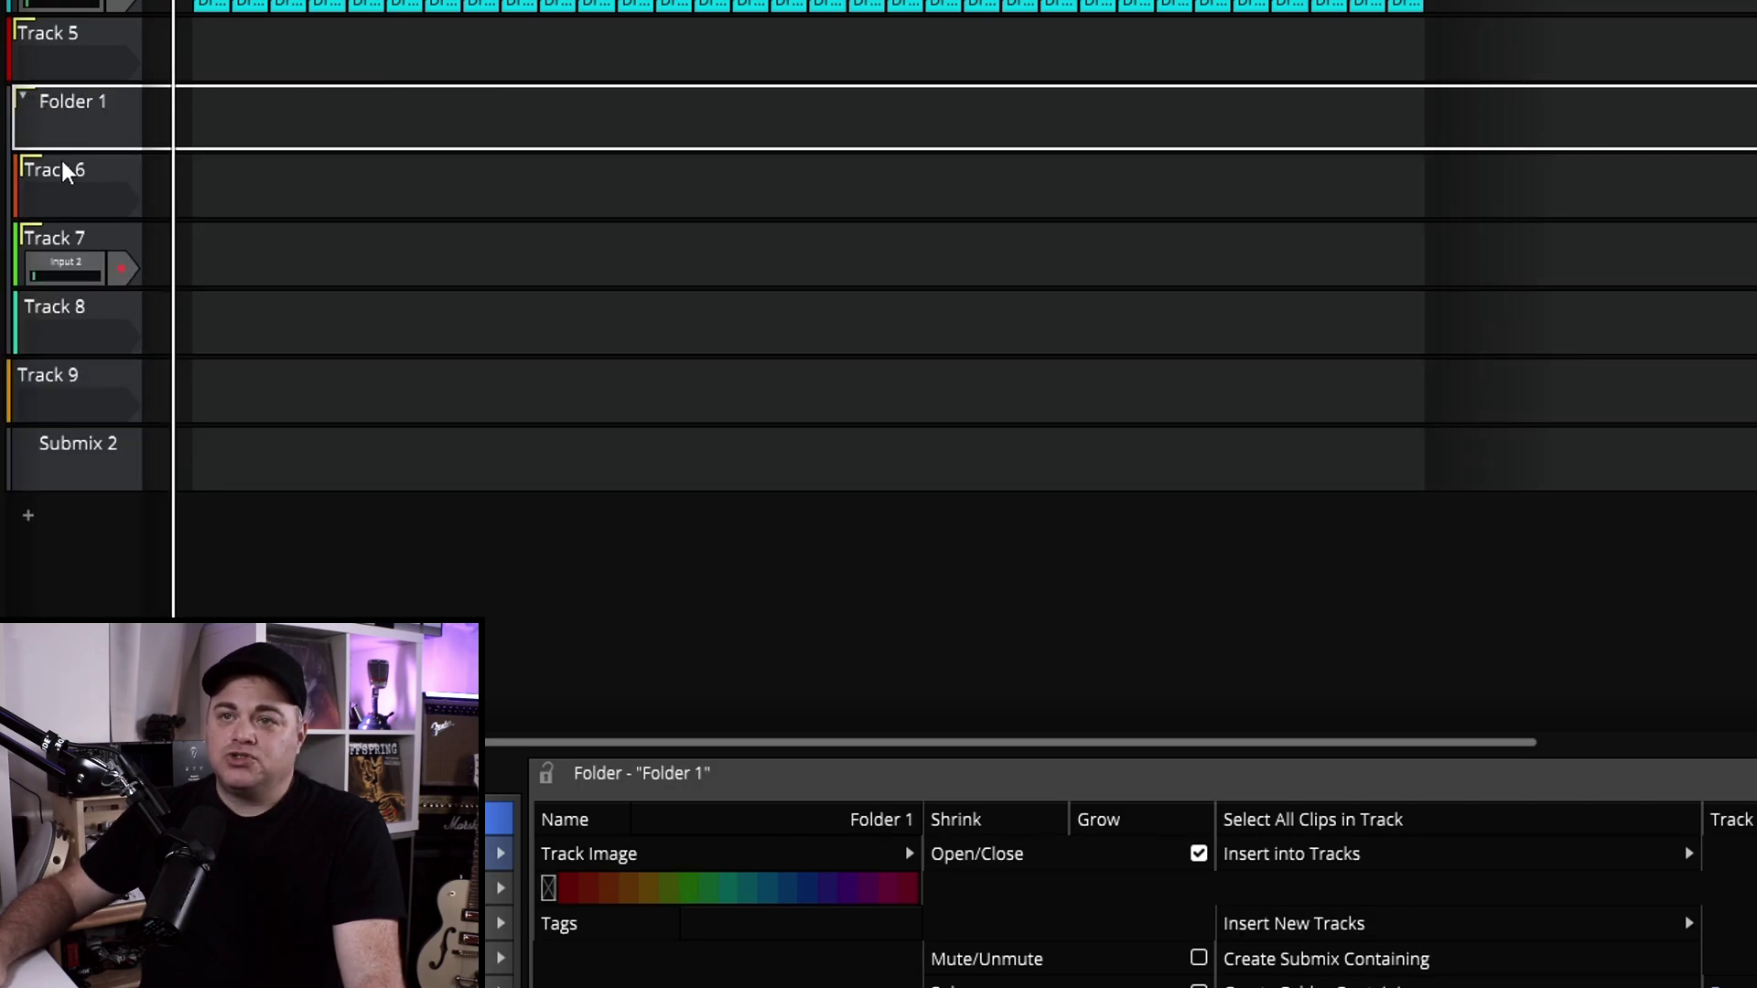
{"action": "left_click", "coordinate": [21, 95]}
{"action": "left_click", "coordinate": [20, 95]}
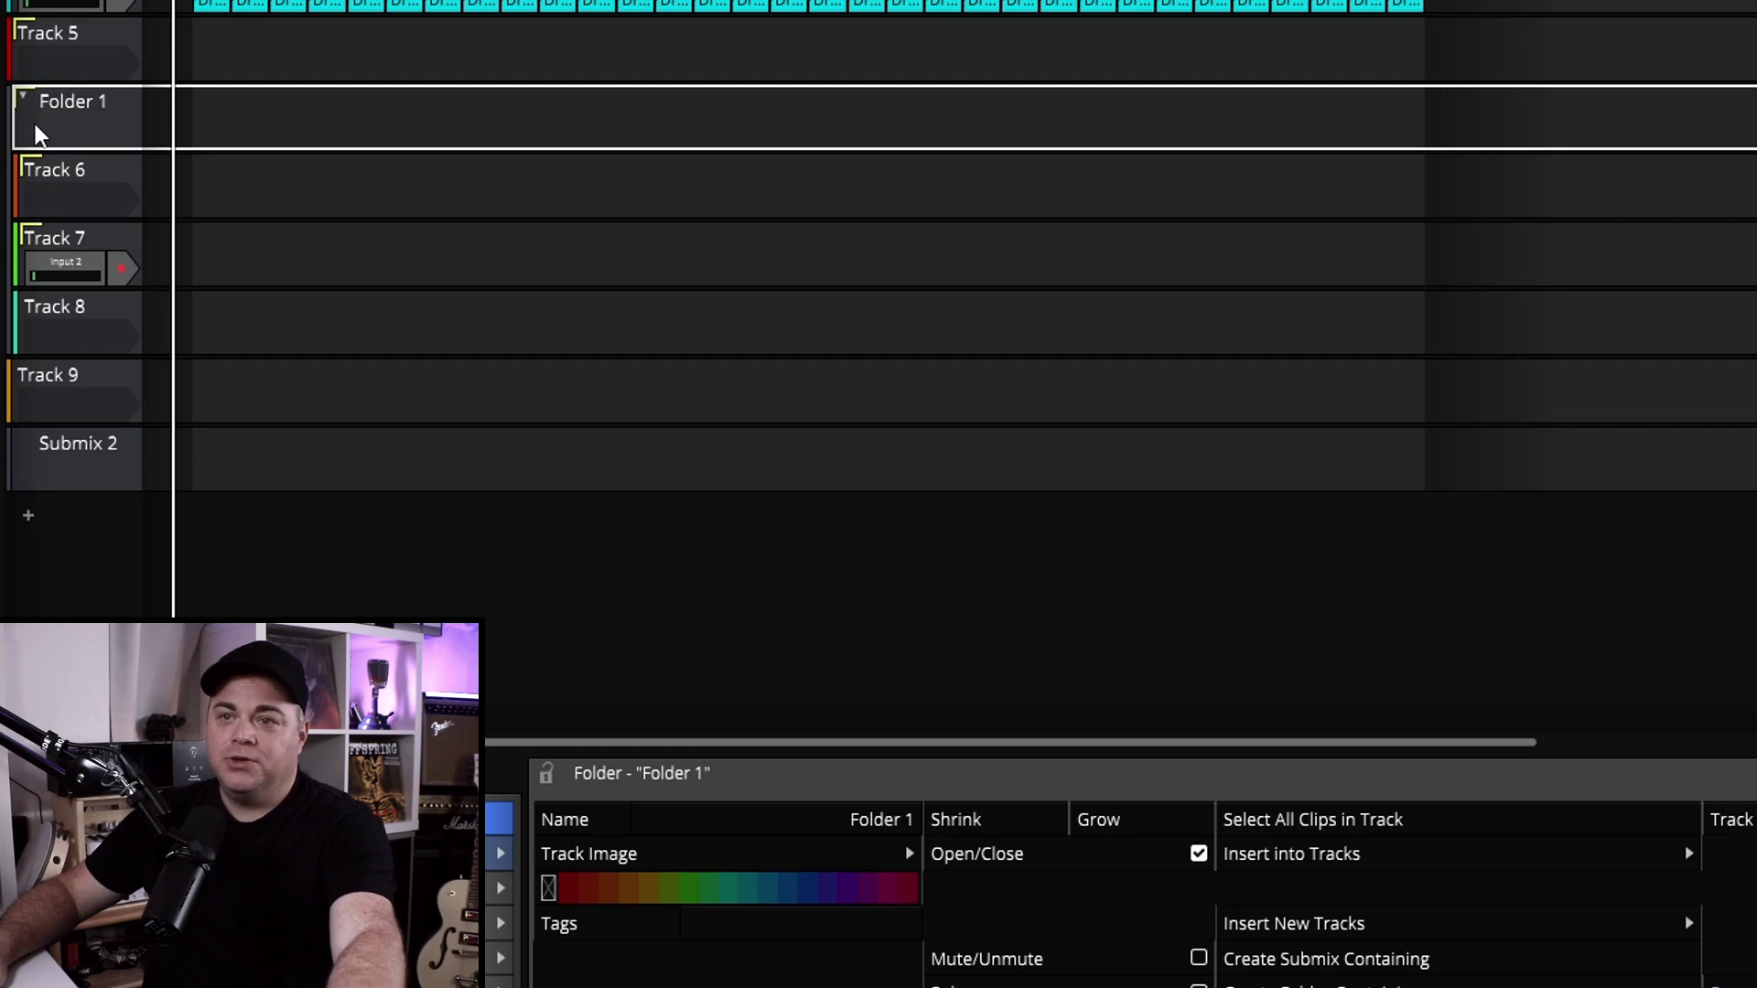
{"action": "key", "text": "ctrl+z"}
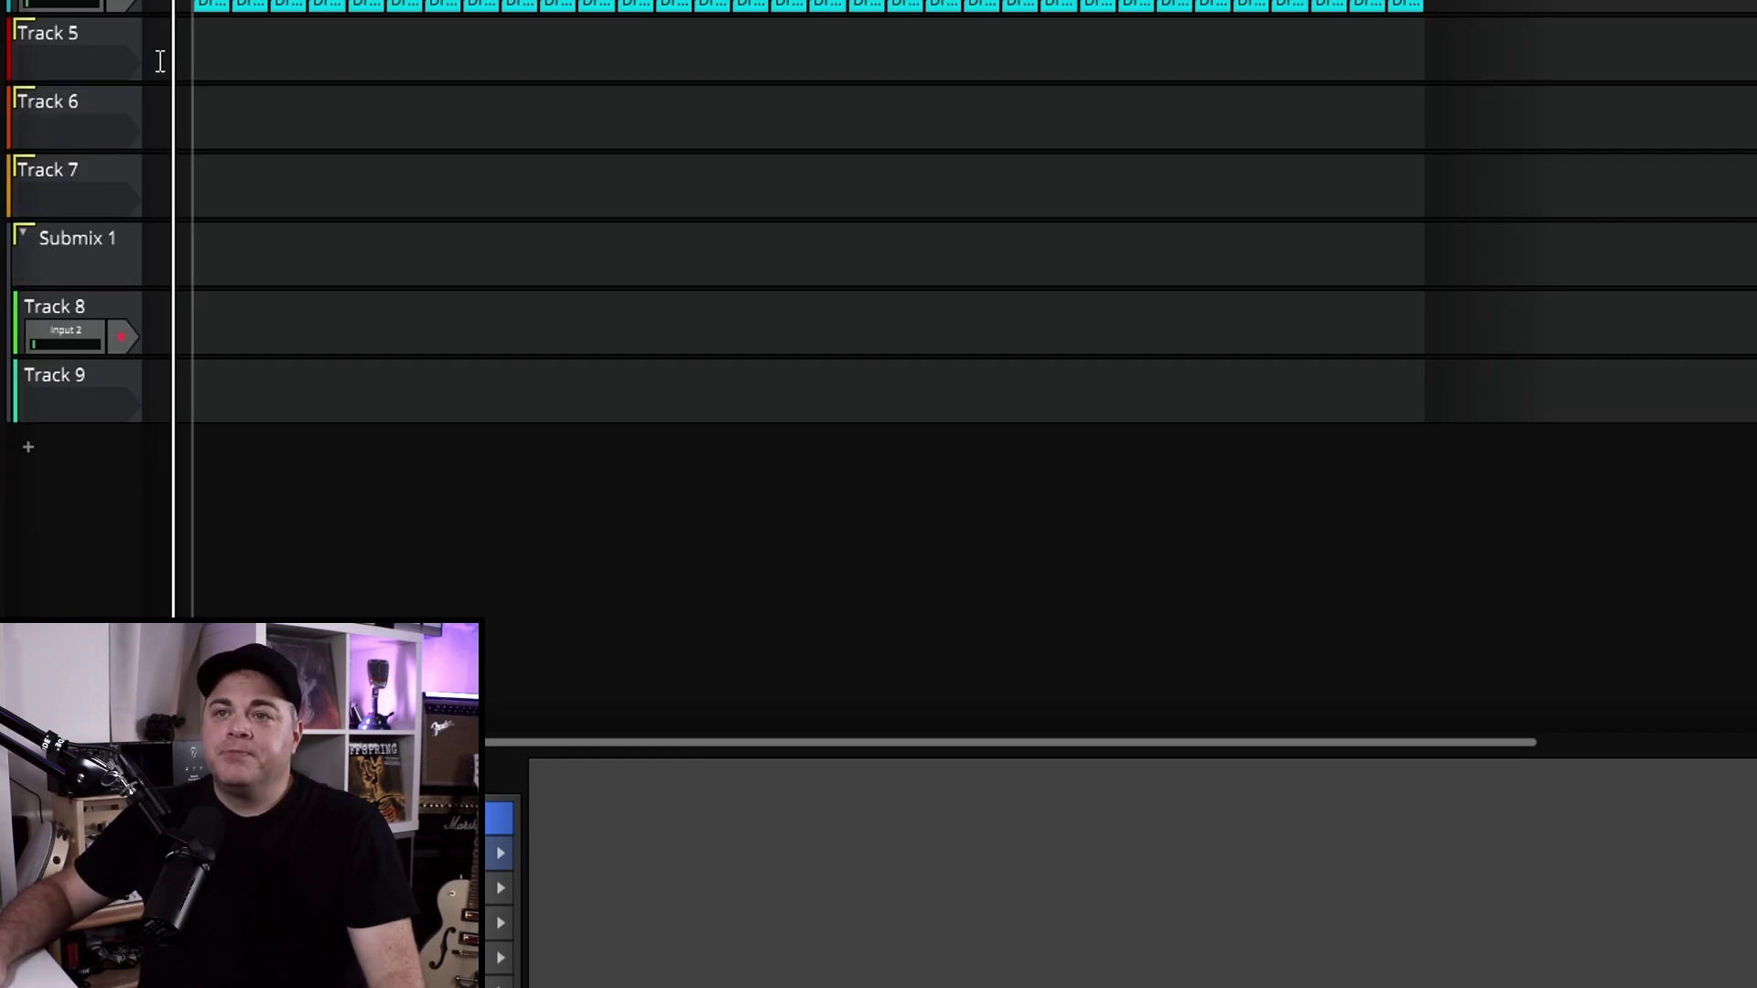
- Add a new folder track and drag Track 9 and Track 8 into Folder 2
{"action": "left_click", "coordinate": [27, 448]}
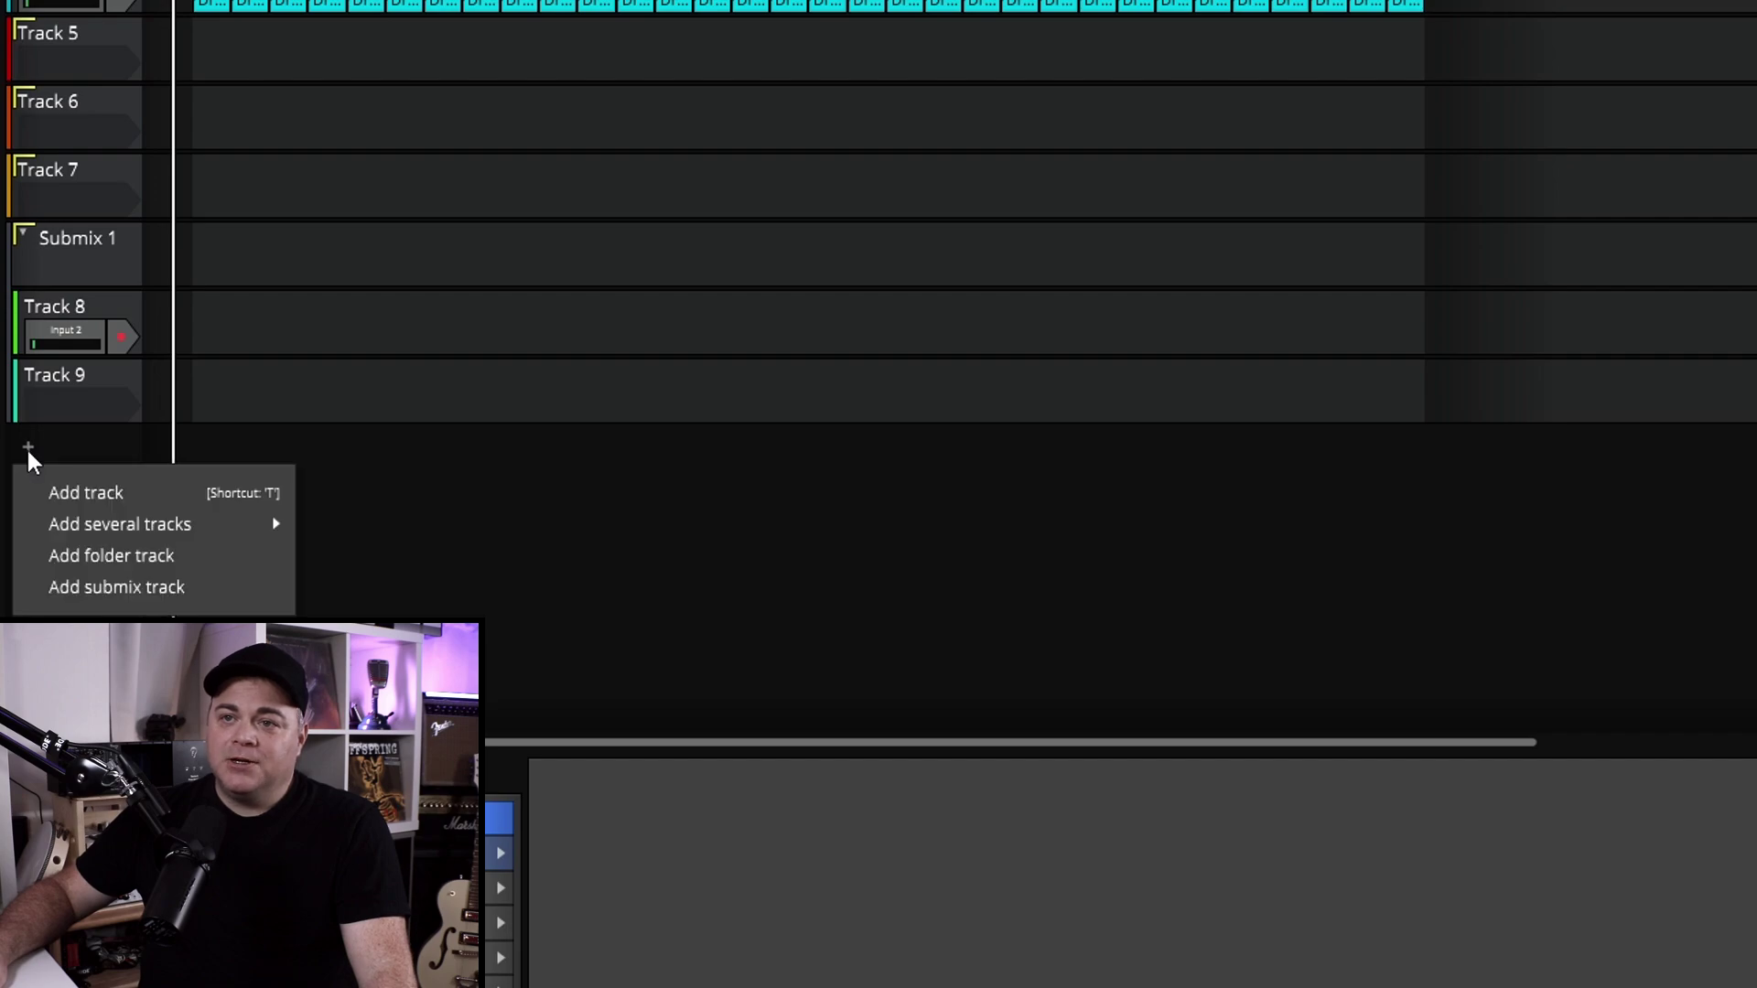
{"action": "left_click", "coordinate": [144, 568]}
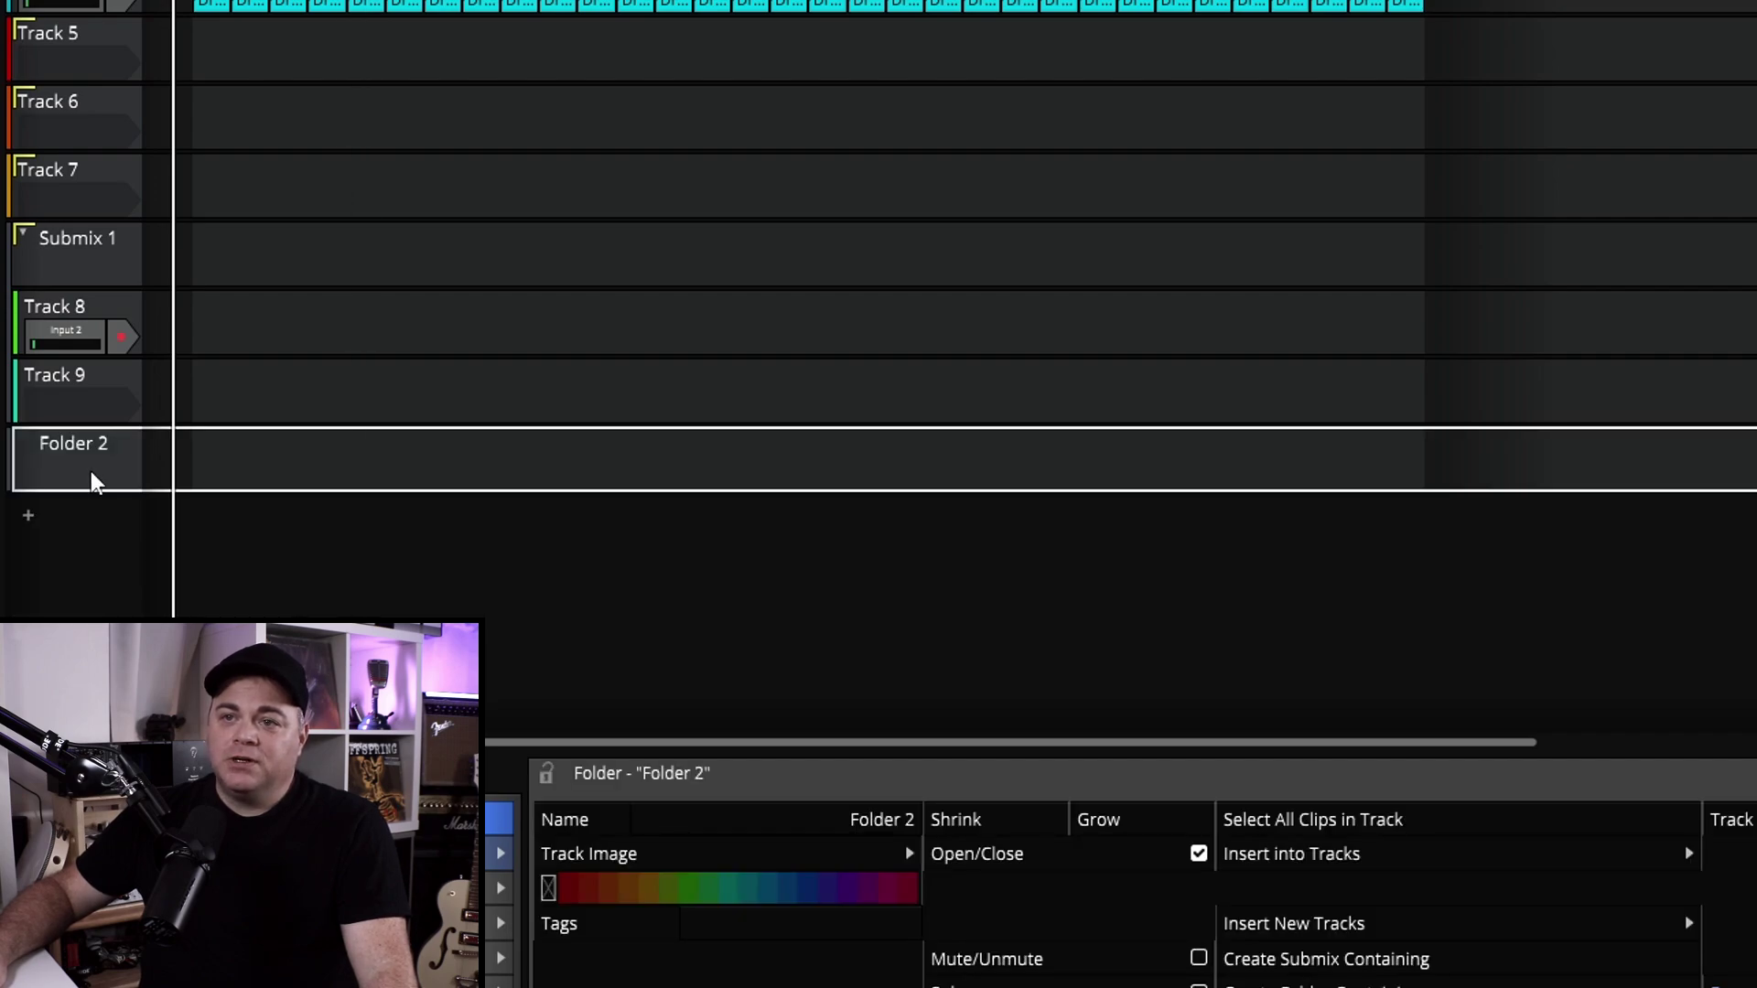
{"action": "left_click_drag", "start_coordinate": [60, 382], "coordinate": [78, 463]}
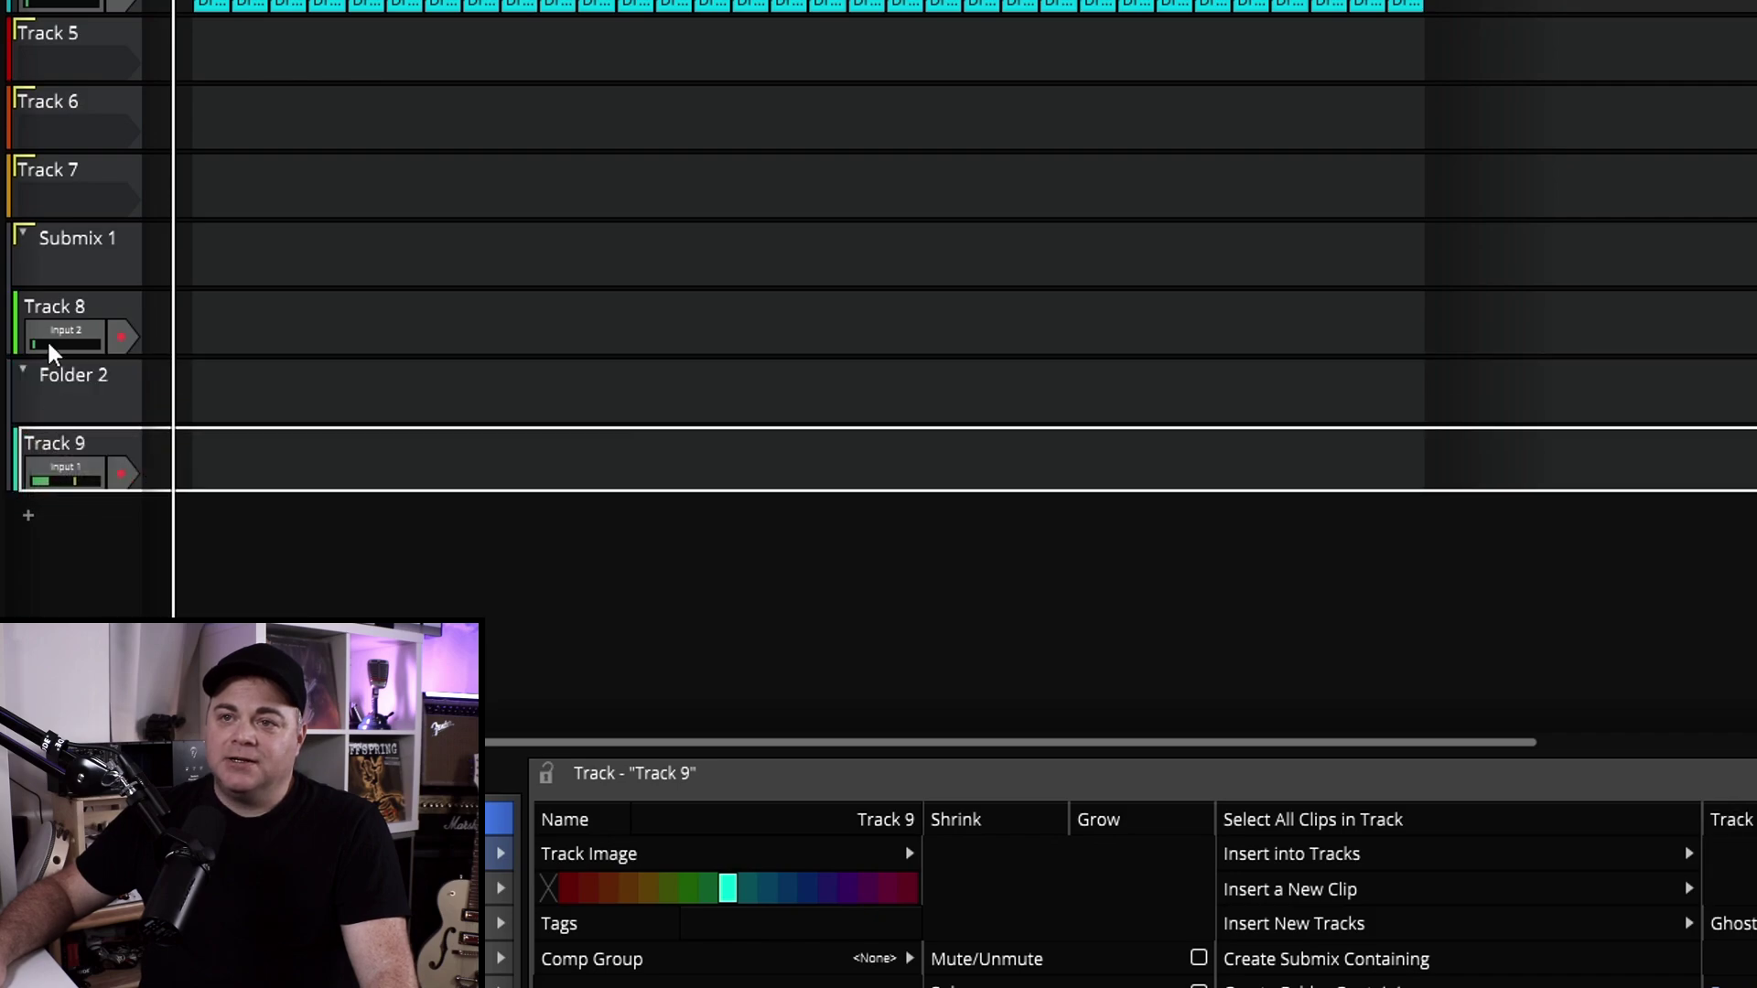
{"action": "left_click", "coordinate": [63, 318]}
{"action": "left_click_drag", "start_coordinate": [63, 318], "coordinate": [70, 396]}
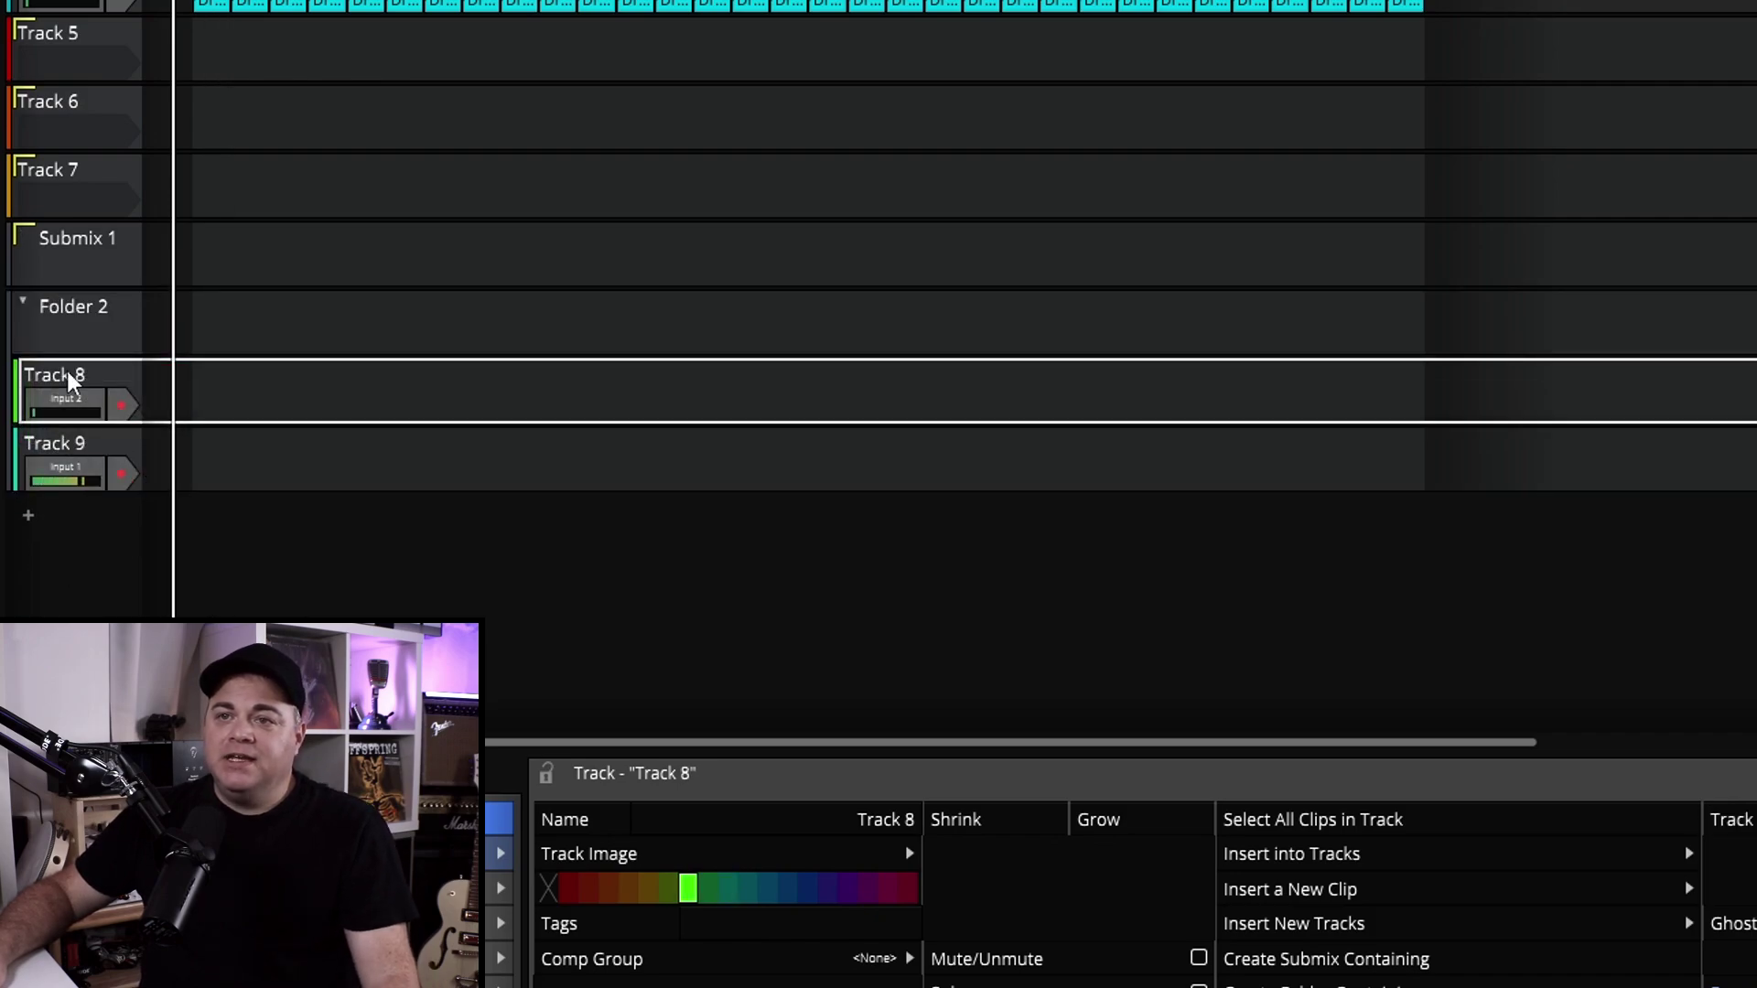
- Re-place Tracks 8 and 9 inside Folder 2, collapse it, and select the submix level meter
{"action": "left_click_drag", "start_coordinate": [68, 383], "coordinate": [118, 294]}
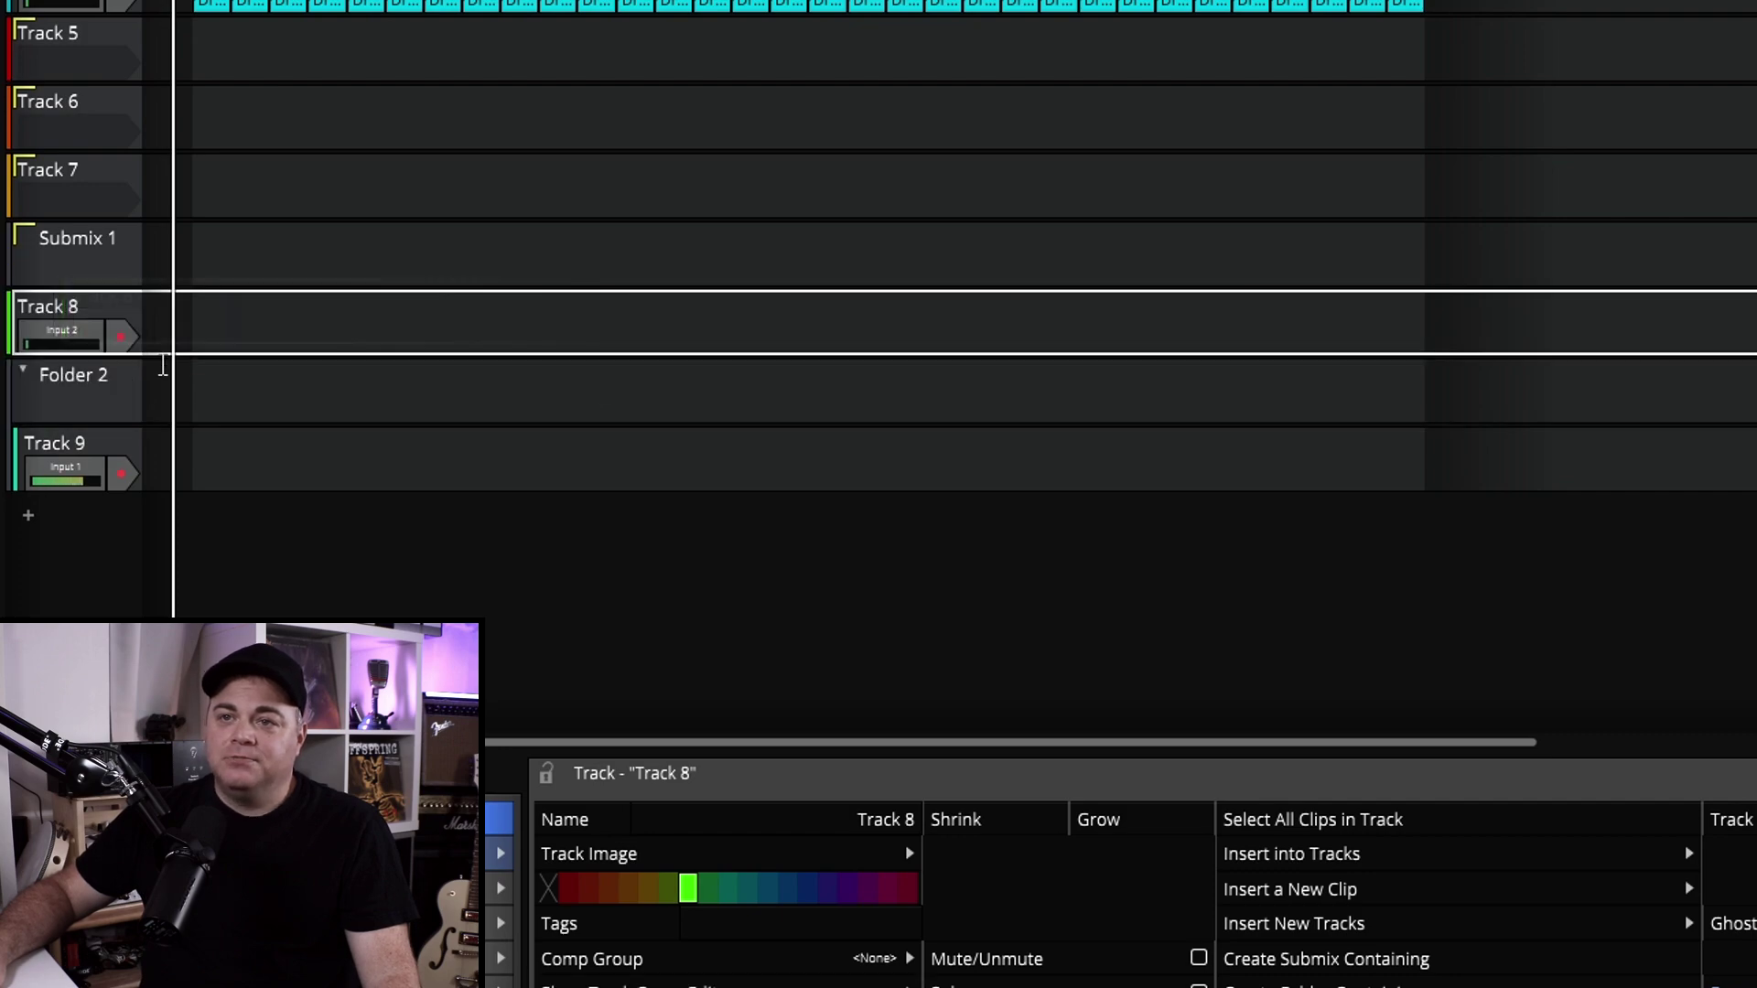
{"action": "mouse_move", "coordinate": [101, 458]}
{"action": "left_mouse_down"}
{"action": "mouse_move", "coordinate": [129, 364]}
{"action": "mouse_move", "coordinate": [71, 451]}
{"action": "mouse_move", "coordinate": [94, 456]}
{"action": "left_mouse_up"}
{"action": "left_click_drag", "start_coordinate": [66, 306], "coordinate": [74, 411]}
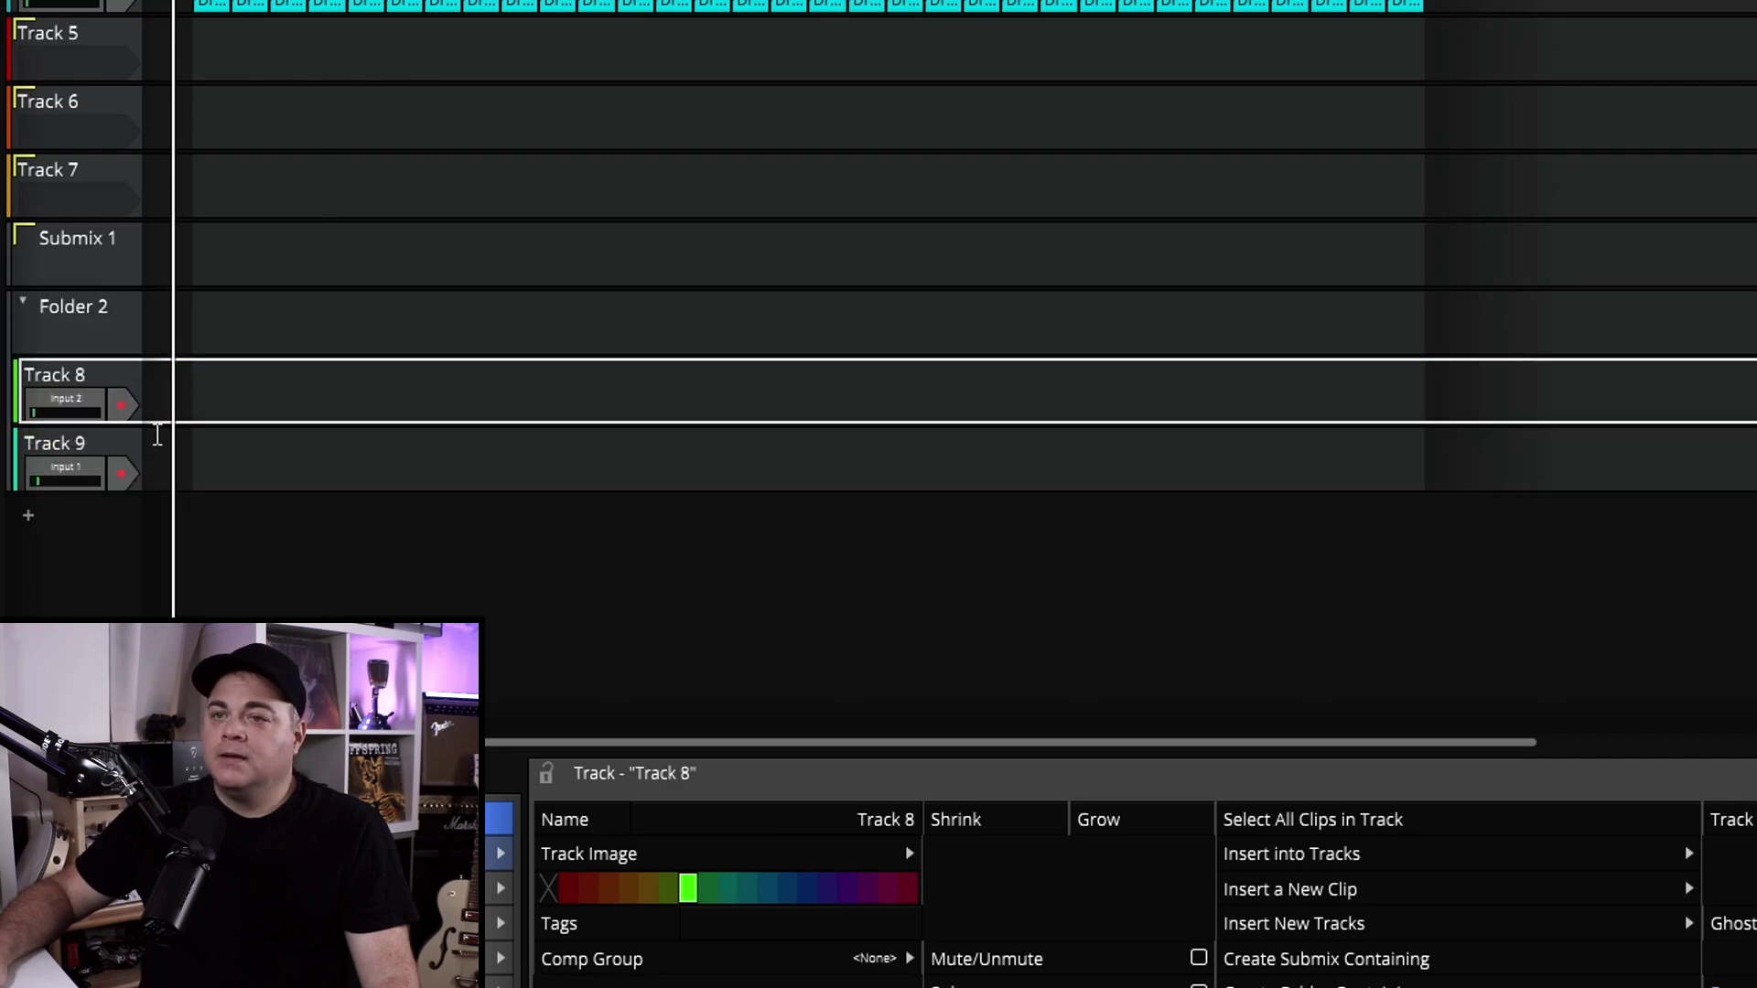
{"action": "left_click", "coordinate": [23, 301]}
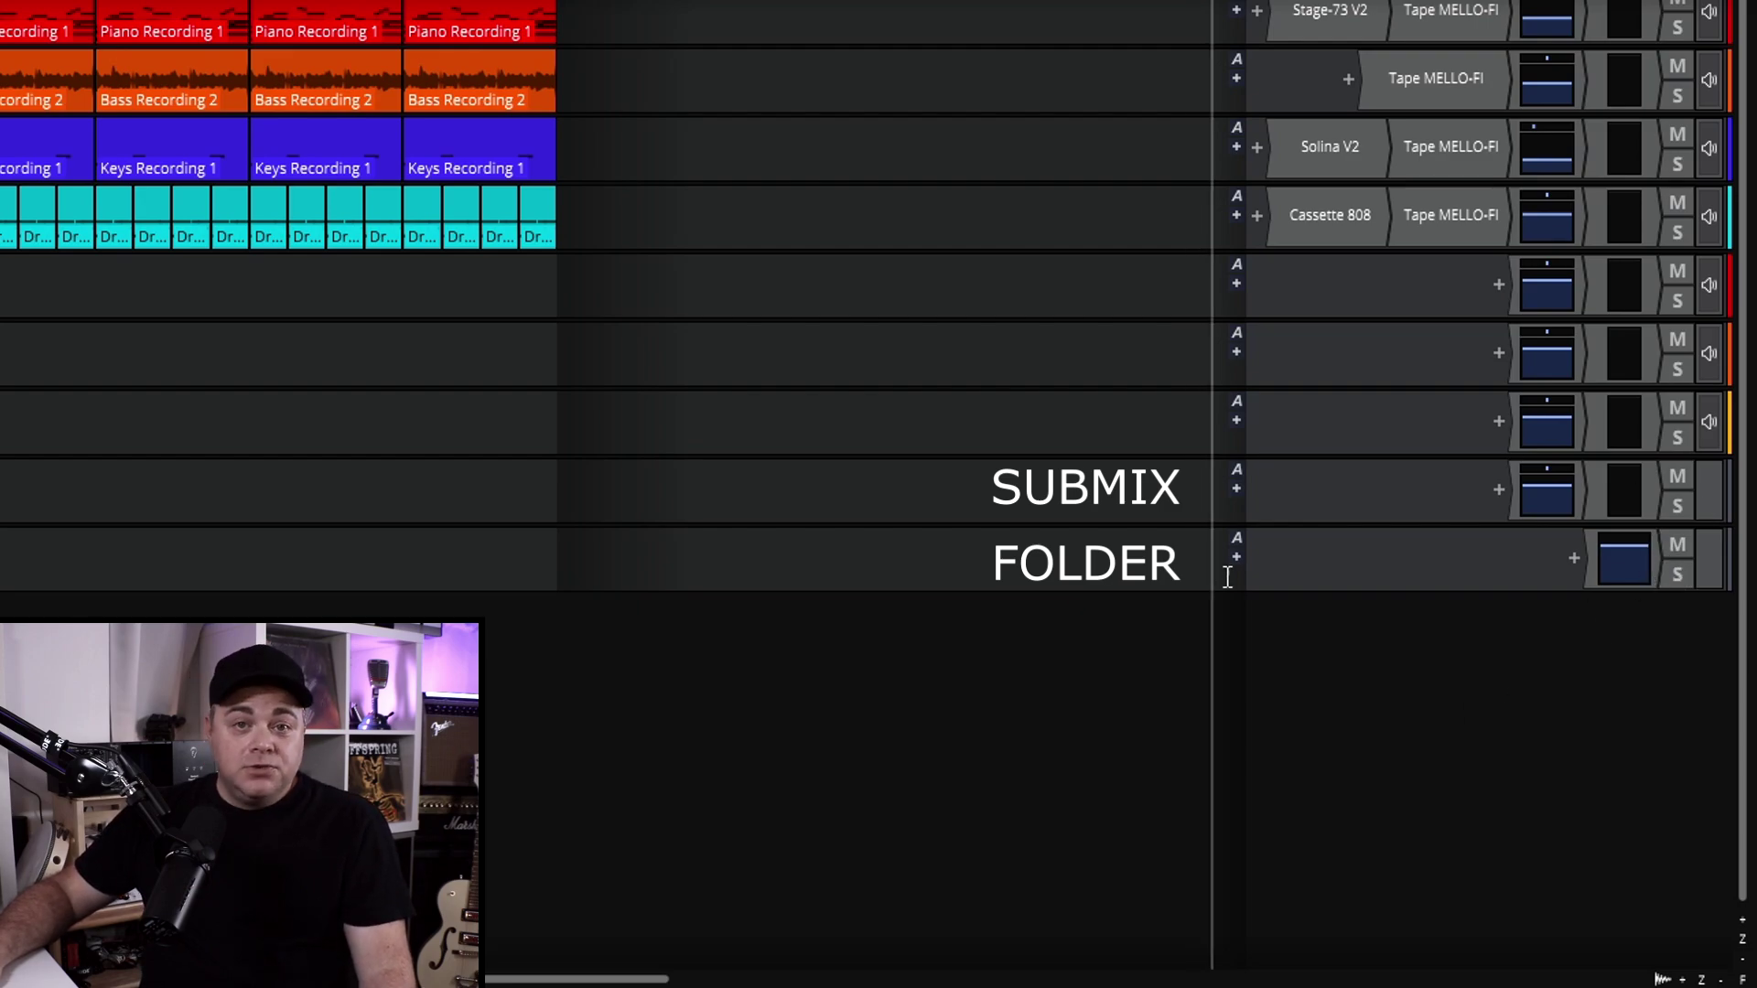
{"action": "left_click", "coordinate": [1607, 485]}
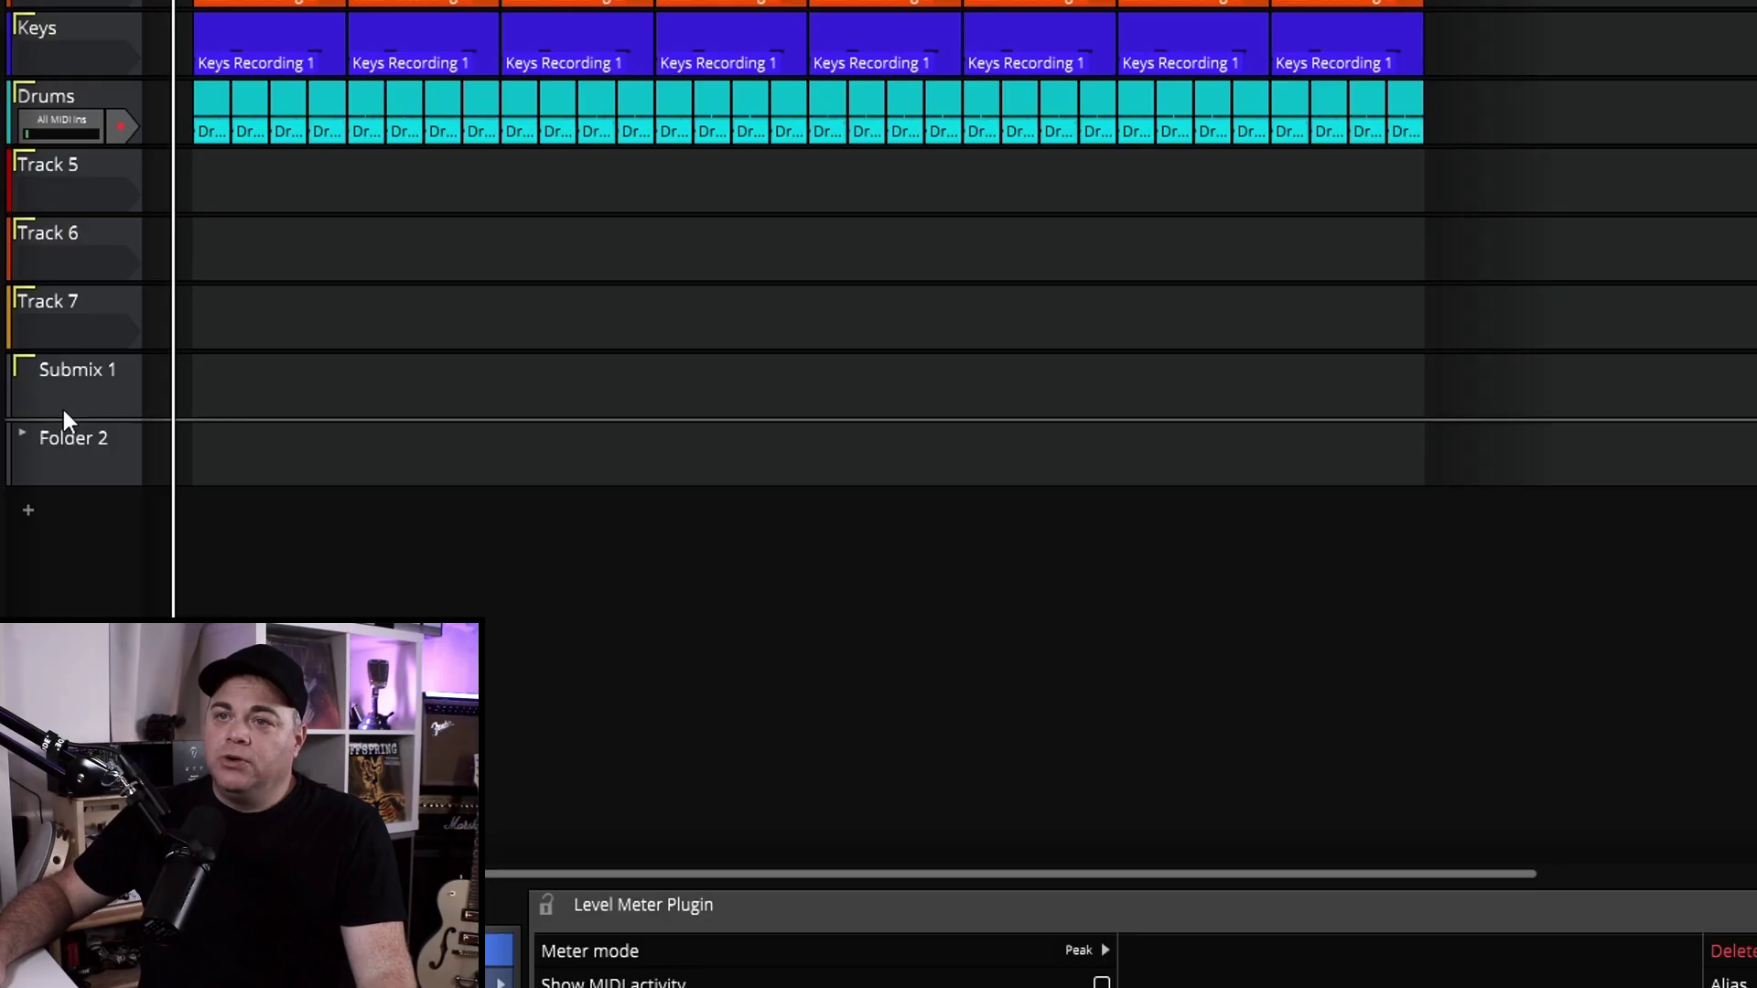
- Move Track 7 into Submix 1, then select Track 5 and Track 6 together
{"action": "left_click", "coordinate": [80, 386]}
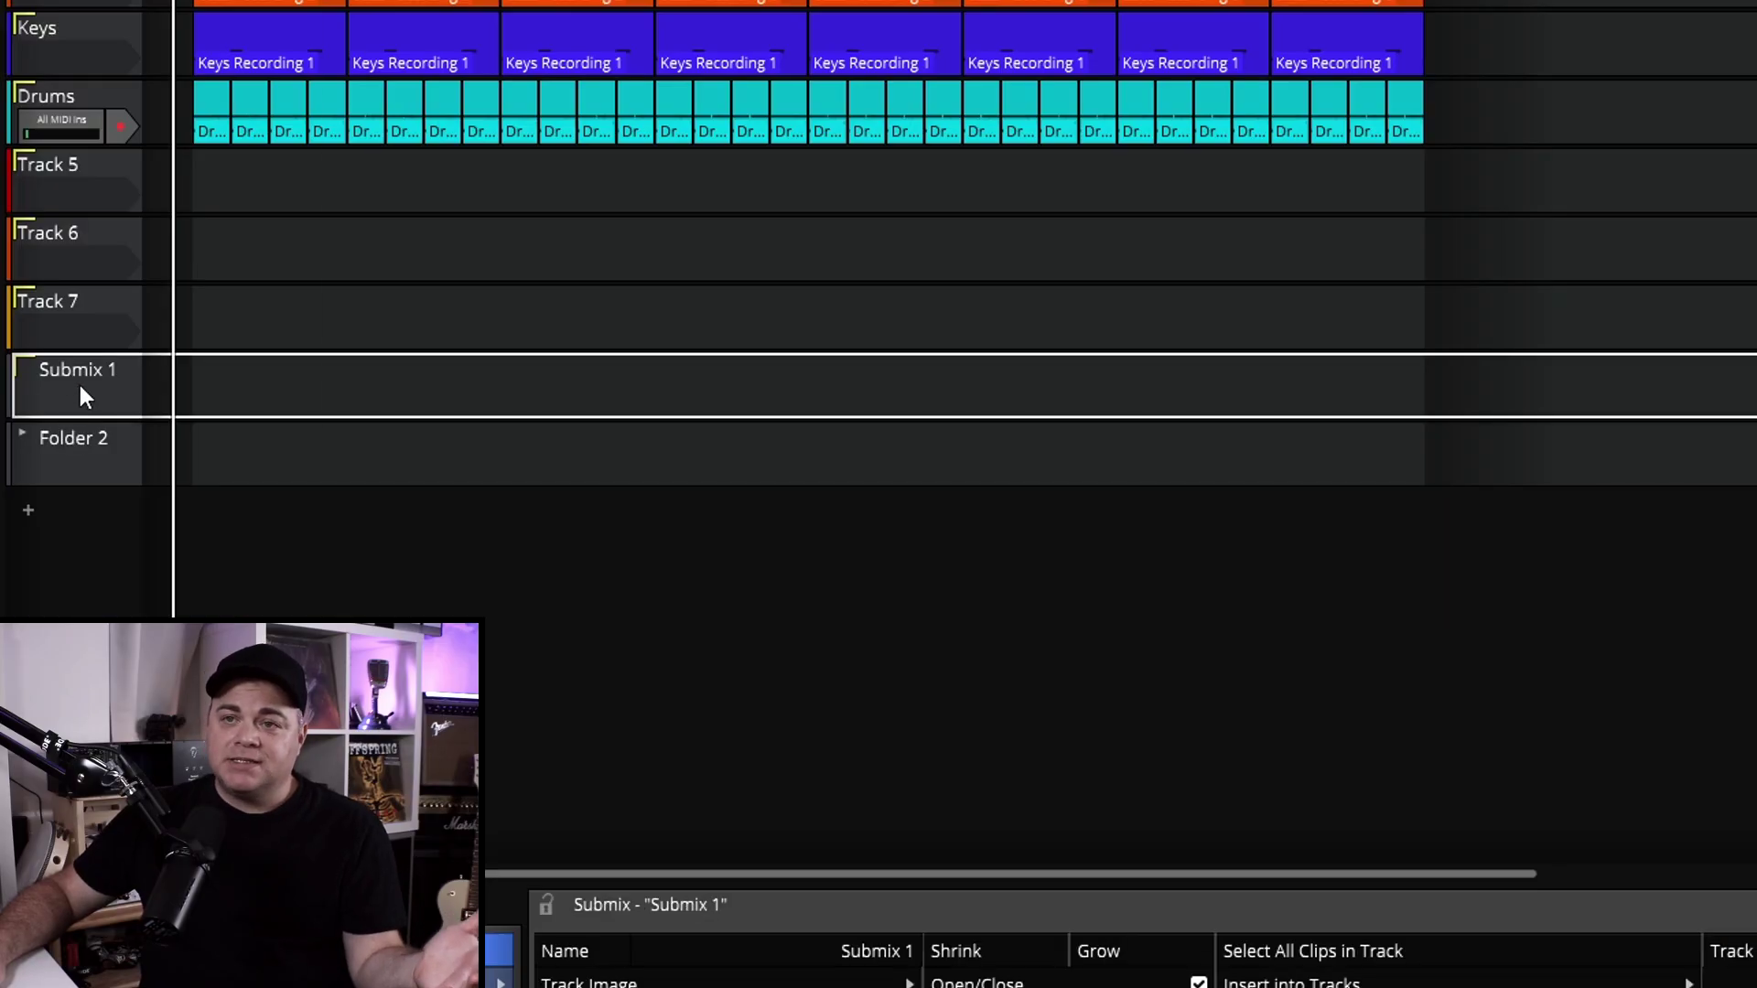
{"action": "left_click_drag", "start_coordinate": [69, 295], "coordinate": [64, 375]}
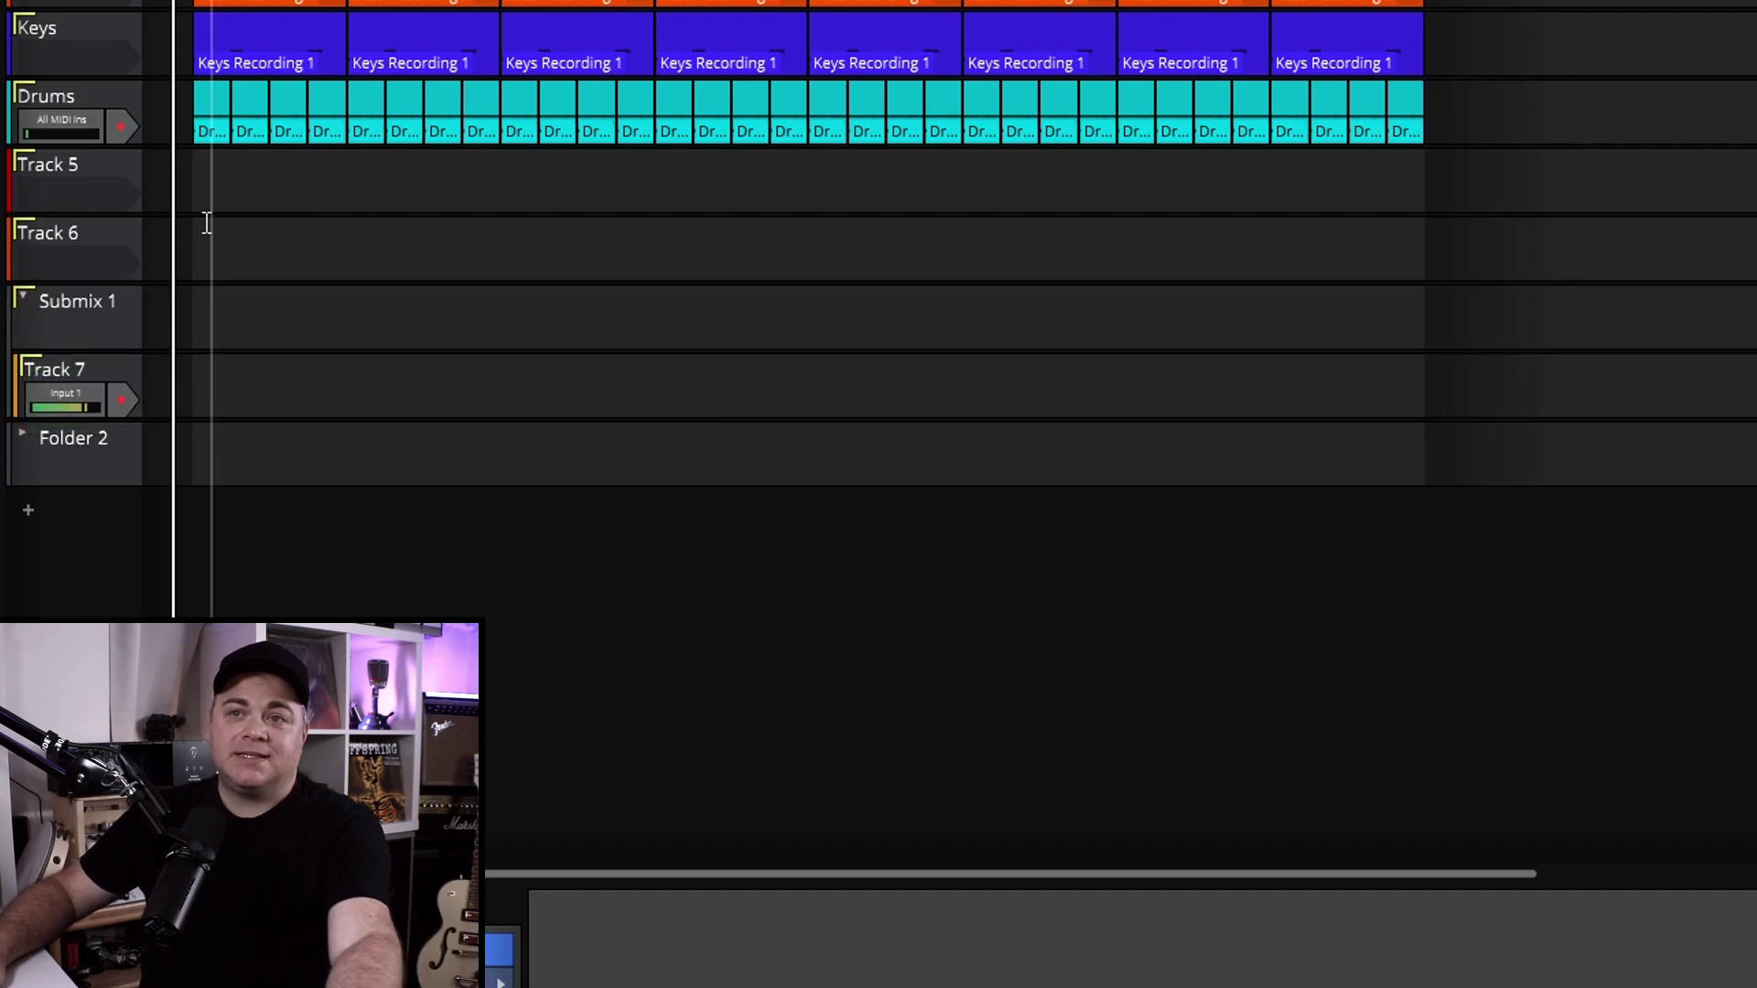
{"action": "left_click", "coordinate": [55, 162]}
{"action": "left_click", "coordinate": [70, 235], "text": "ctrl"}
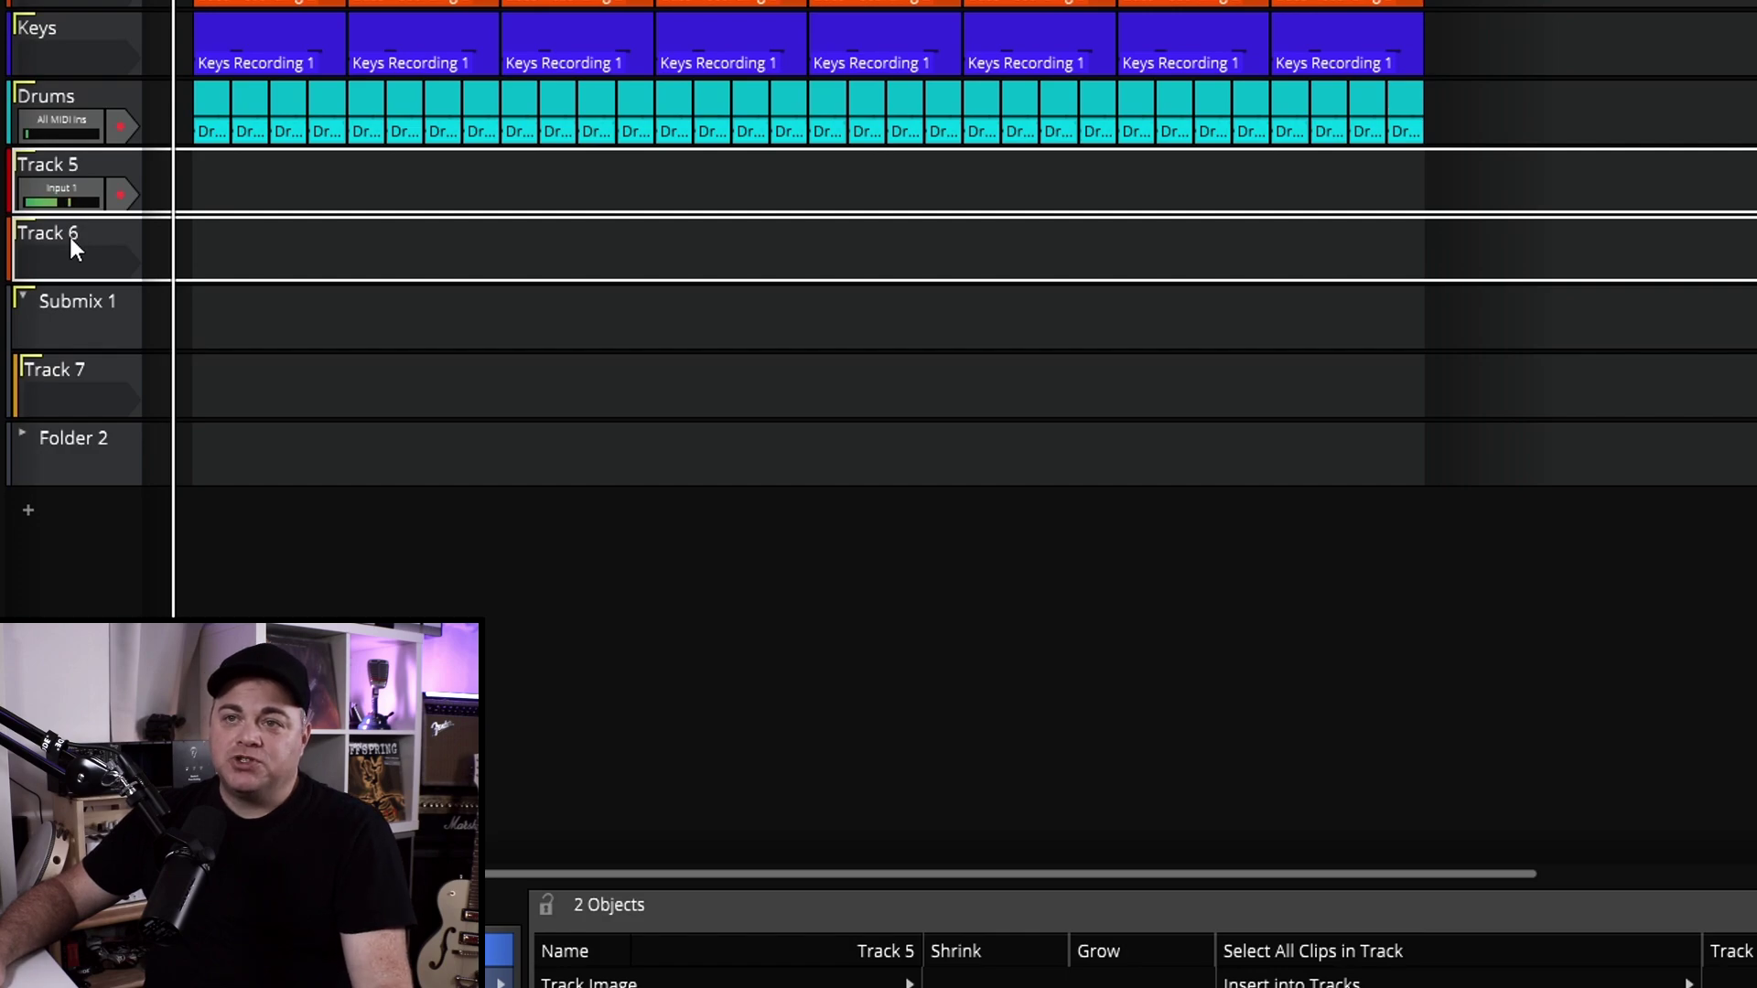
- Pack Tracks 5 and 6 into a new submix and collapse Submix 1
{"action": "right_click", "coordinate": [71, 235]}
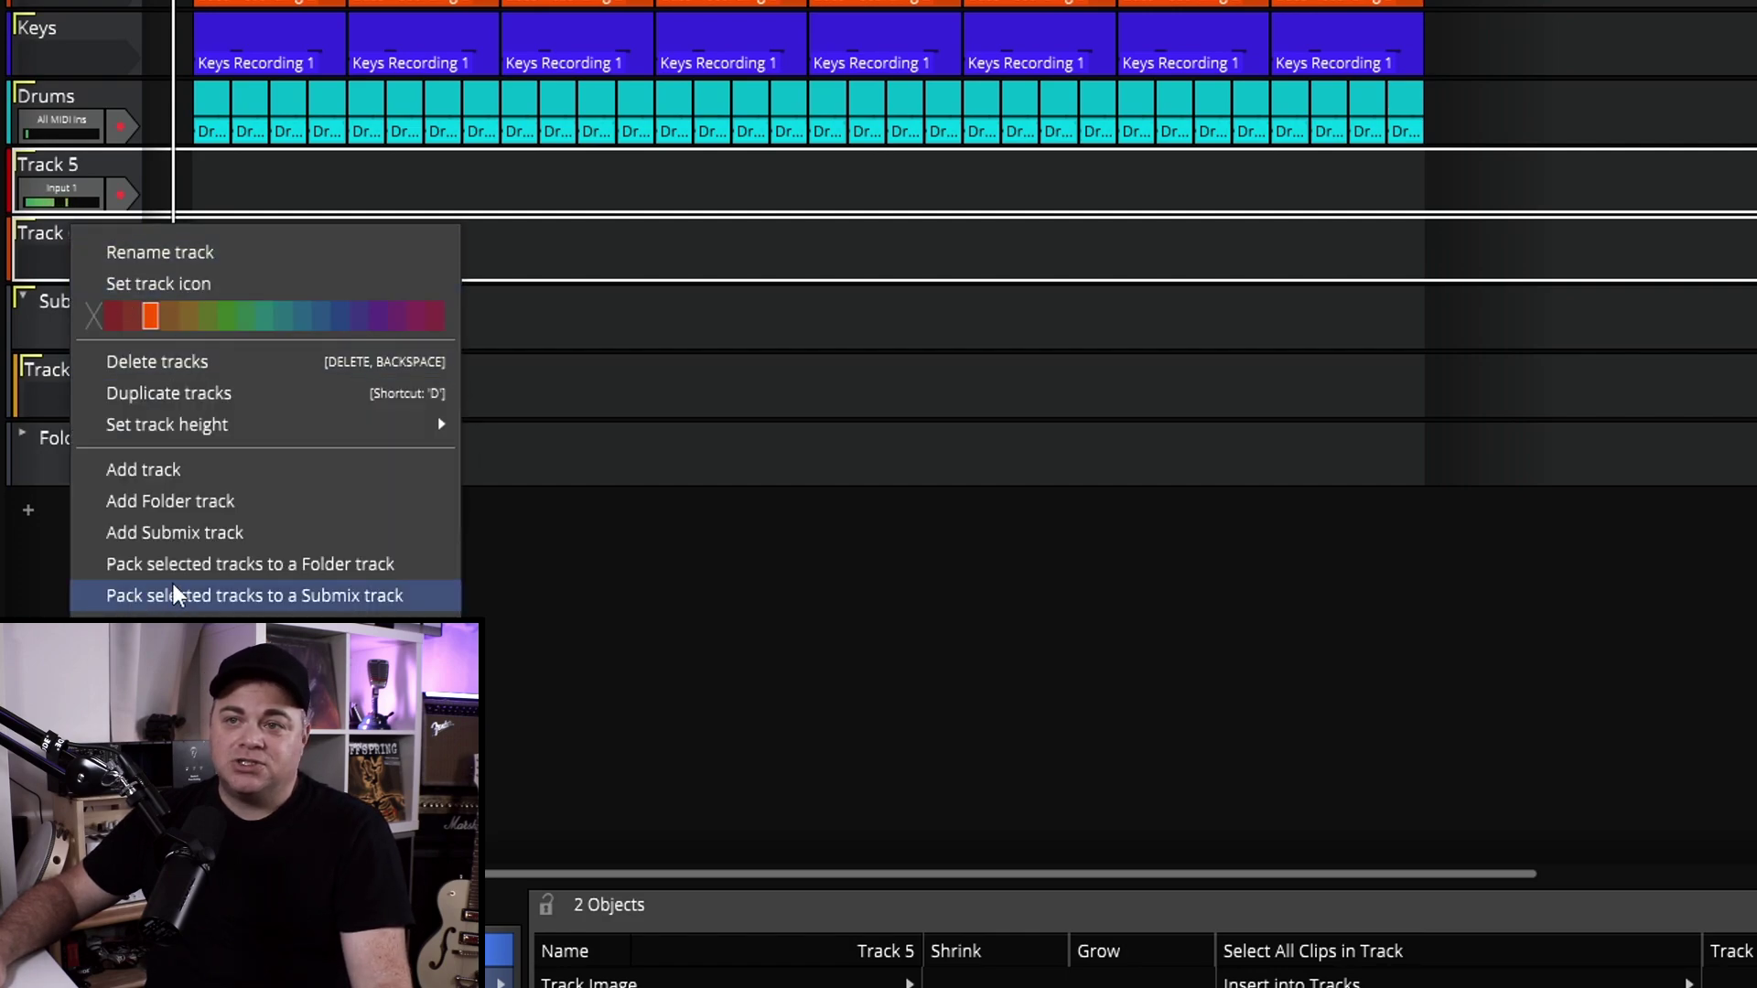
{"action": "left_click", "coordinate": [212, 594]}
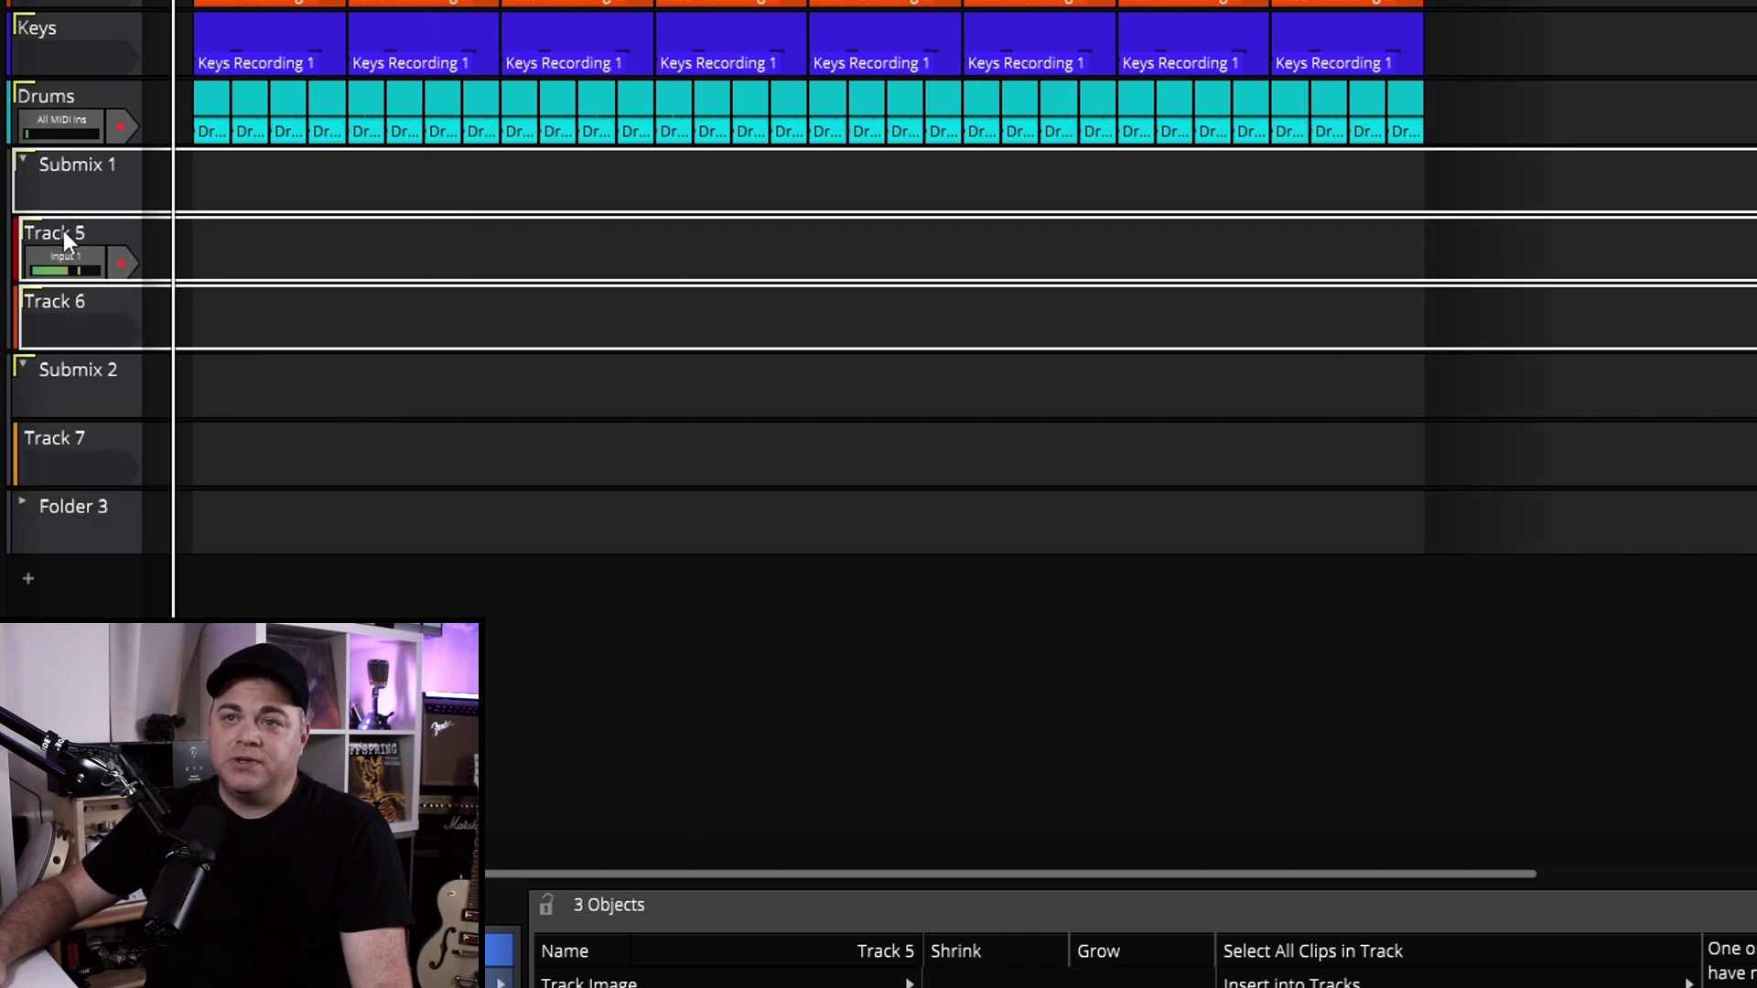
{"action": "left_click", "coordinate": [23, 160]}
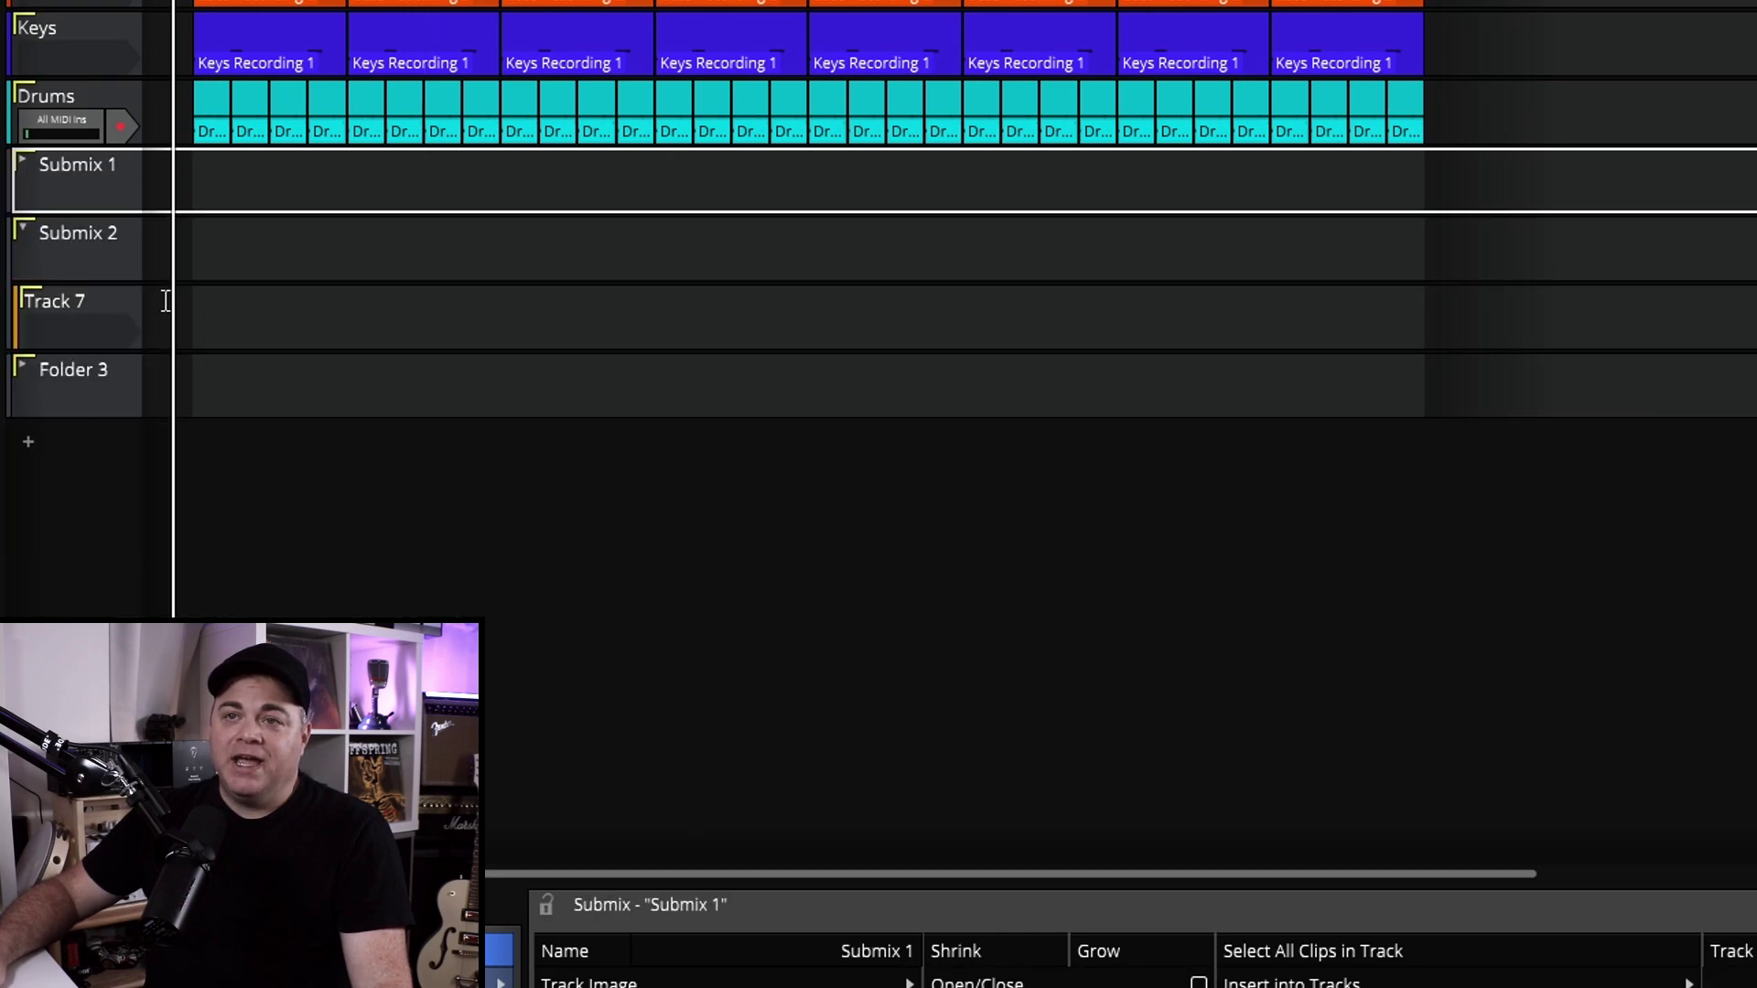
- Collapse Submix 2 and move Submix 1 below Folder 3
{"action": "left_click", "coordinate": [28, 227]}
{"action": "left_click", "coordinate": [27, 227]}
{"action": "left_click", "coordinate": [27, 227]}
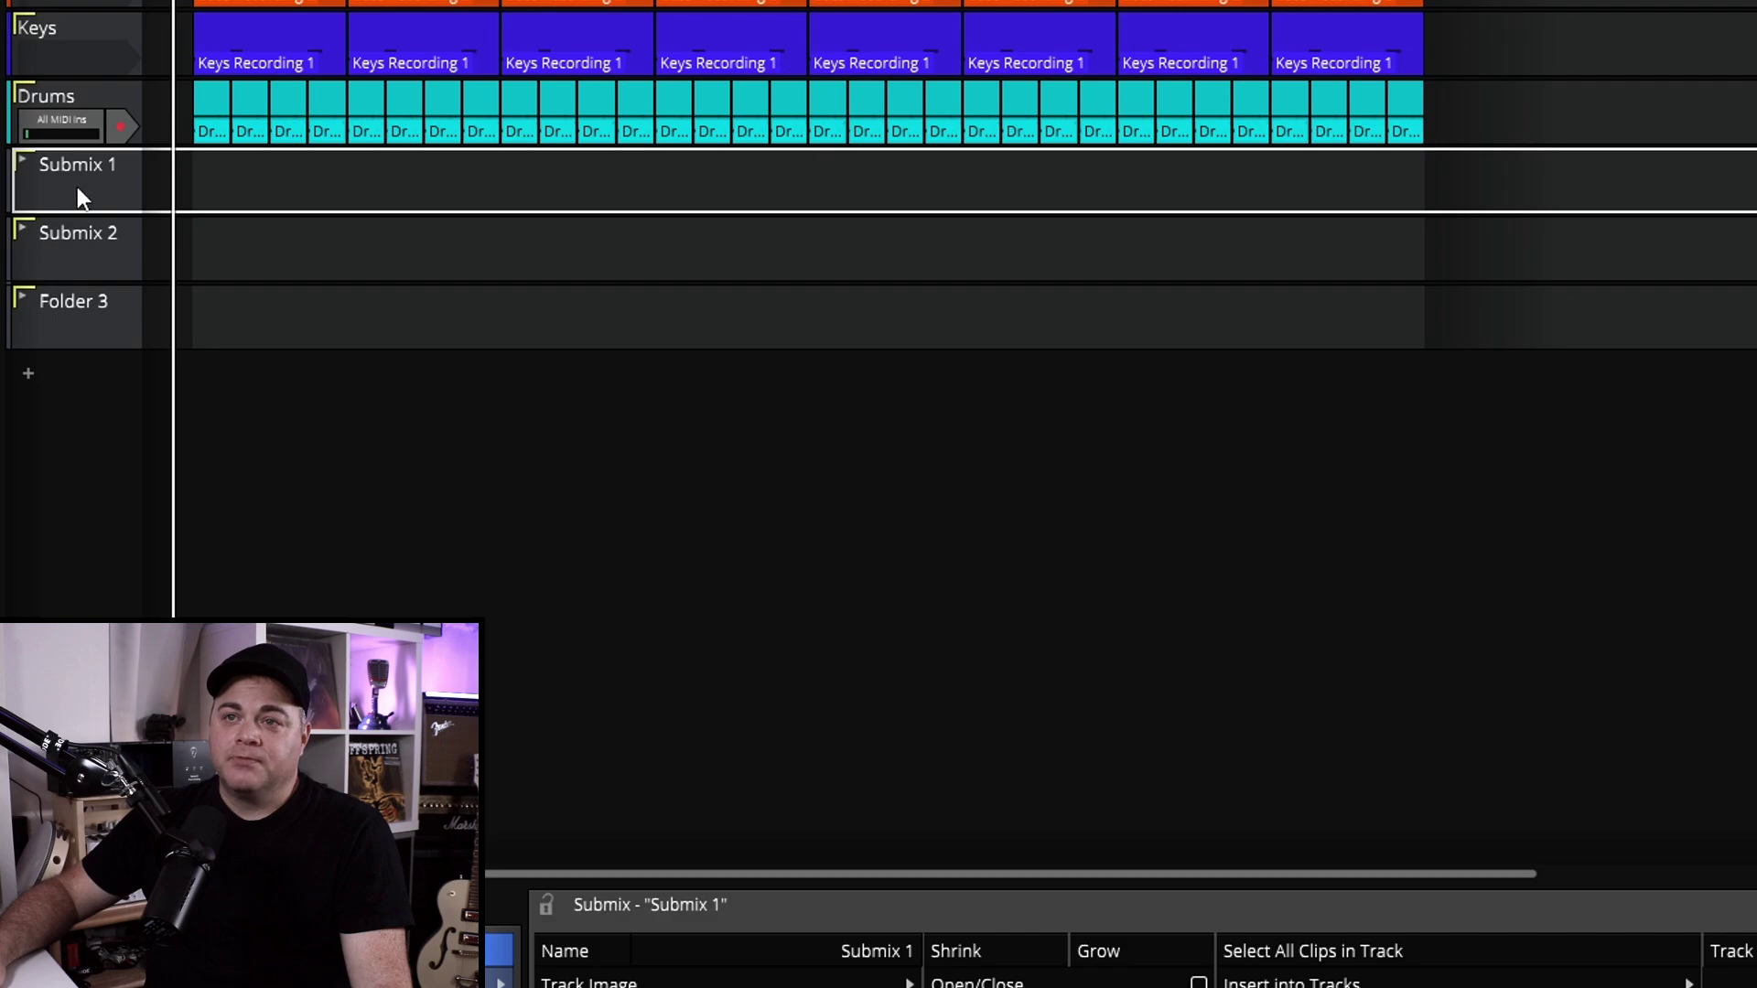
{"action": "left_click_drag", "start_coordinate": [81, 163], "coordinate": [123, 346]}
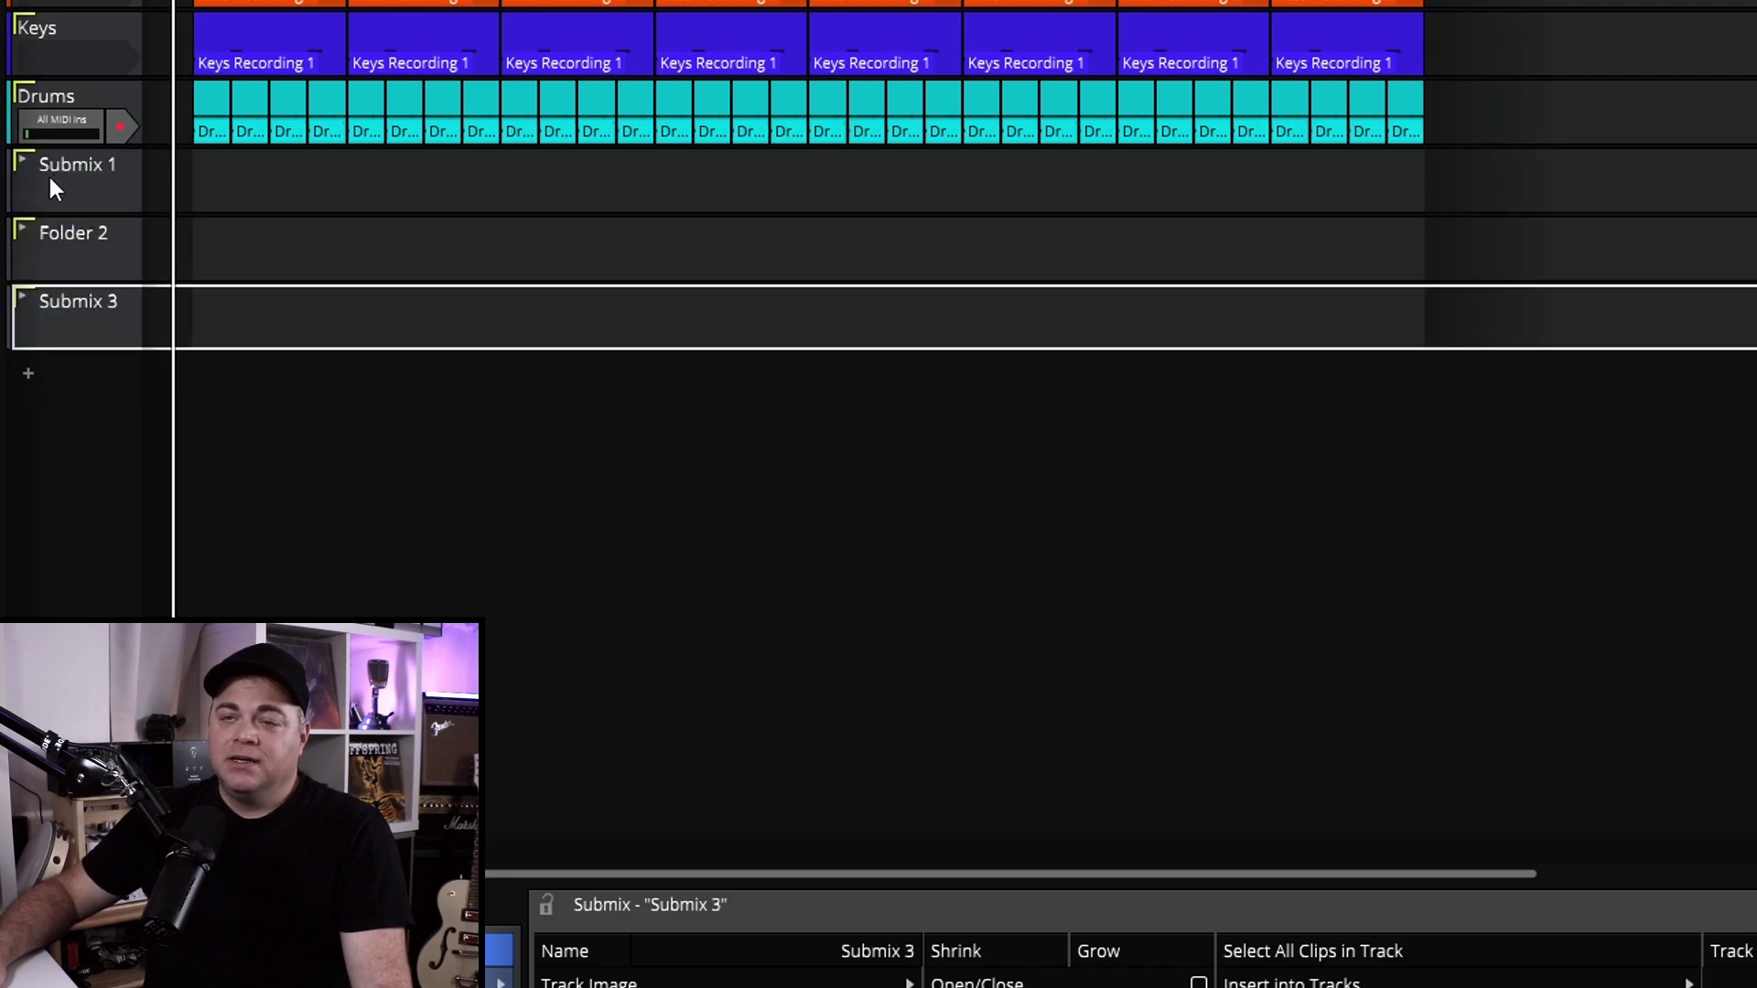
- Rename the Submix 3 track to 'sub'
{"action": "right_click", "coordinate": [74, 304]}
{"action": "left_click", "coordinate": [184, 329]}
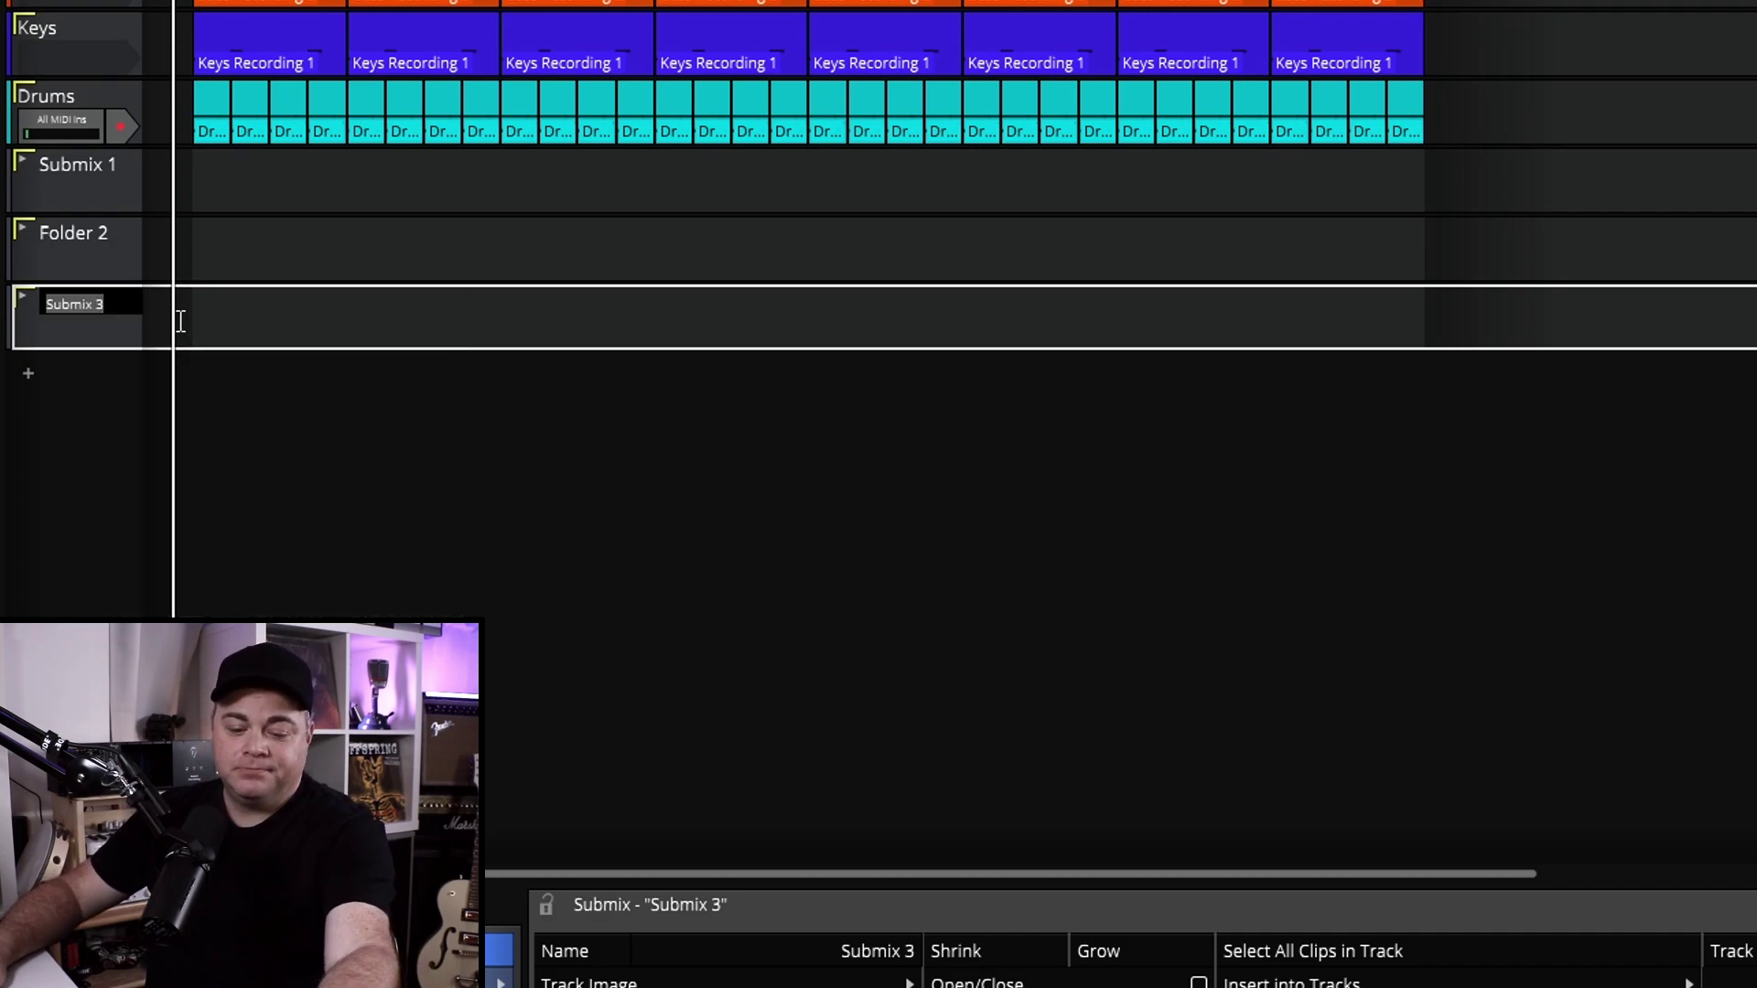
{"action": "type", "text": "sub"}
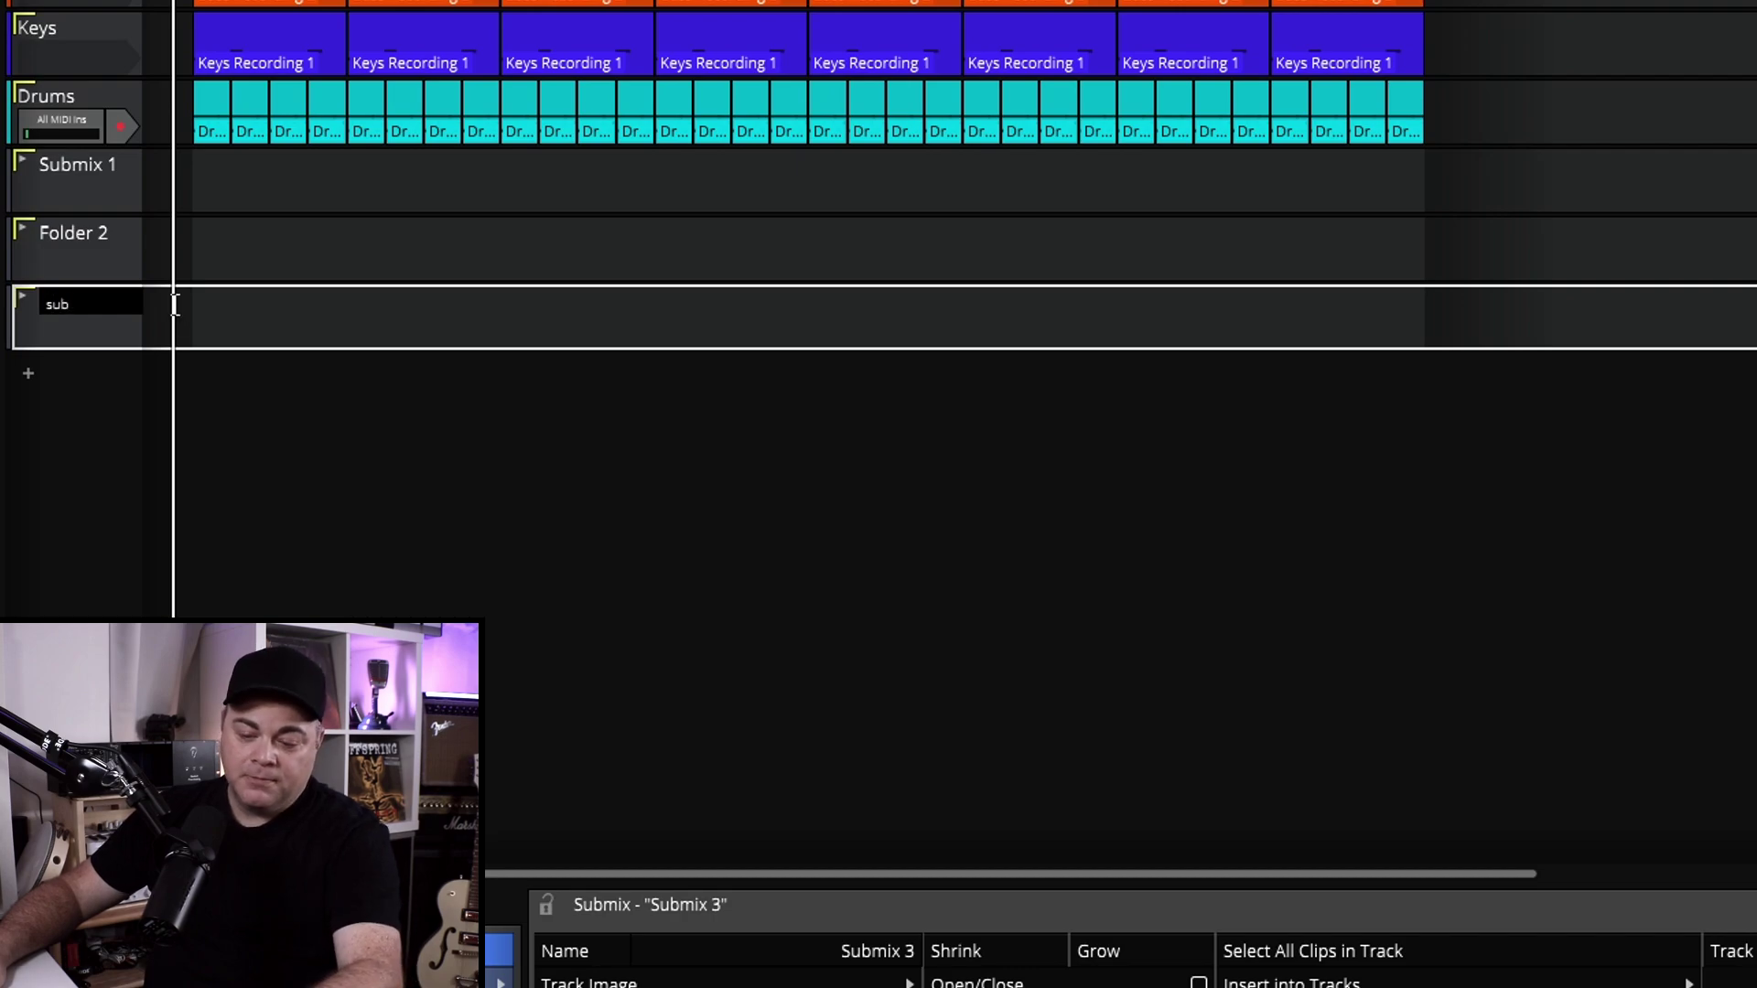
{"action": "key", "text": "Return"}
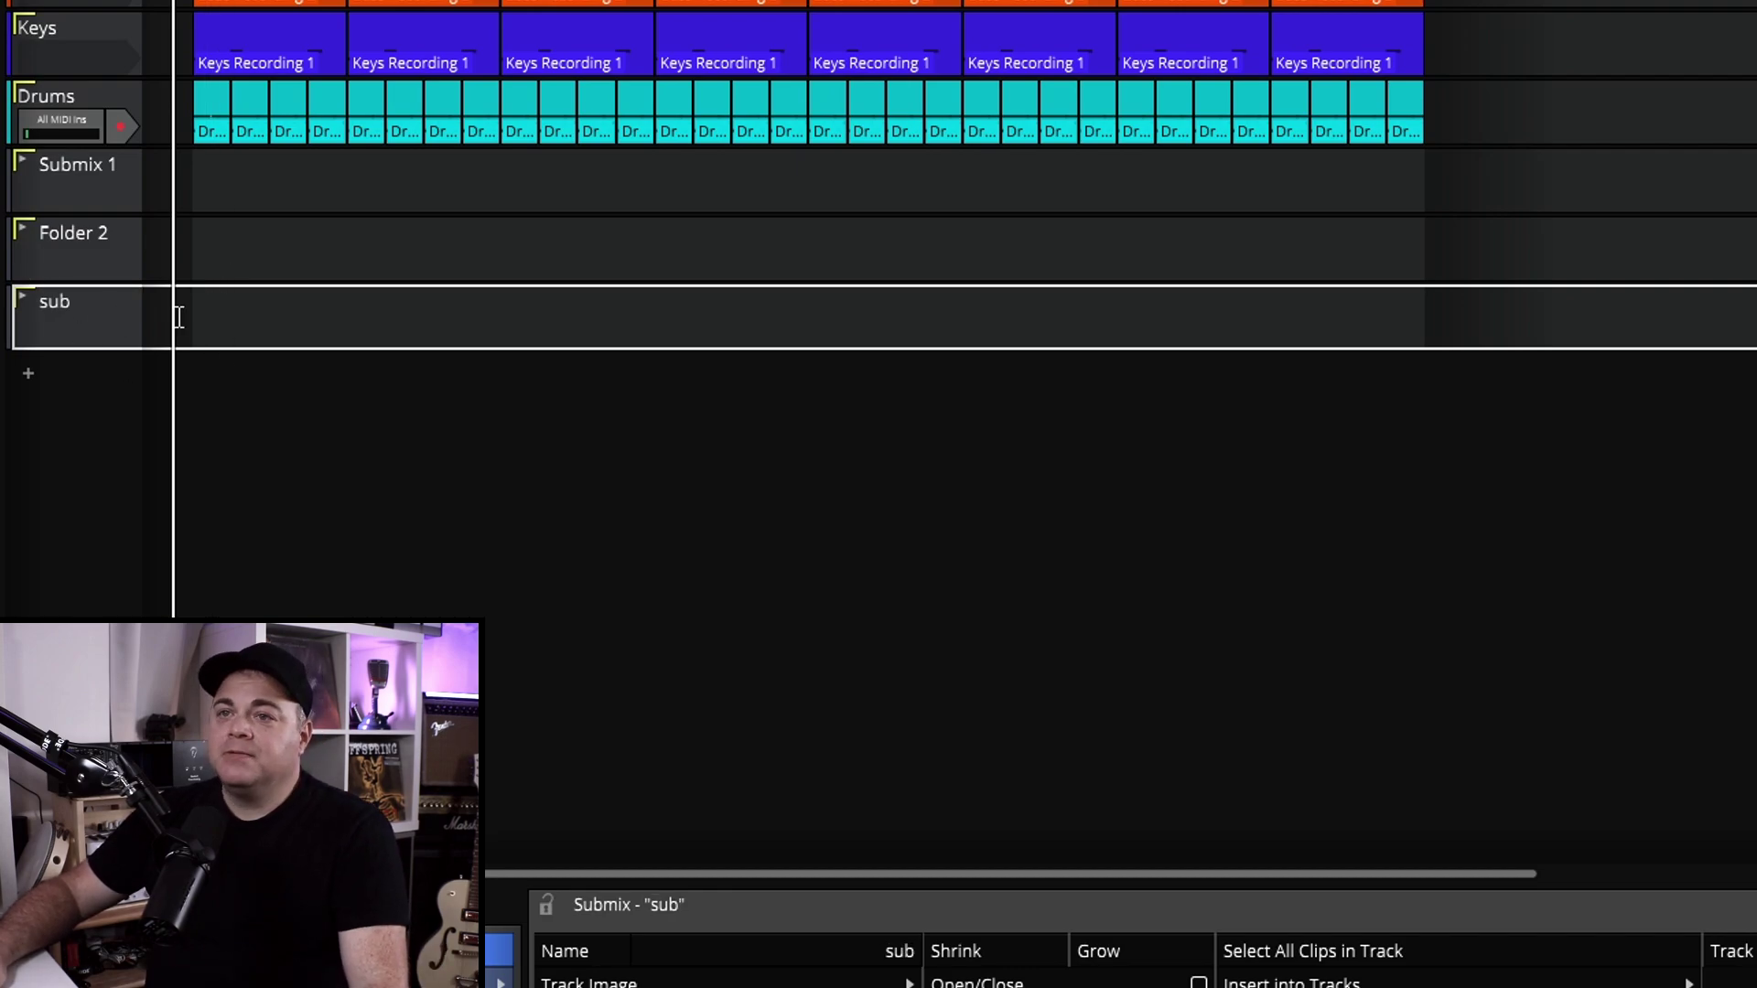
{"action": "left_click", "coordinate": [25, 295]}
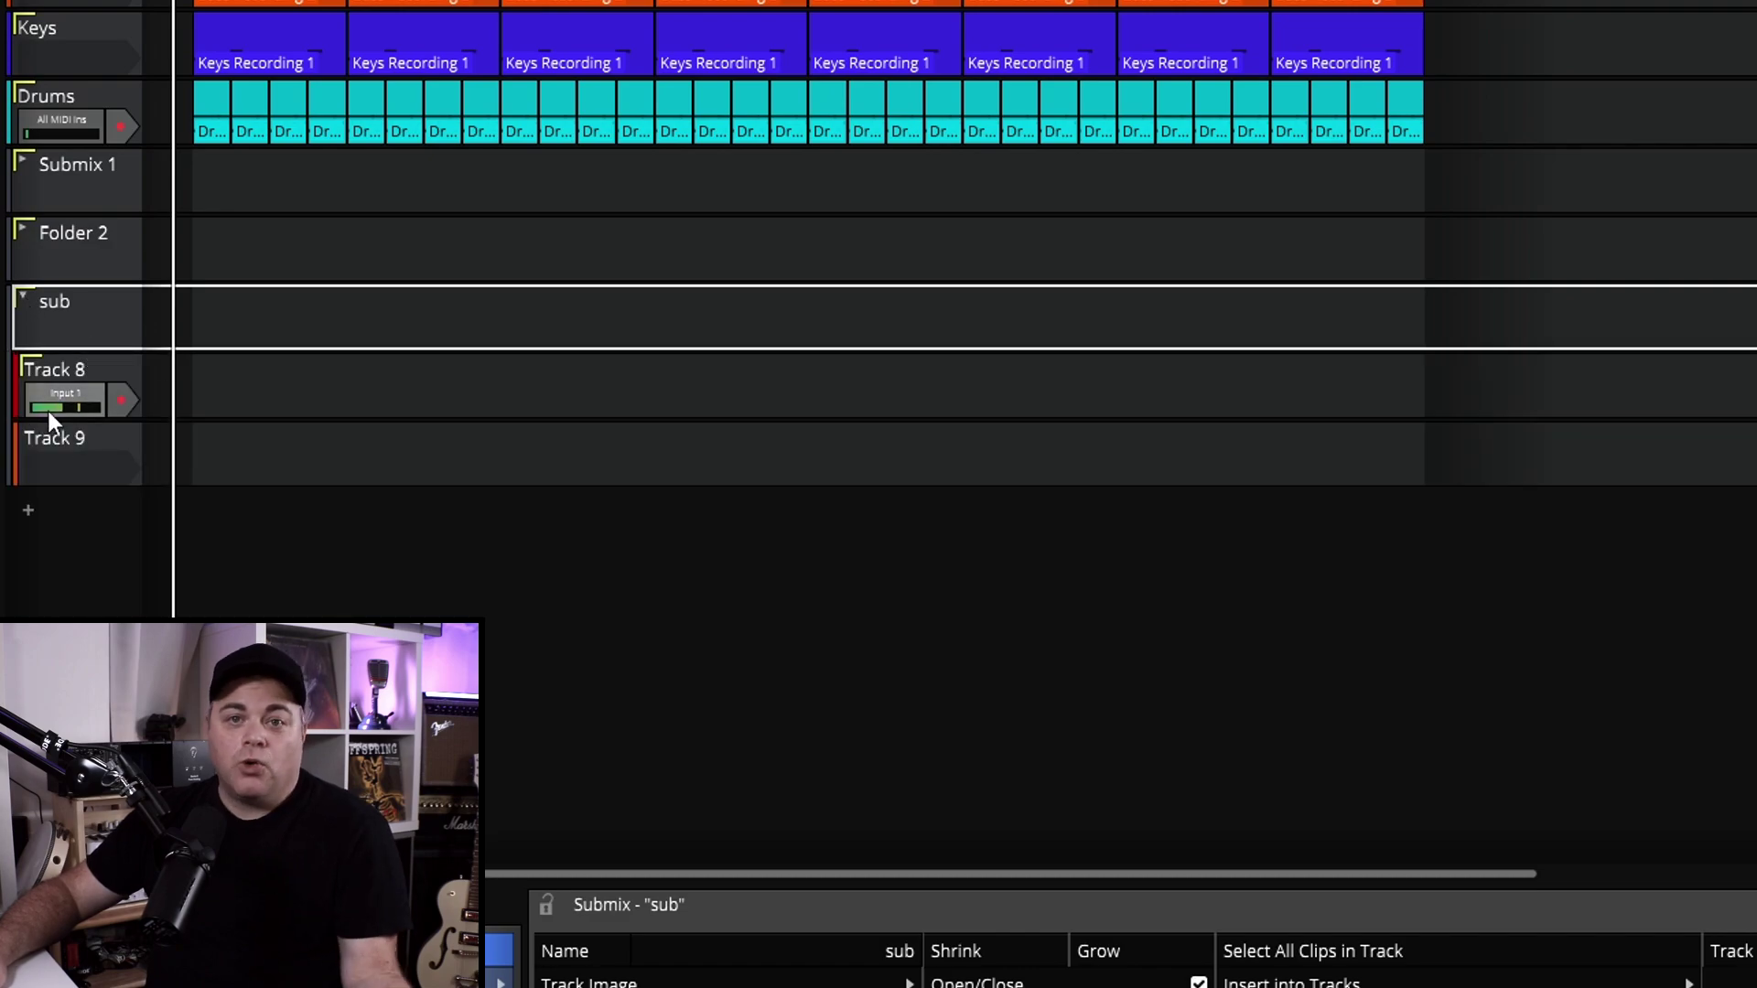
{"action": "left_click", "coordinate": [24, 296]}
{"action": "mouse_move", "coordinate": [80, 319]}
{"action": "left_mouse_down"}
{"action": "mouse_move", "coordinate": [67, 177]}
{"action": "mouse_move", "coordinate": [113, 225]}
{"action": "mouse_move", "coordinate": [117, 364]}
{"action": "left_mouse_up"}
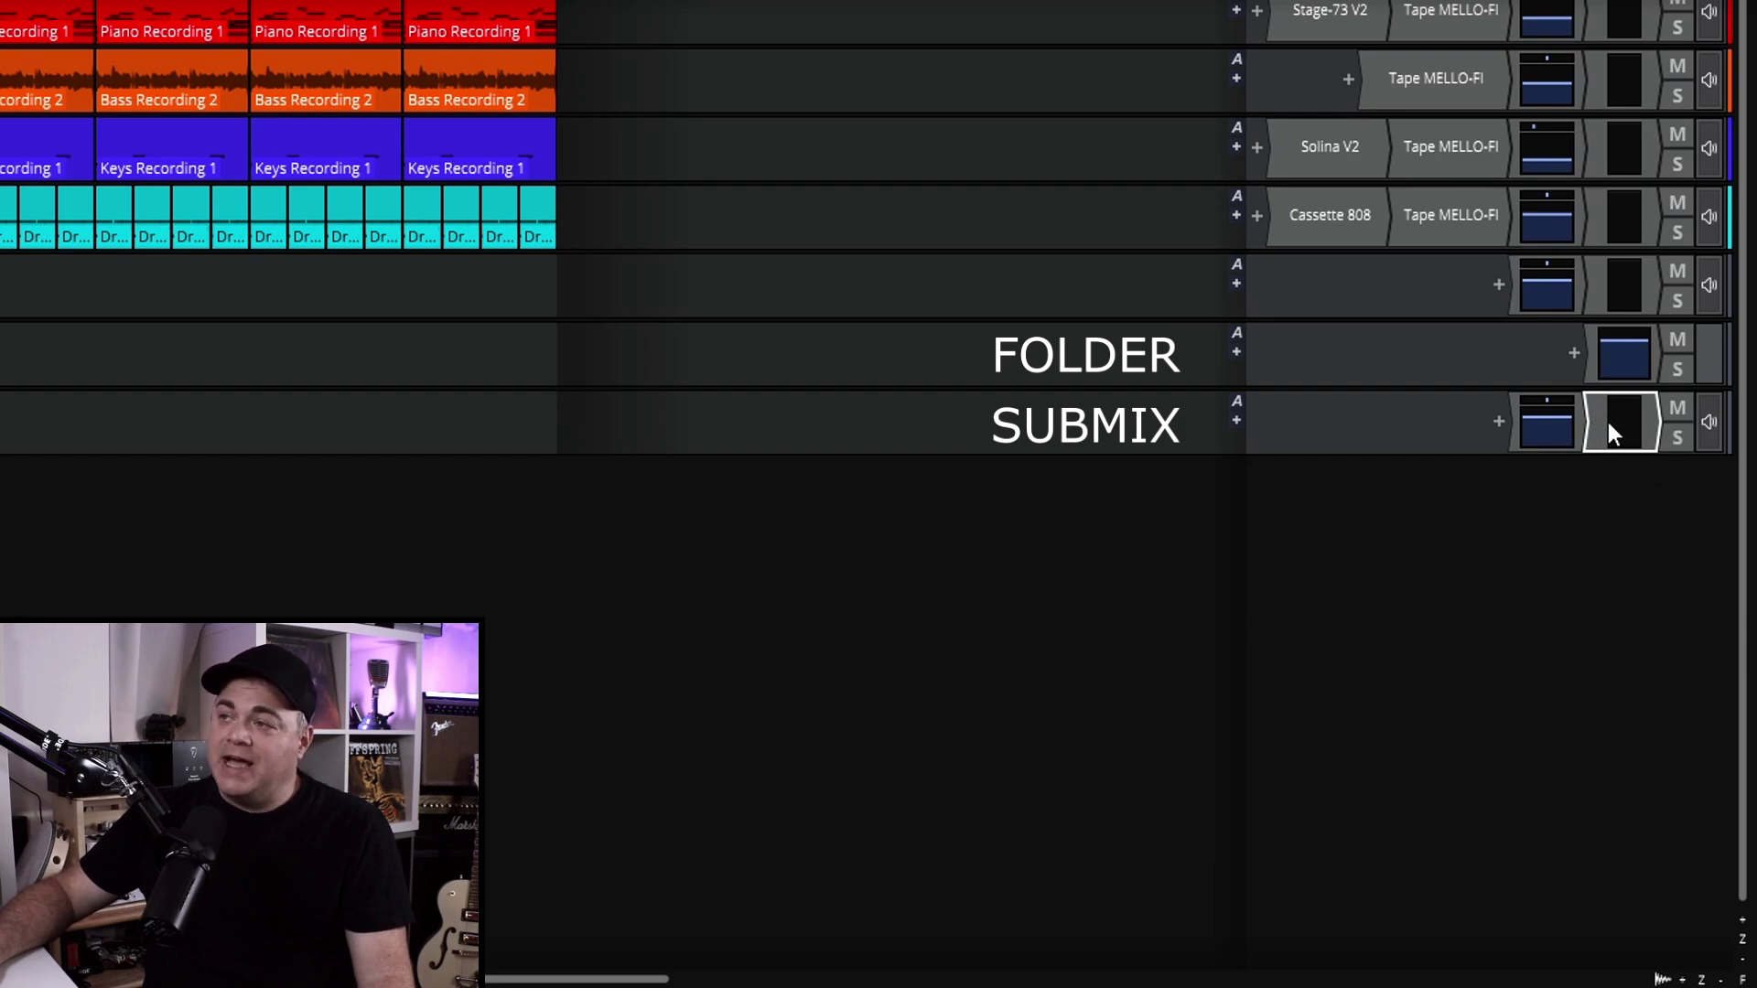
- Add two empty tracks, then insert Waveform's built-in Compressor on SUBMIX and open its controls
{"action": "key", "text": "ctrl+t"}
{"action": "key", "text": "ctrl+t"}
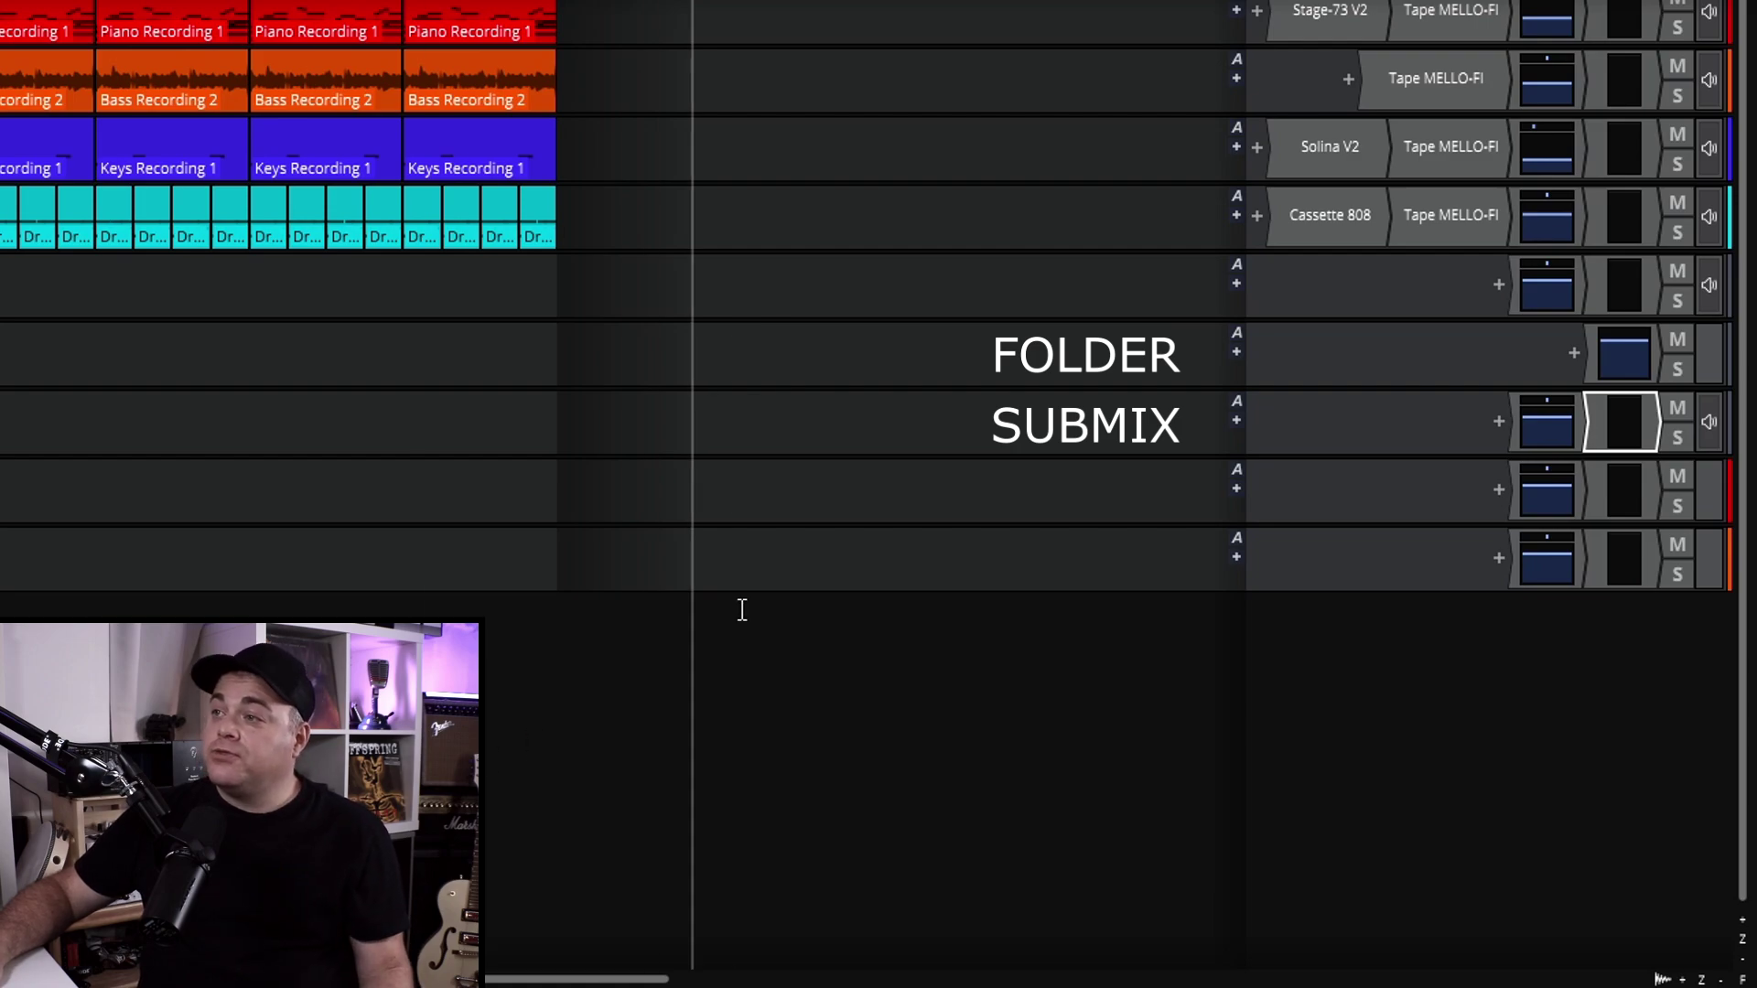
{"action": "left_click", "coordinate": [1498, 421]}
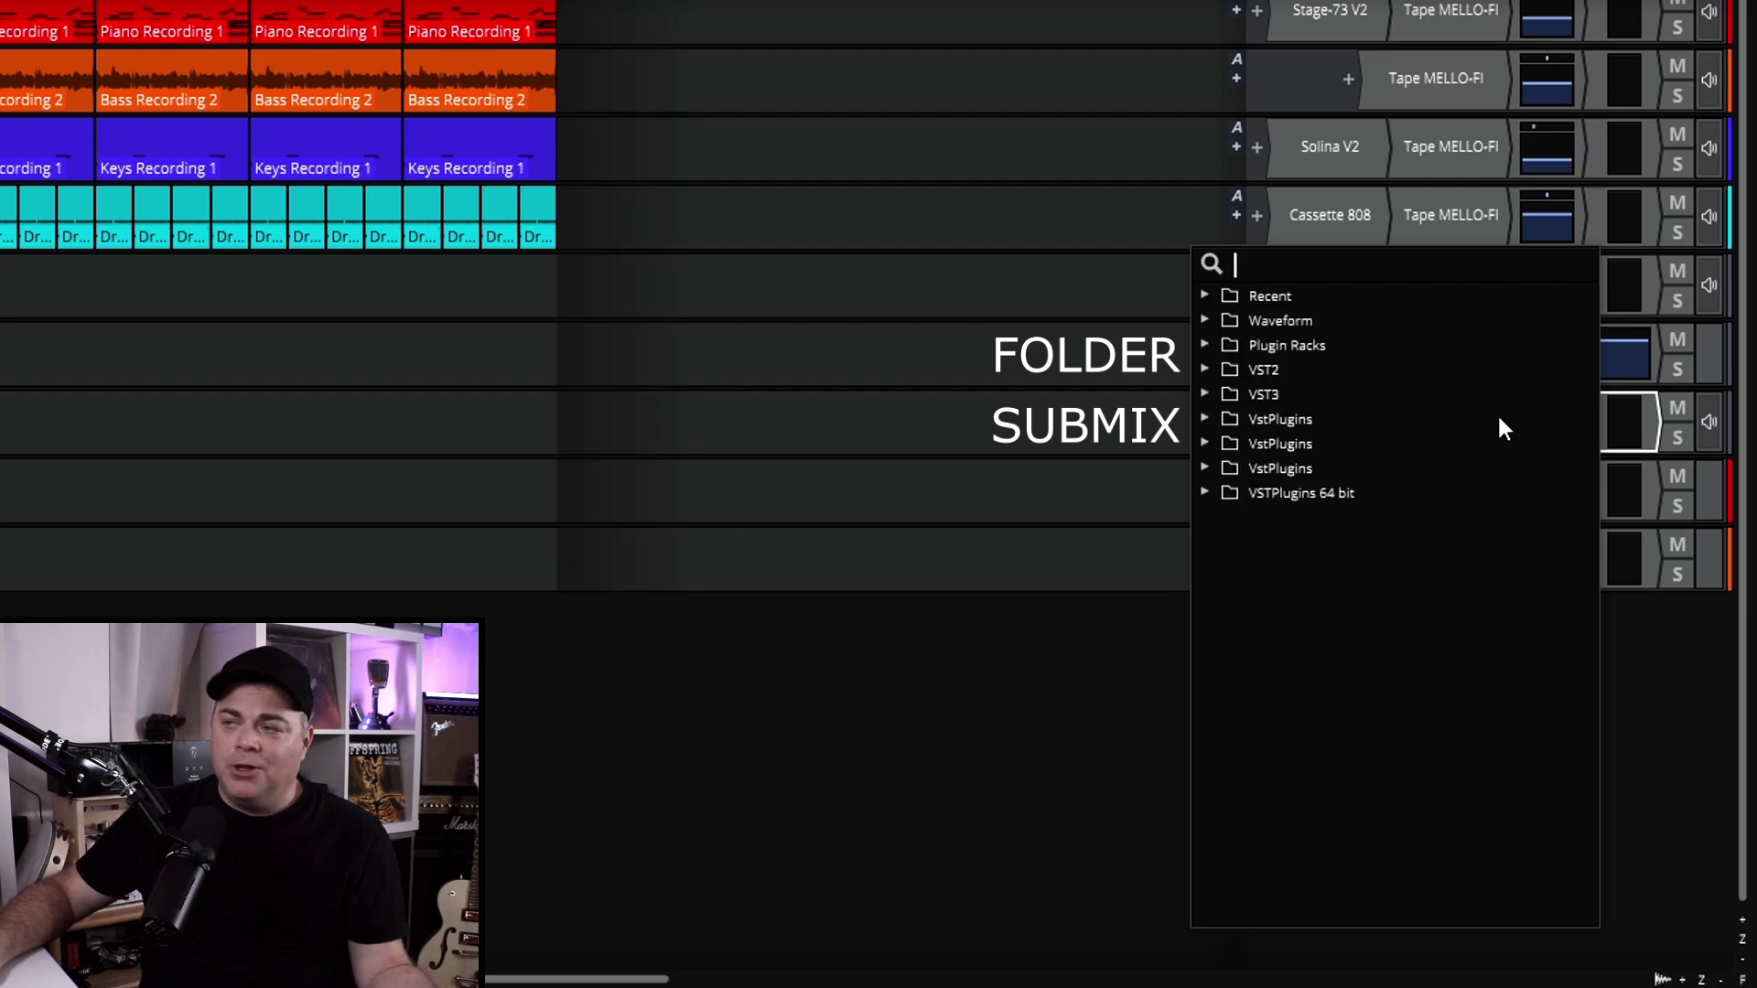
{"action": "left_click", "coordinate": [1206, 318]}
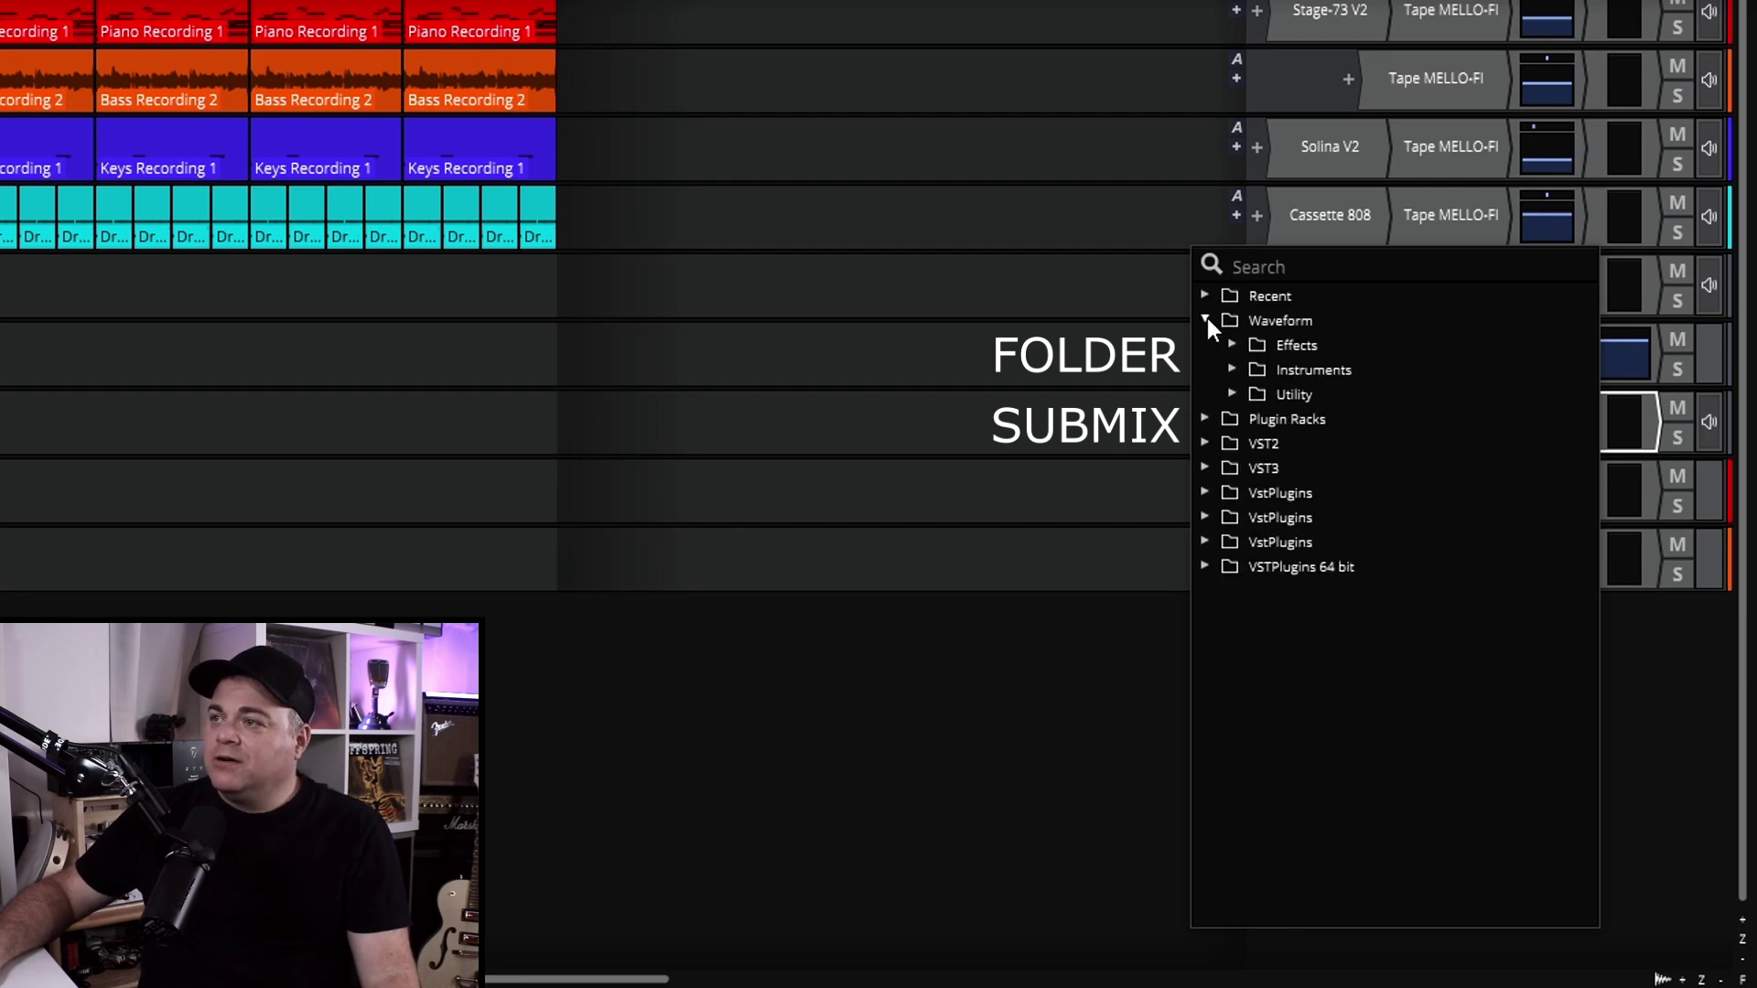
{"action": "left_click", "coordinate": [1234, 345]}
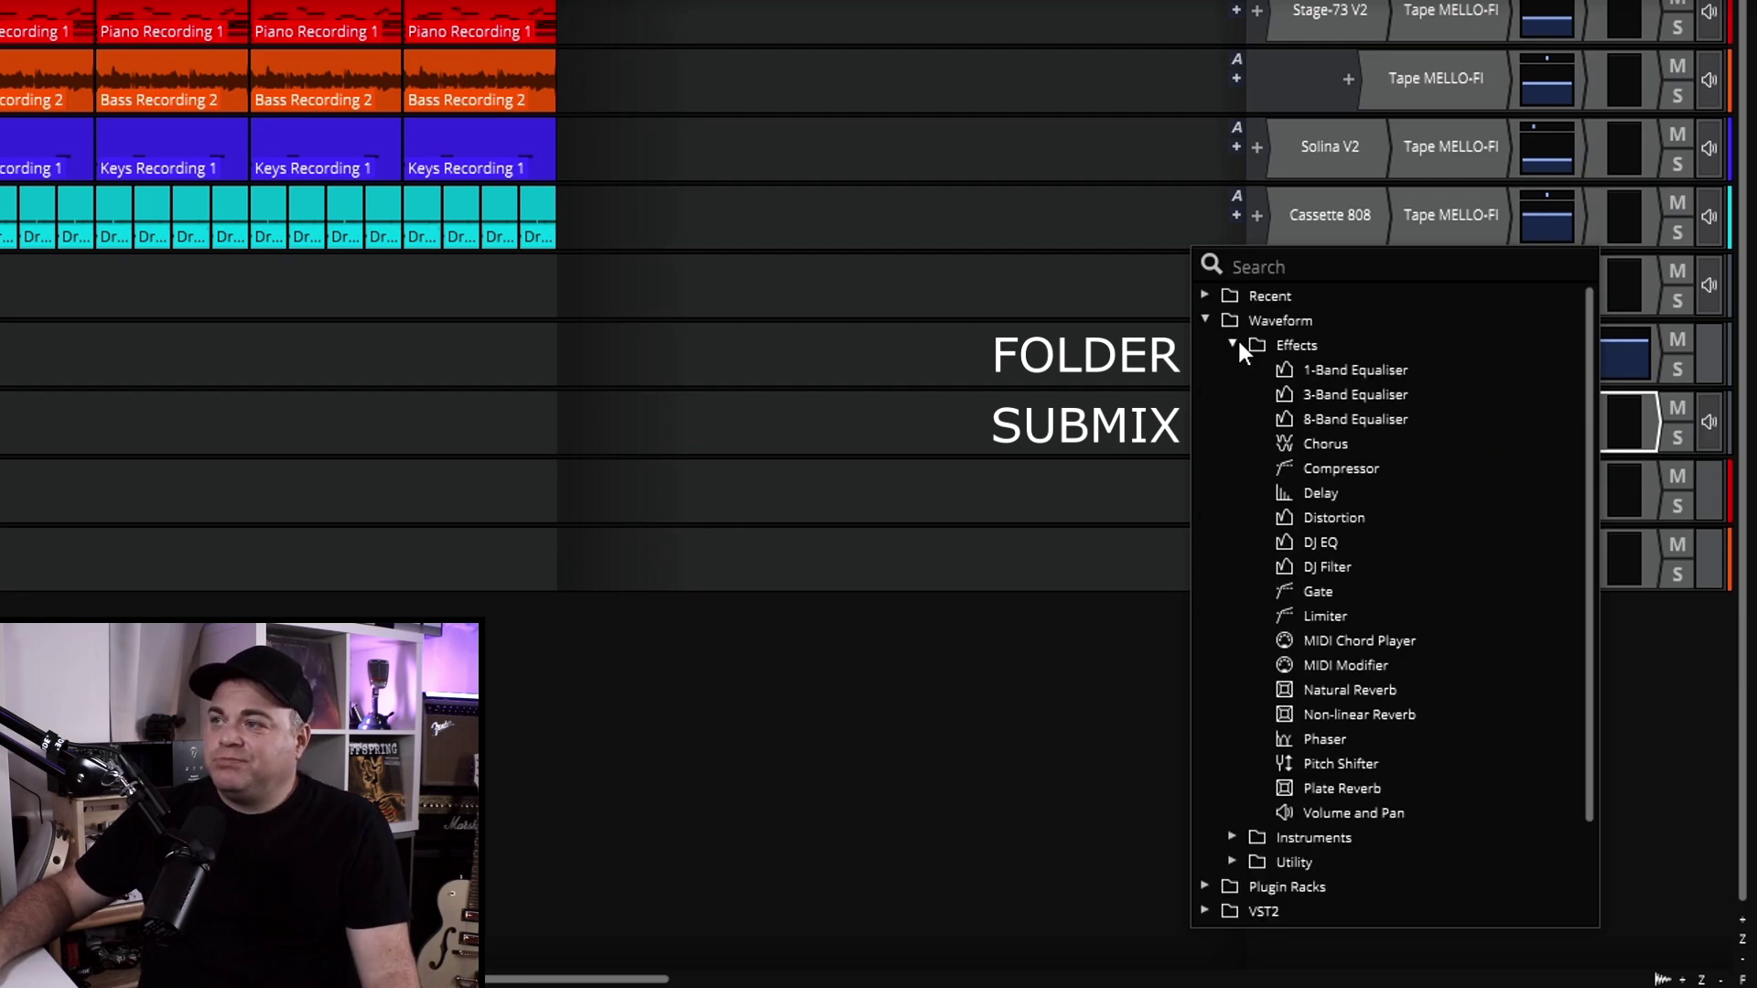
{"action": "left_click", "coordinate": [1341, 468]}
{"action": "left_click", "coordinate": [1400, 428]}
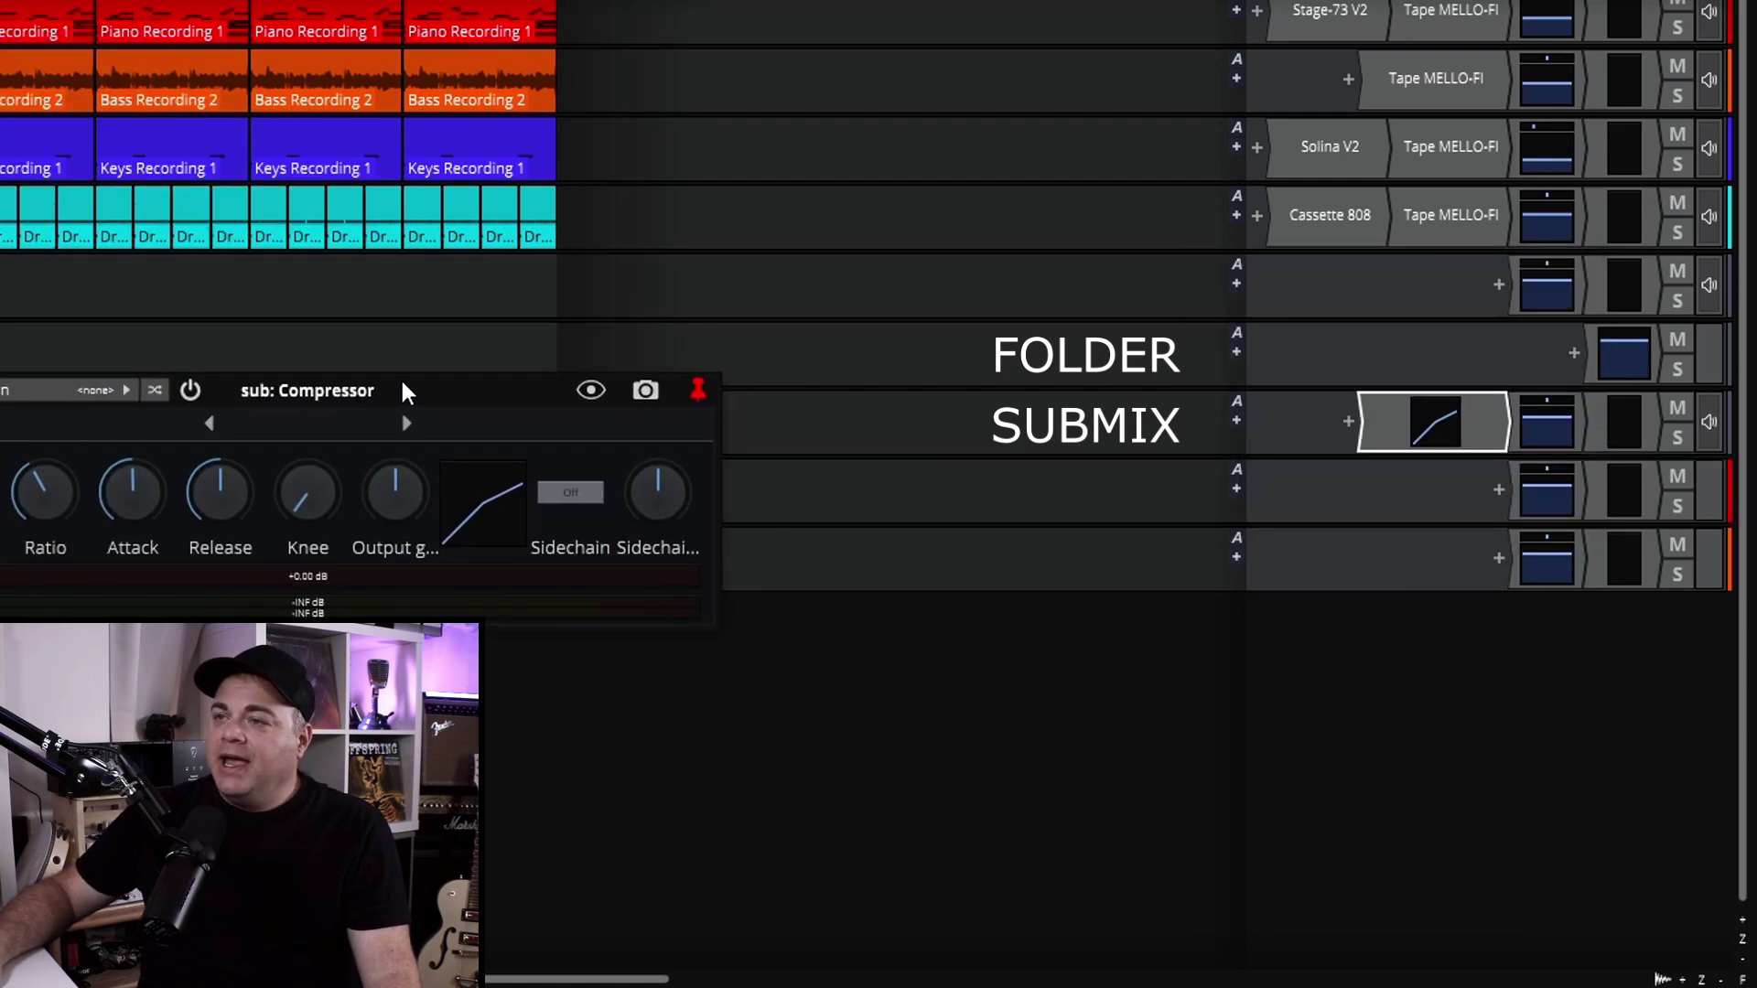
{"action": "left_click_drag", "start_coordinate": [399, 377], "coordinate": [436, 465]}
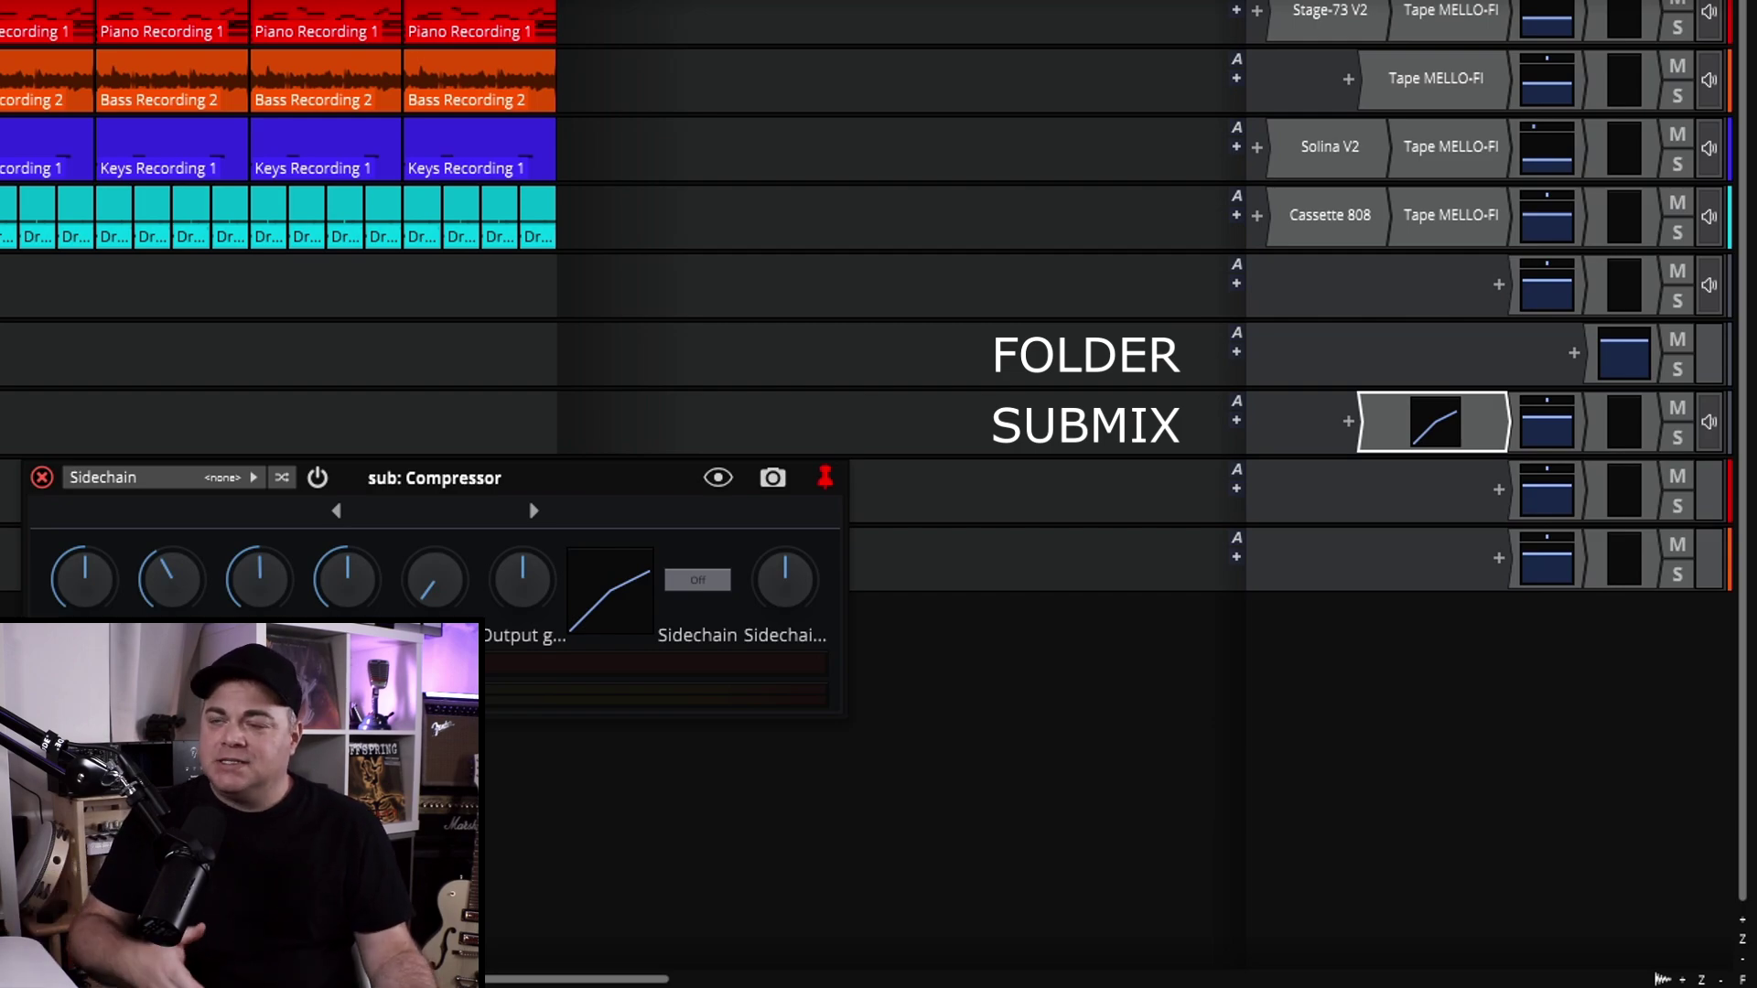
- Expand Folder 2 to reveal Tracks 6 and 7, and collapse the sub folder
{"action": "left_click", "coordinate": [599, 384]}
{"action": "left_click", "coordinate": [580, 360]}
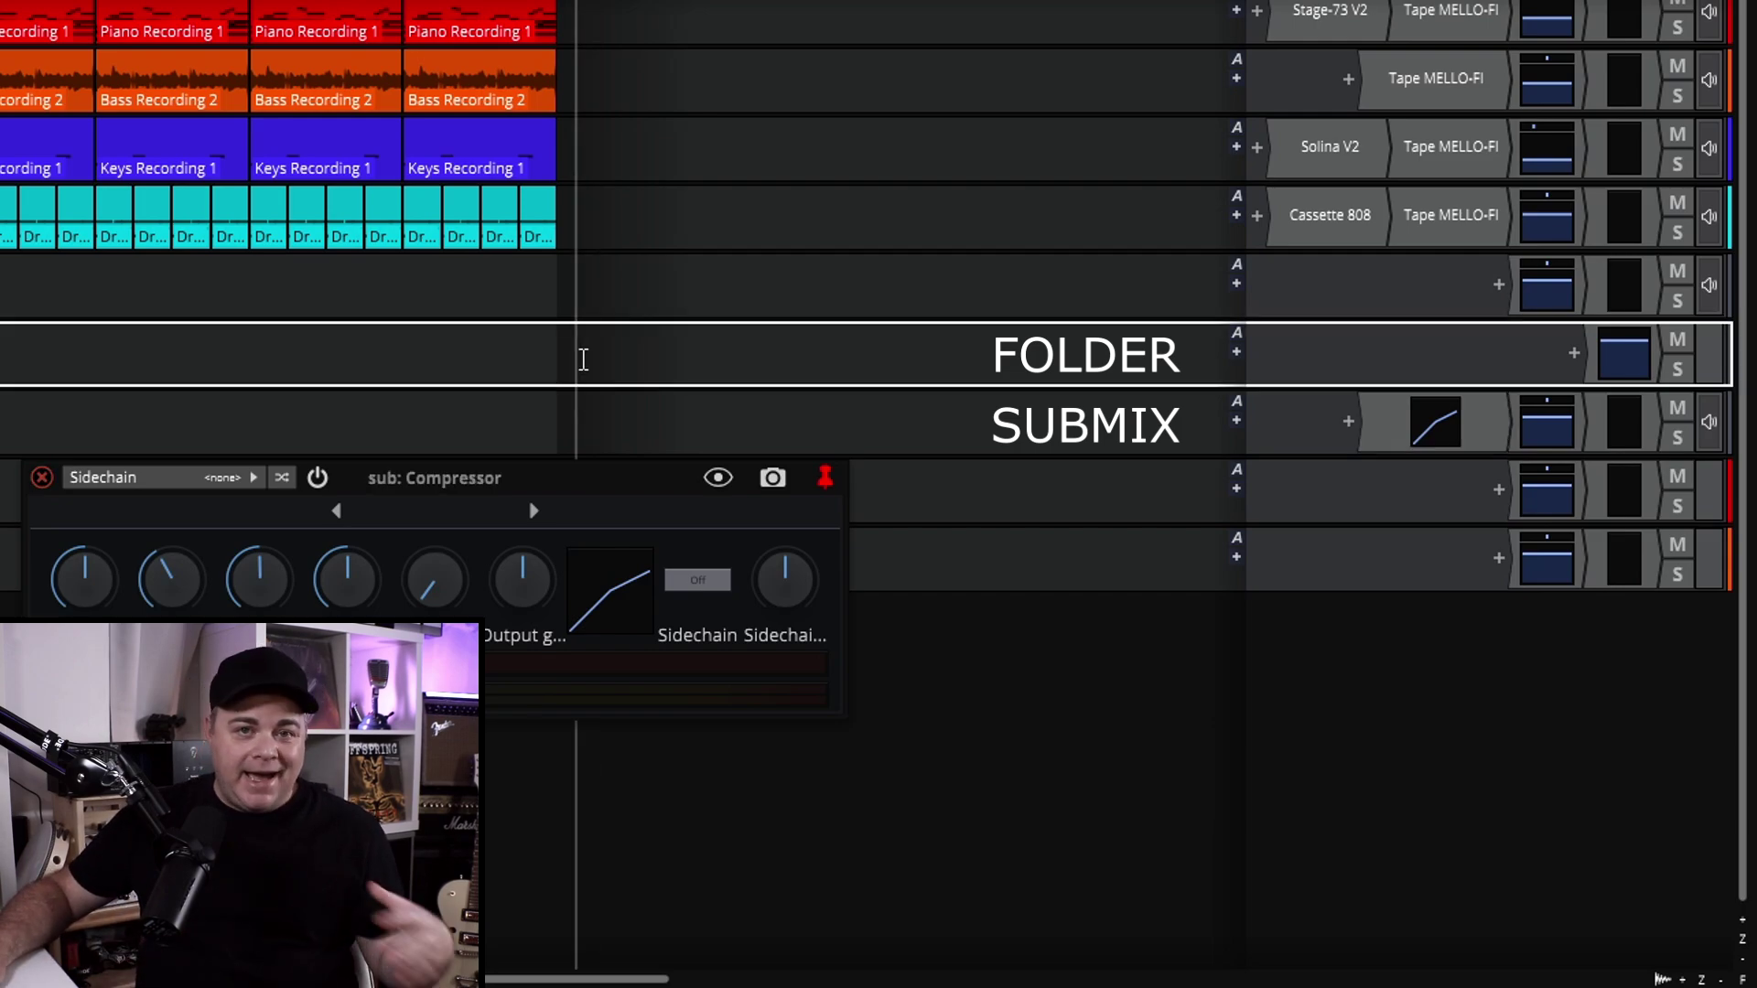
{"action": "left_click", "coordinate": [567, 375]}
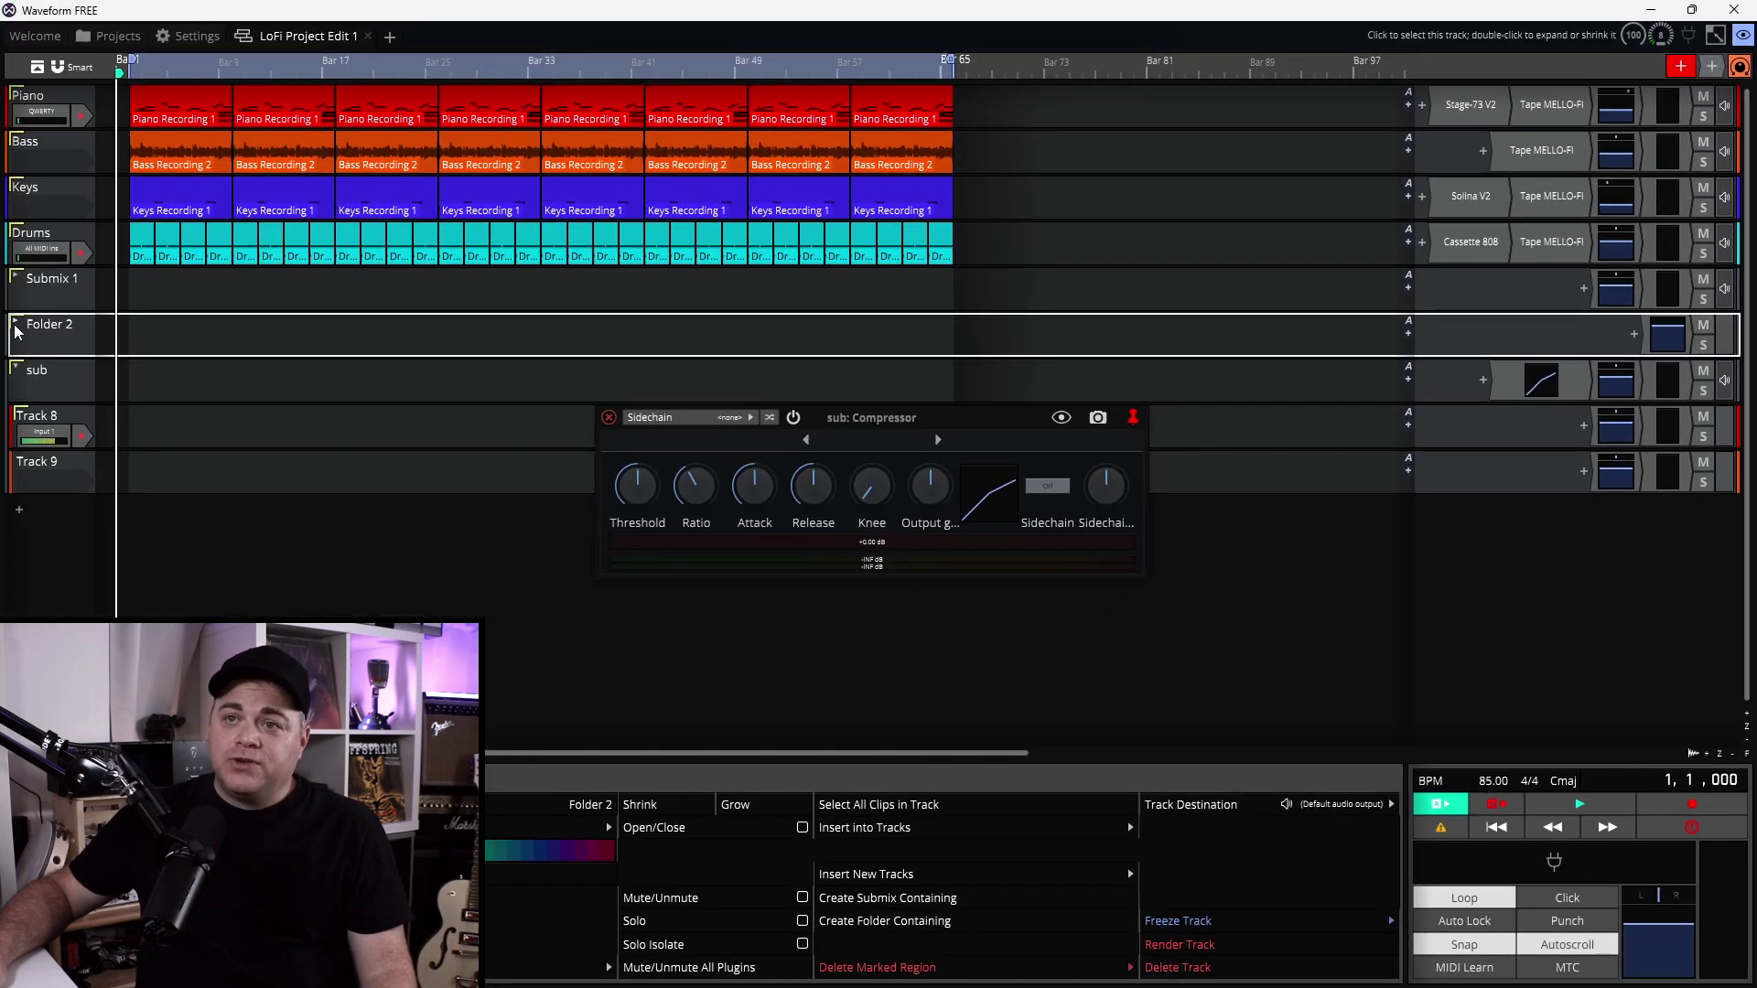
{"action": "left_click", "coordinate": [16, 327]}
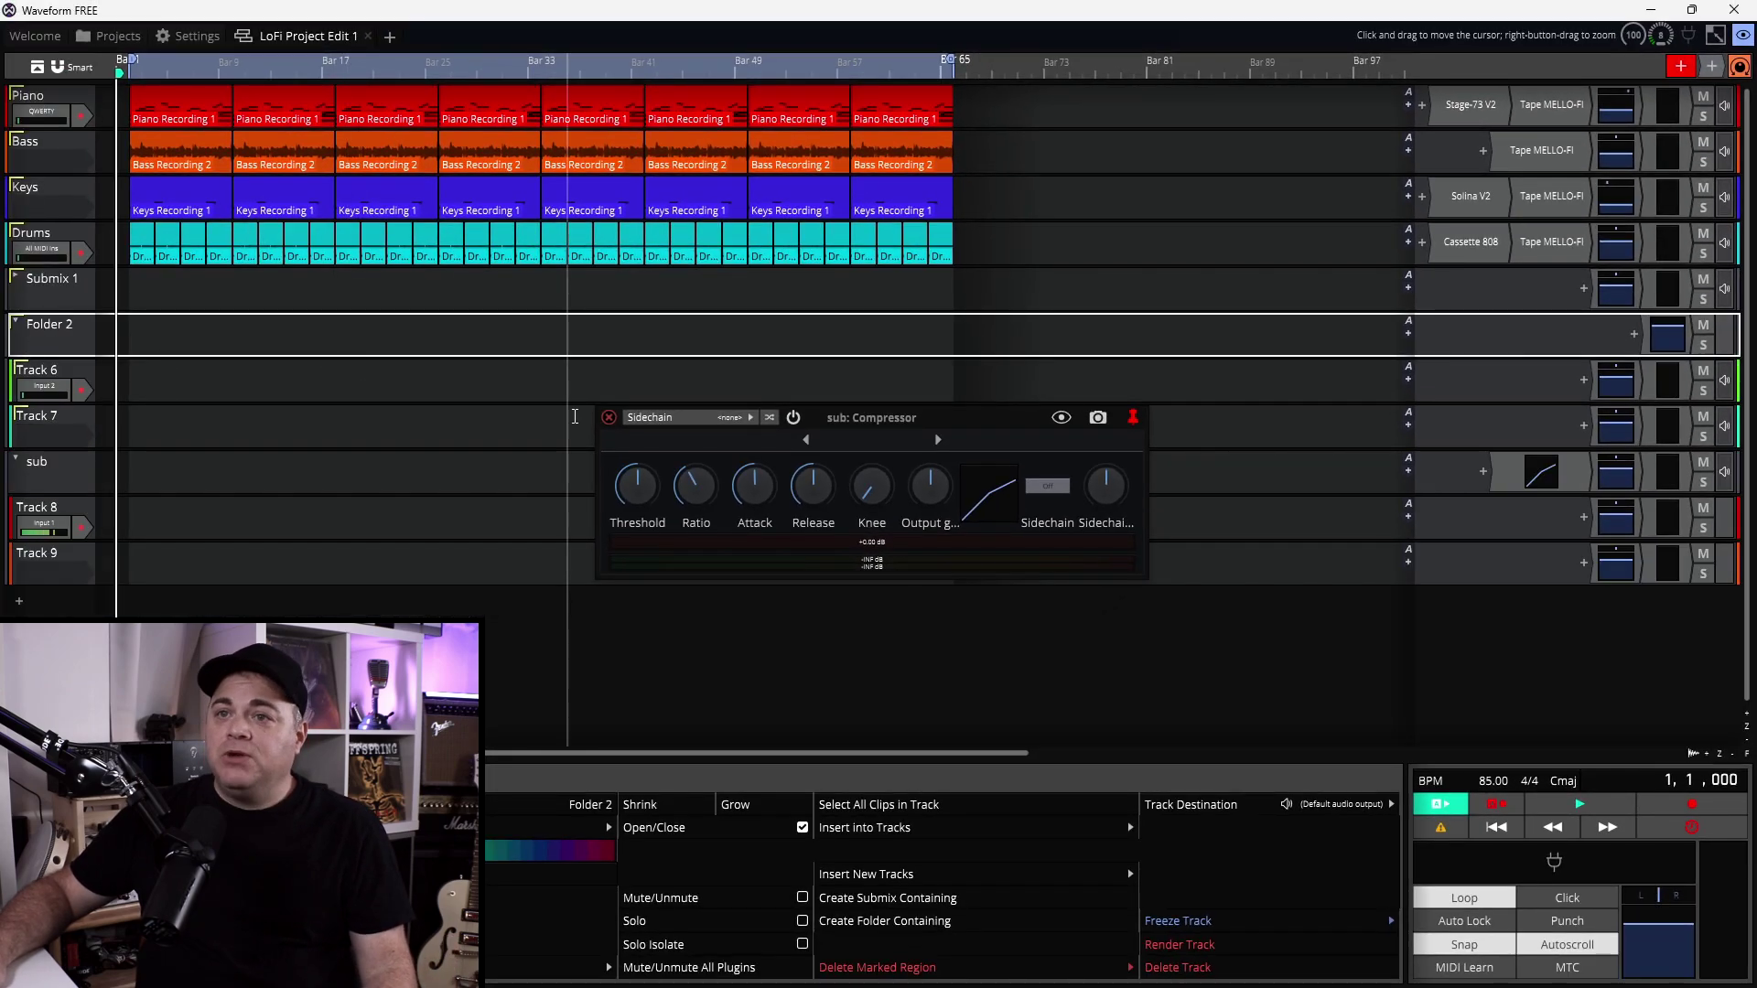
{"action": "left_click", "coordinate": [29, 466]}
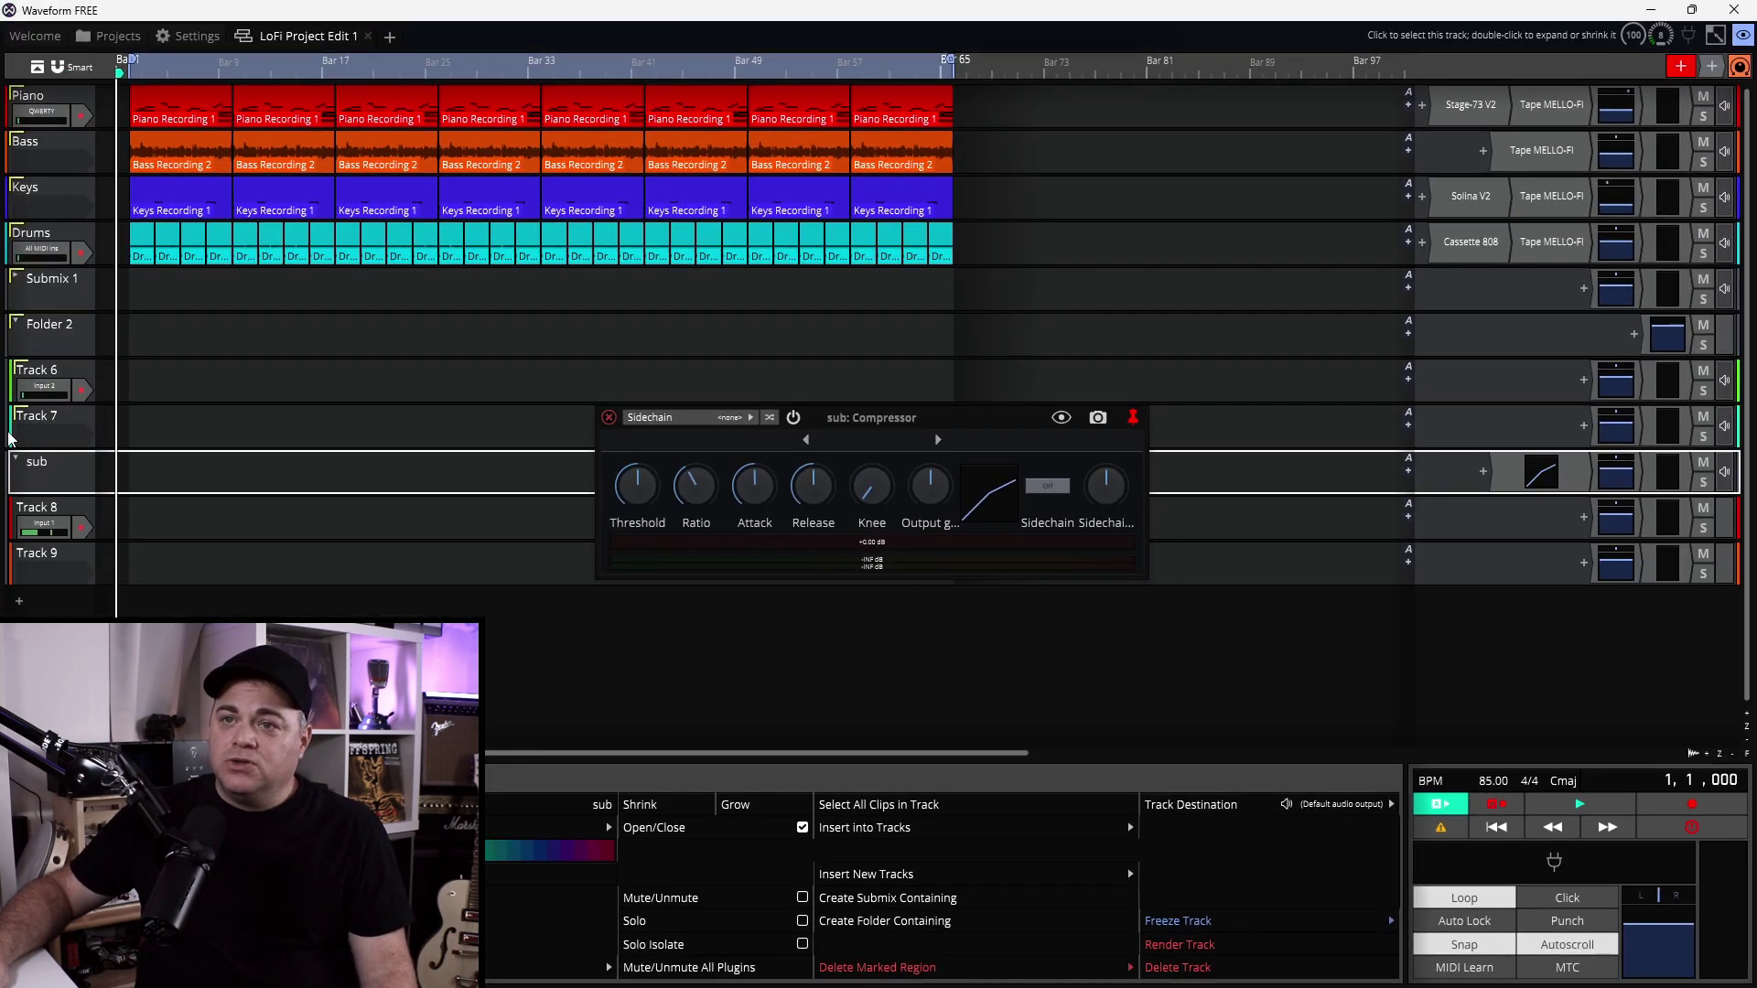
{"action": "left_click", "coordinate": [16, 462]}
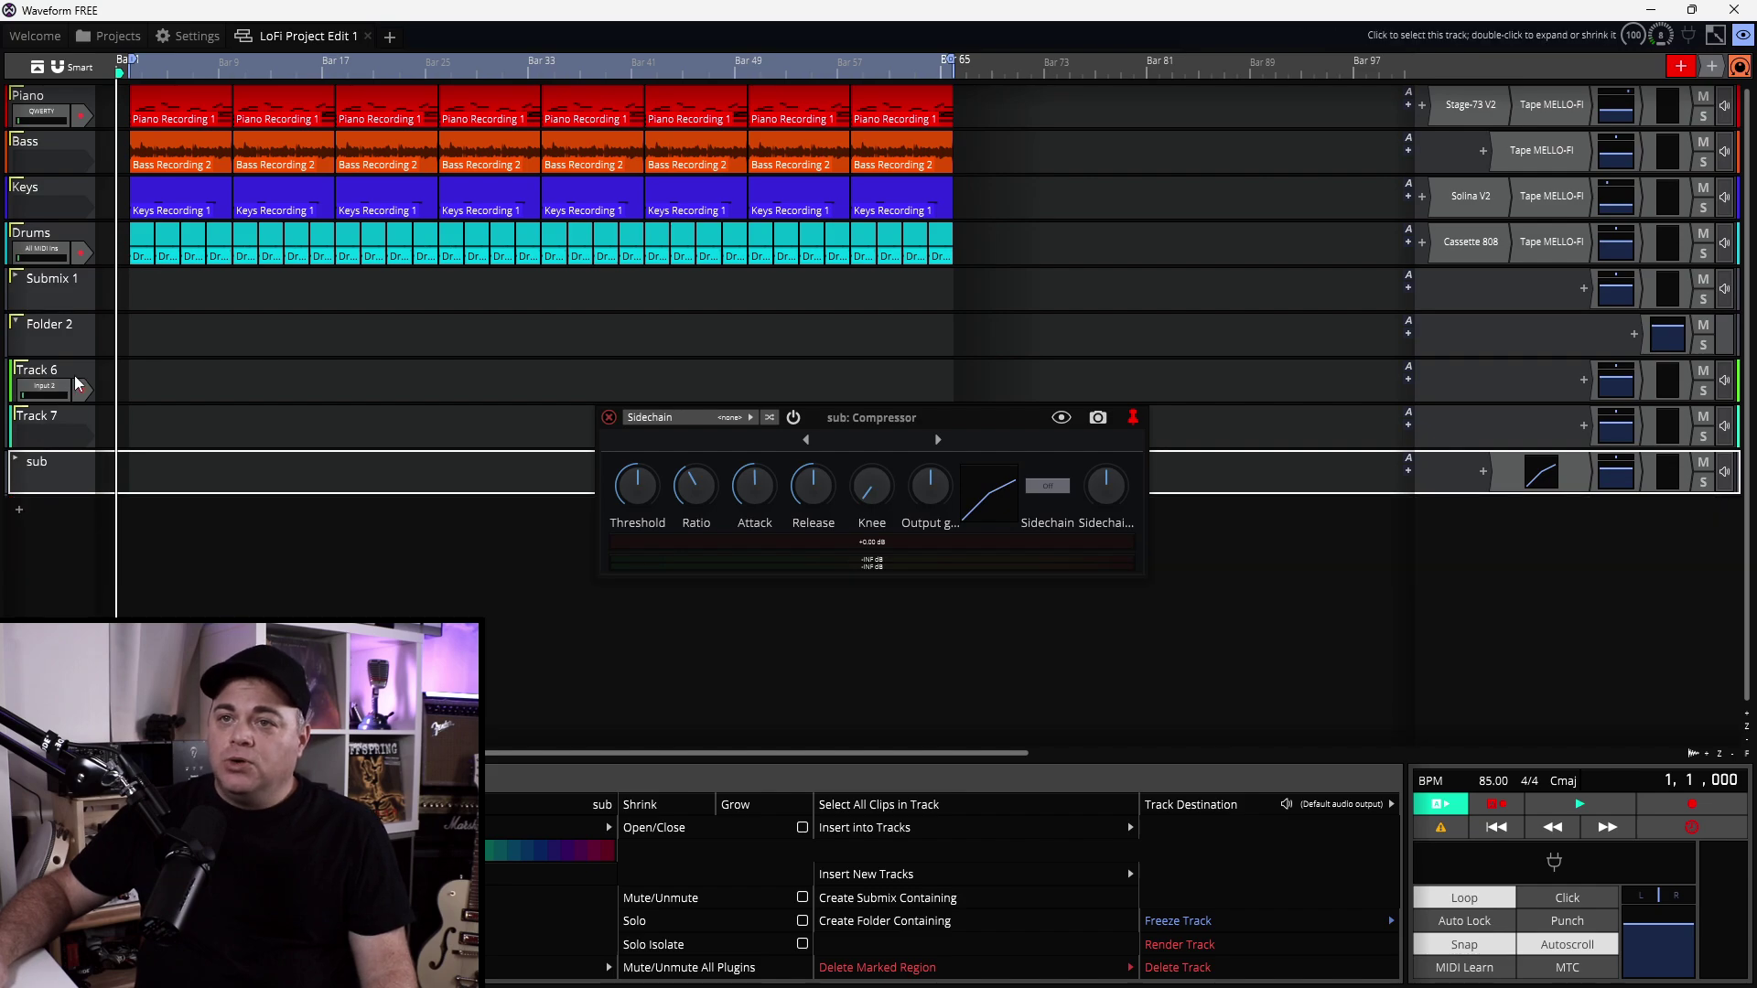
- Check Track 6's output routing without changing it, then select Track 7
{"action": "left_click", "coordinate": [1725, 380]}
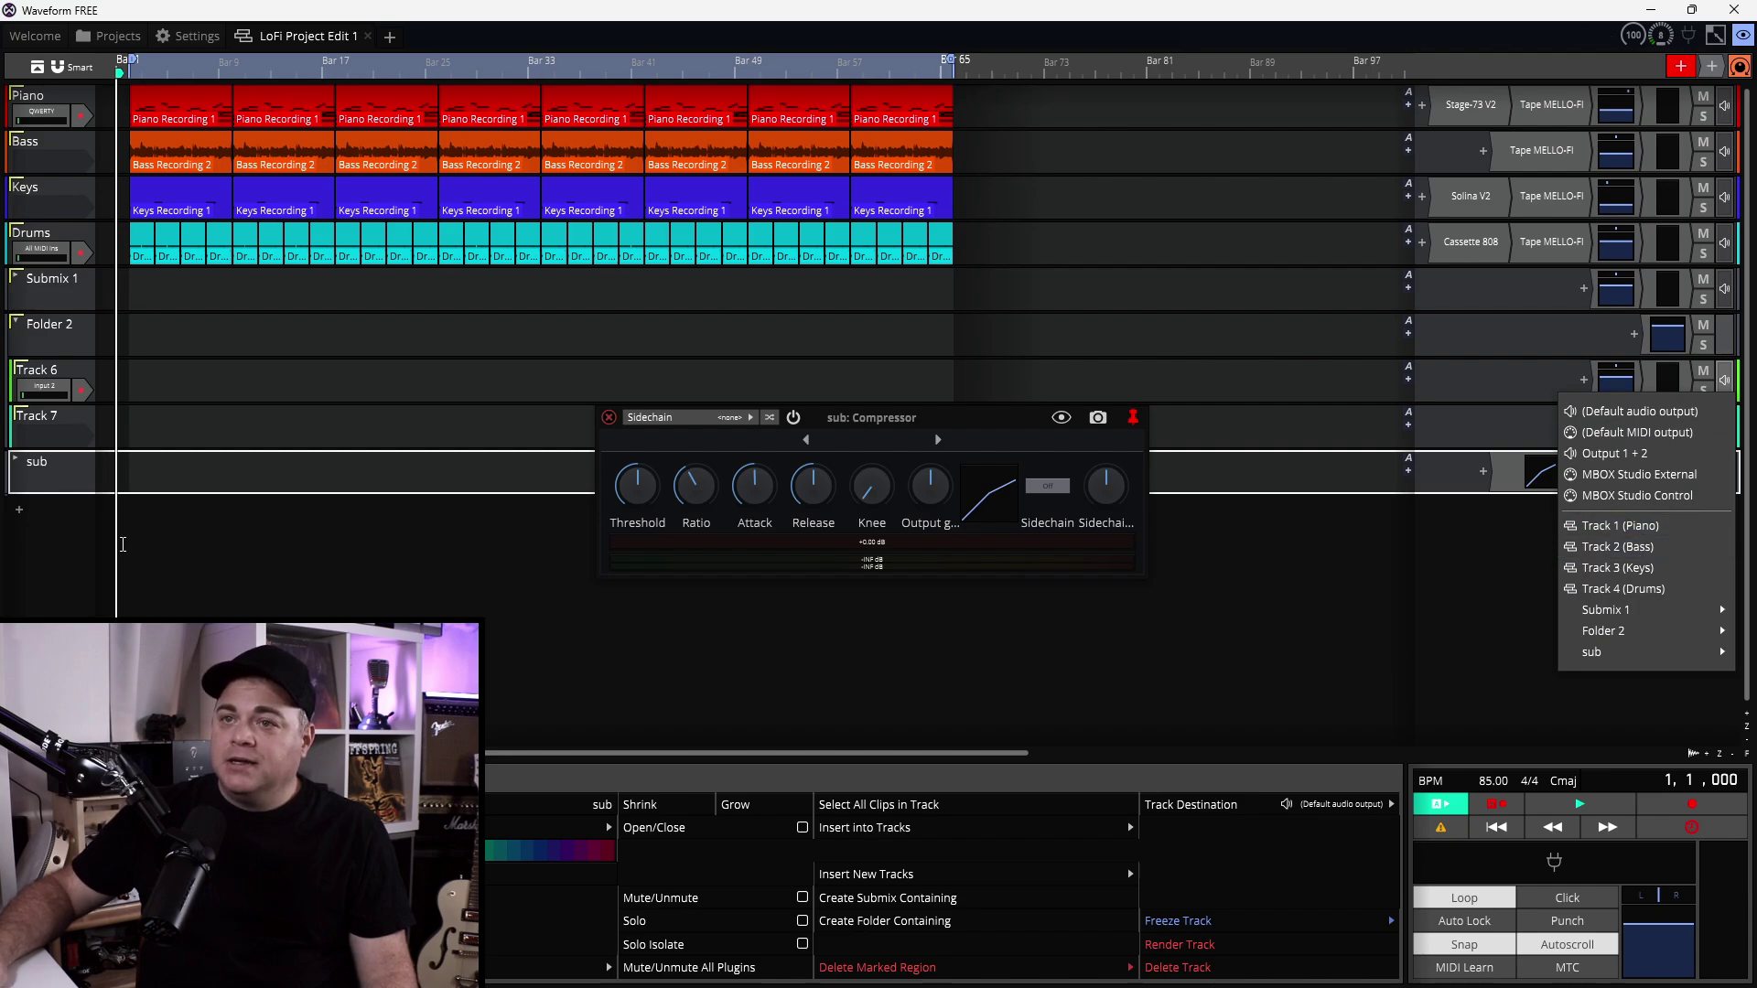
{"action": "left_click", "coordinate": [70, 586]}
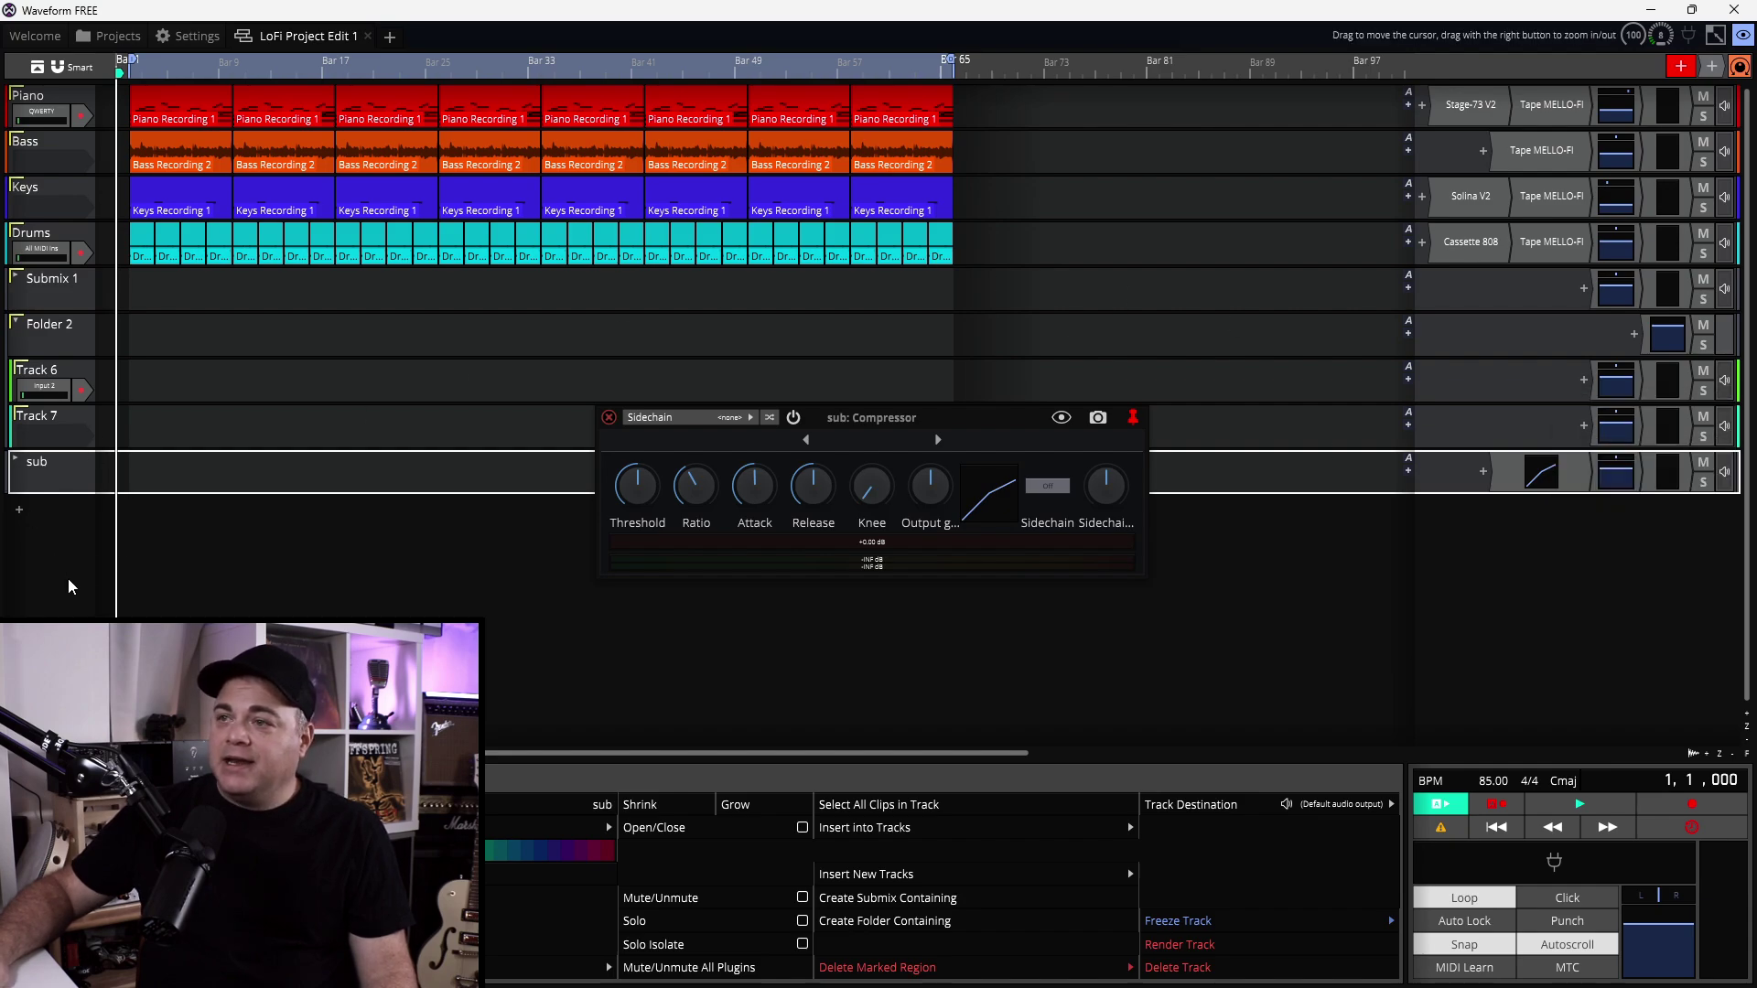
{"action": "left_click", "coordinate": [50, 425]}
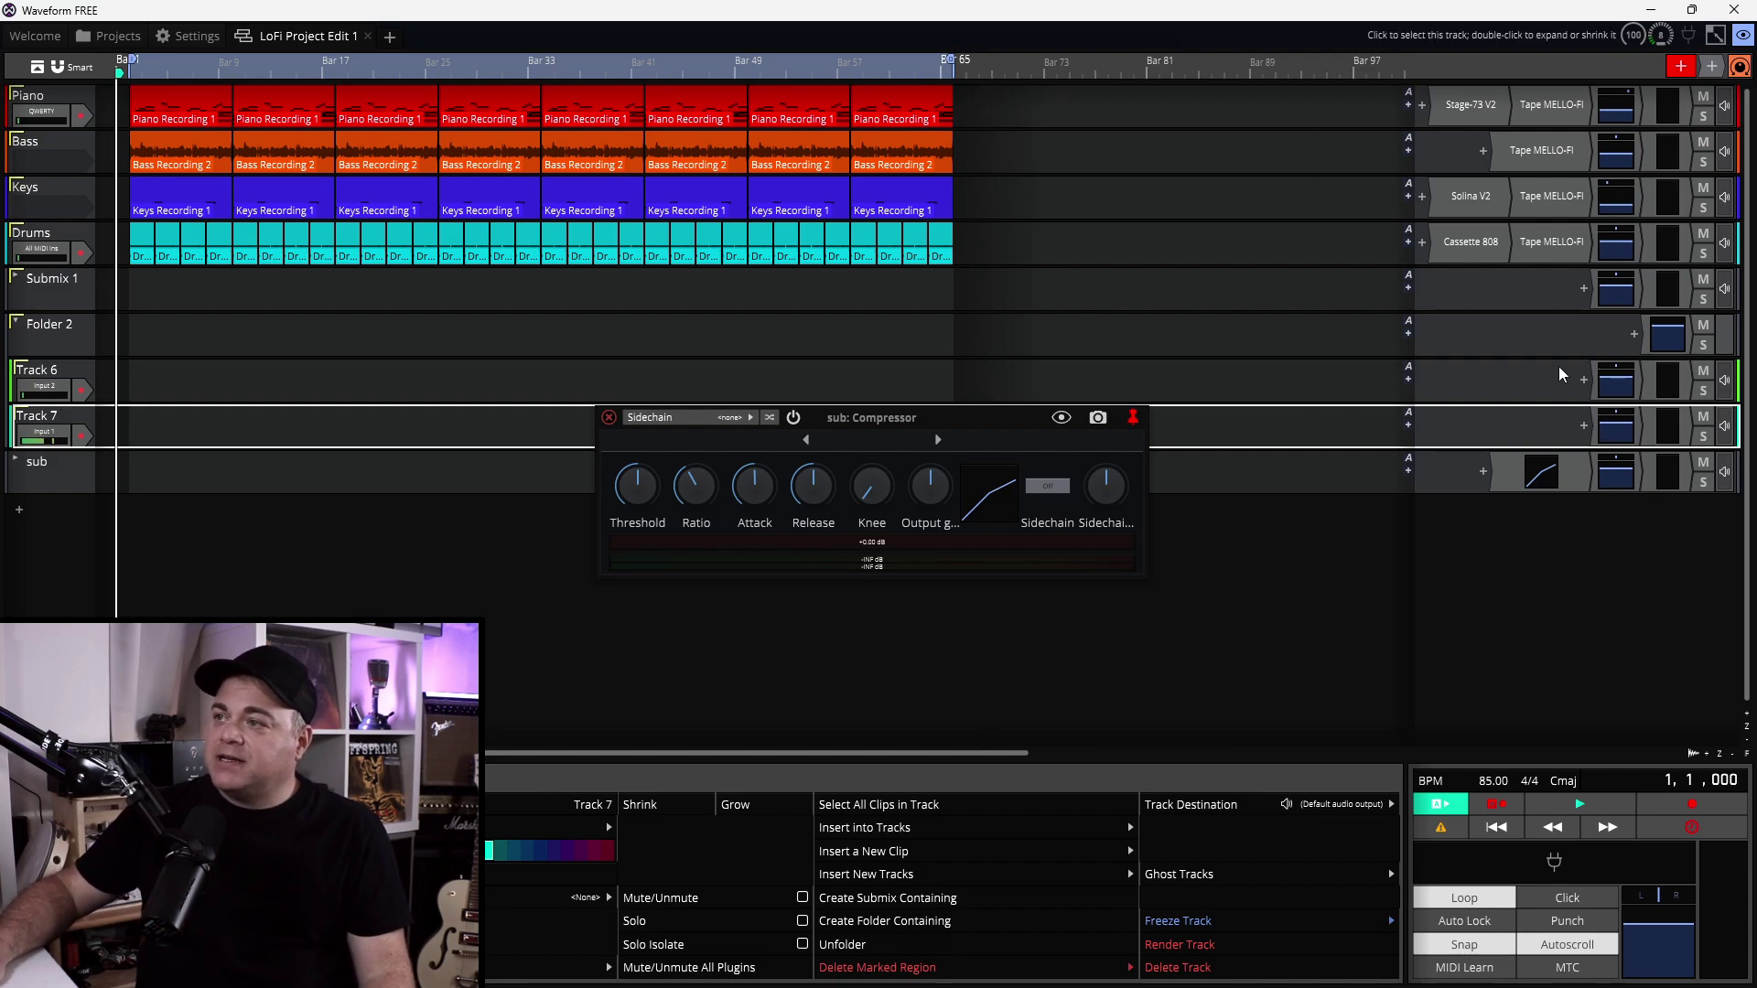
- Expand the sub folder to show Track 8 and Track 9, leave its routing unchanged, and close the Compressor
{"action": "left_click", "coordinate": [1580, 382]}
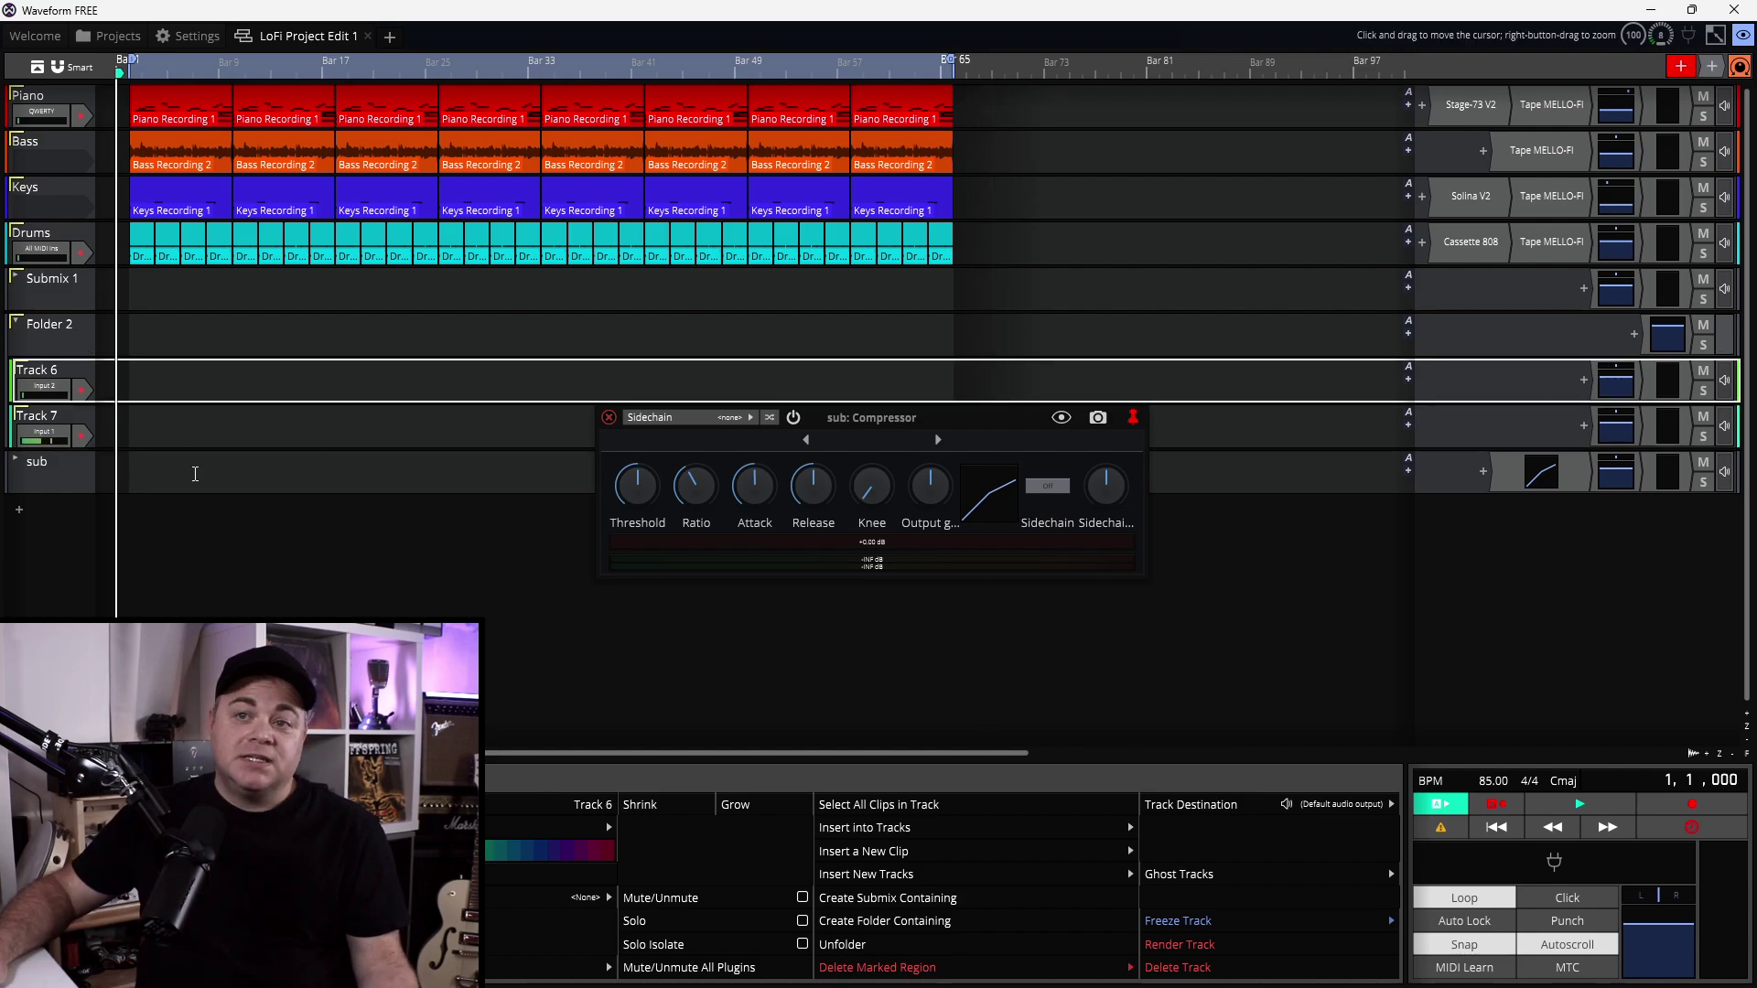
{"action": "double_click", "coordinate": [18, 508]}
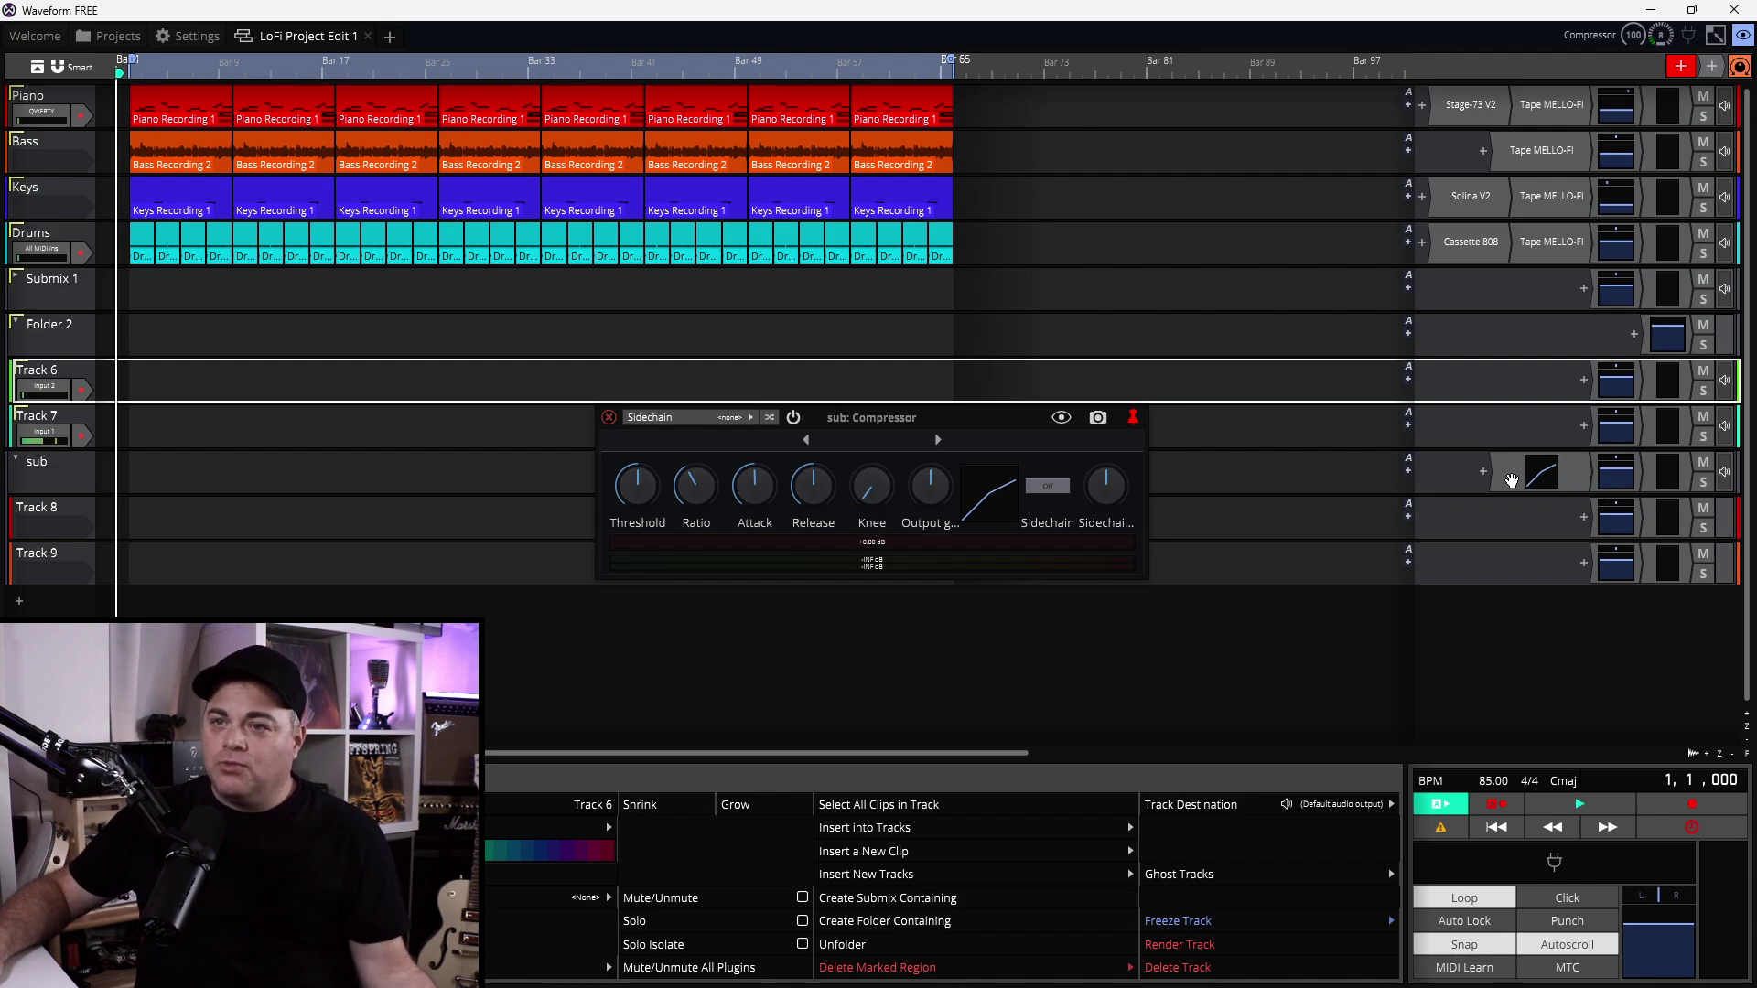
{"action": "left_click", "coordinate": [1593, 465]}
{"action": "left_click", "coordinate": [1725, 471]}
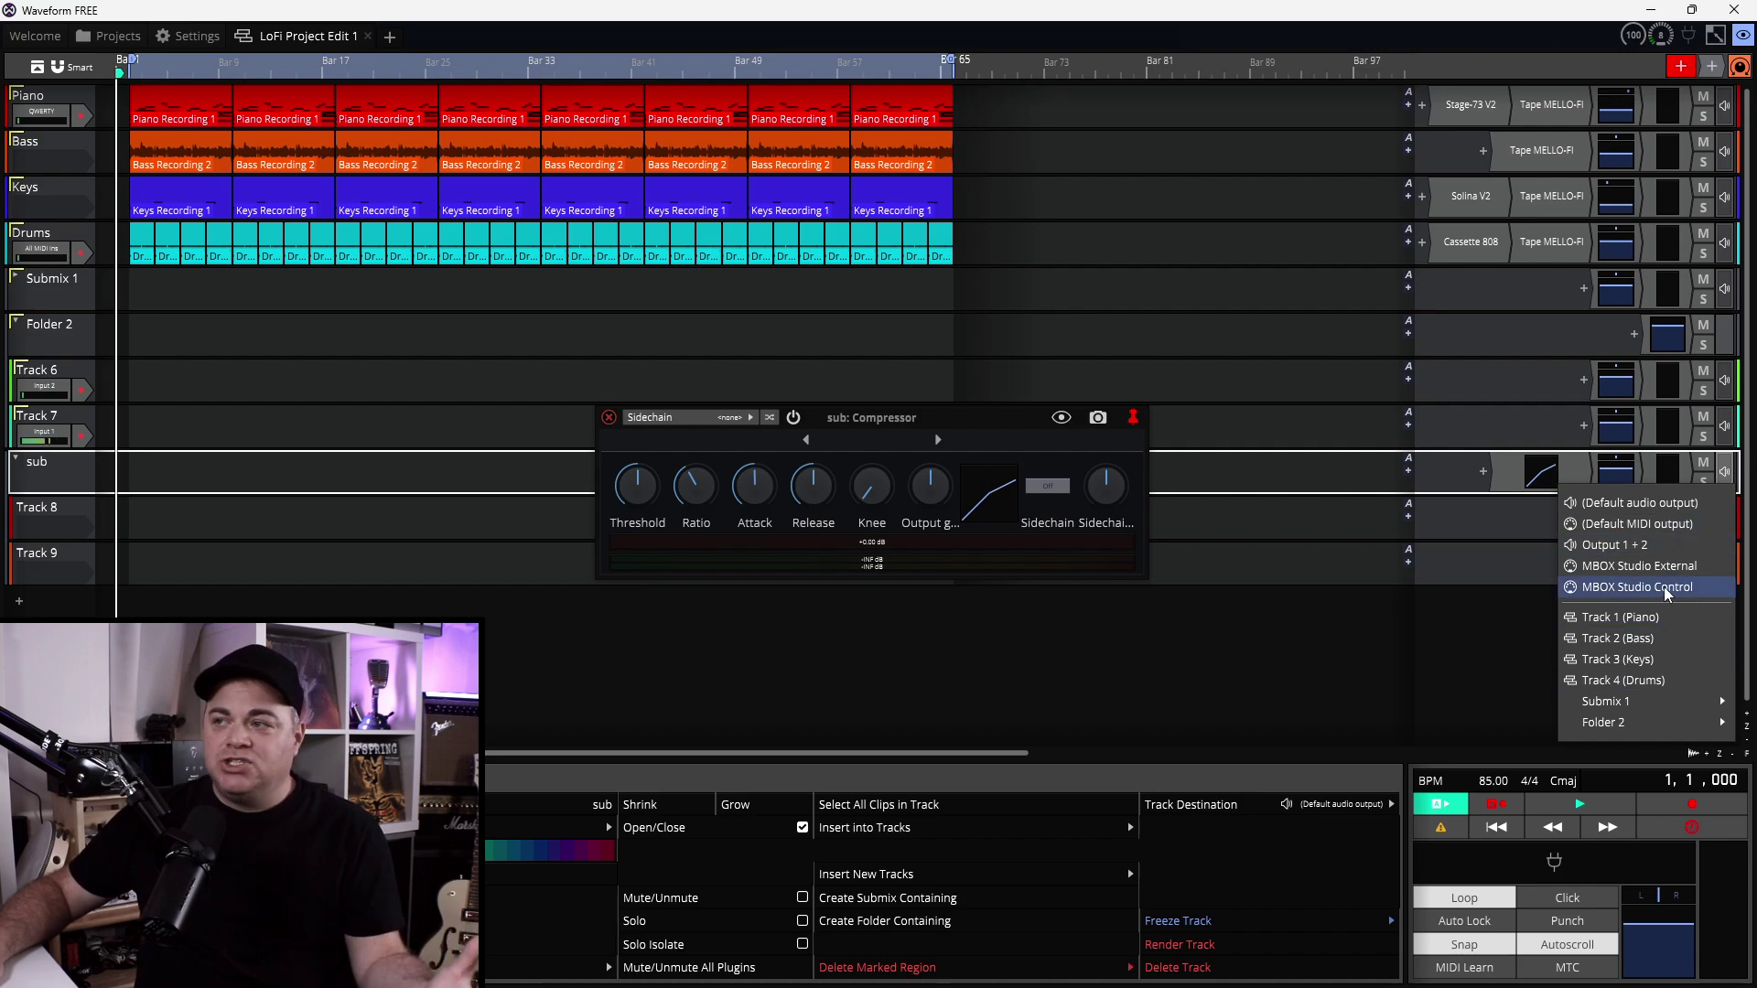
{"action": "left_click", "coordinate": [1294, 17]}
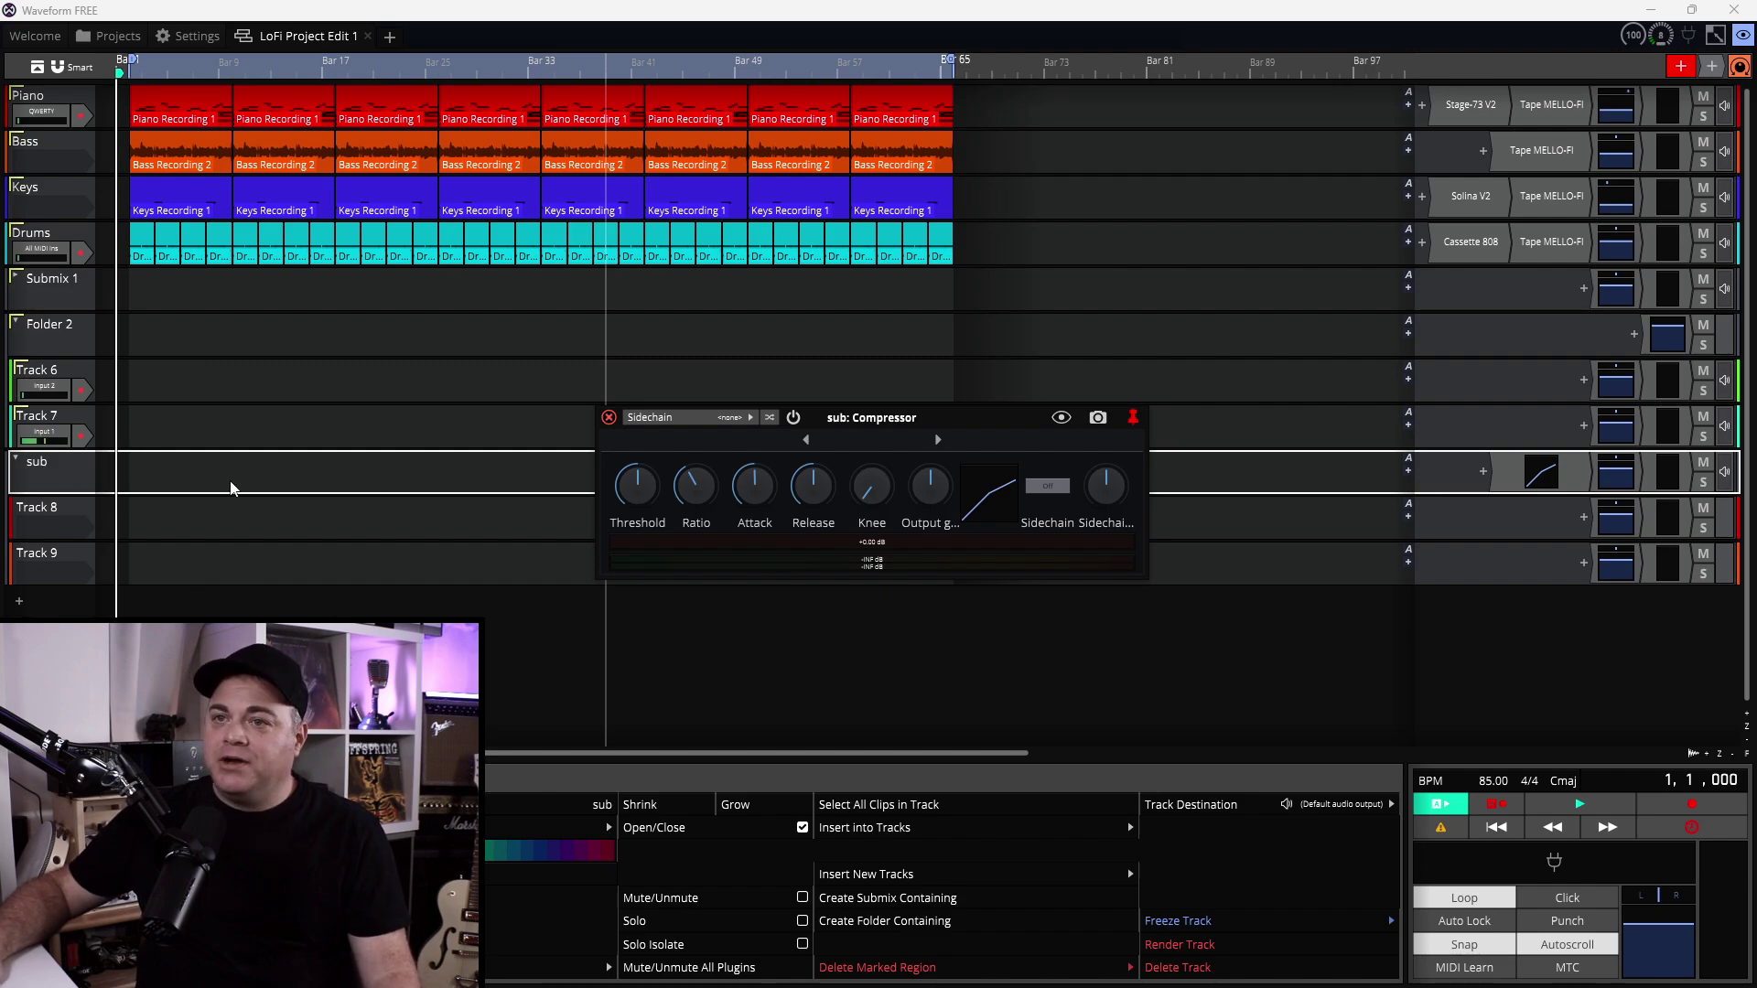
{"action": "left_click", "coordinate": [1380, 428]}
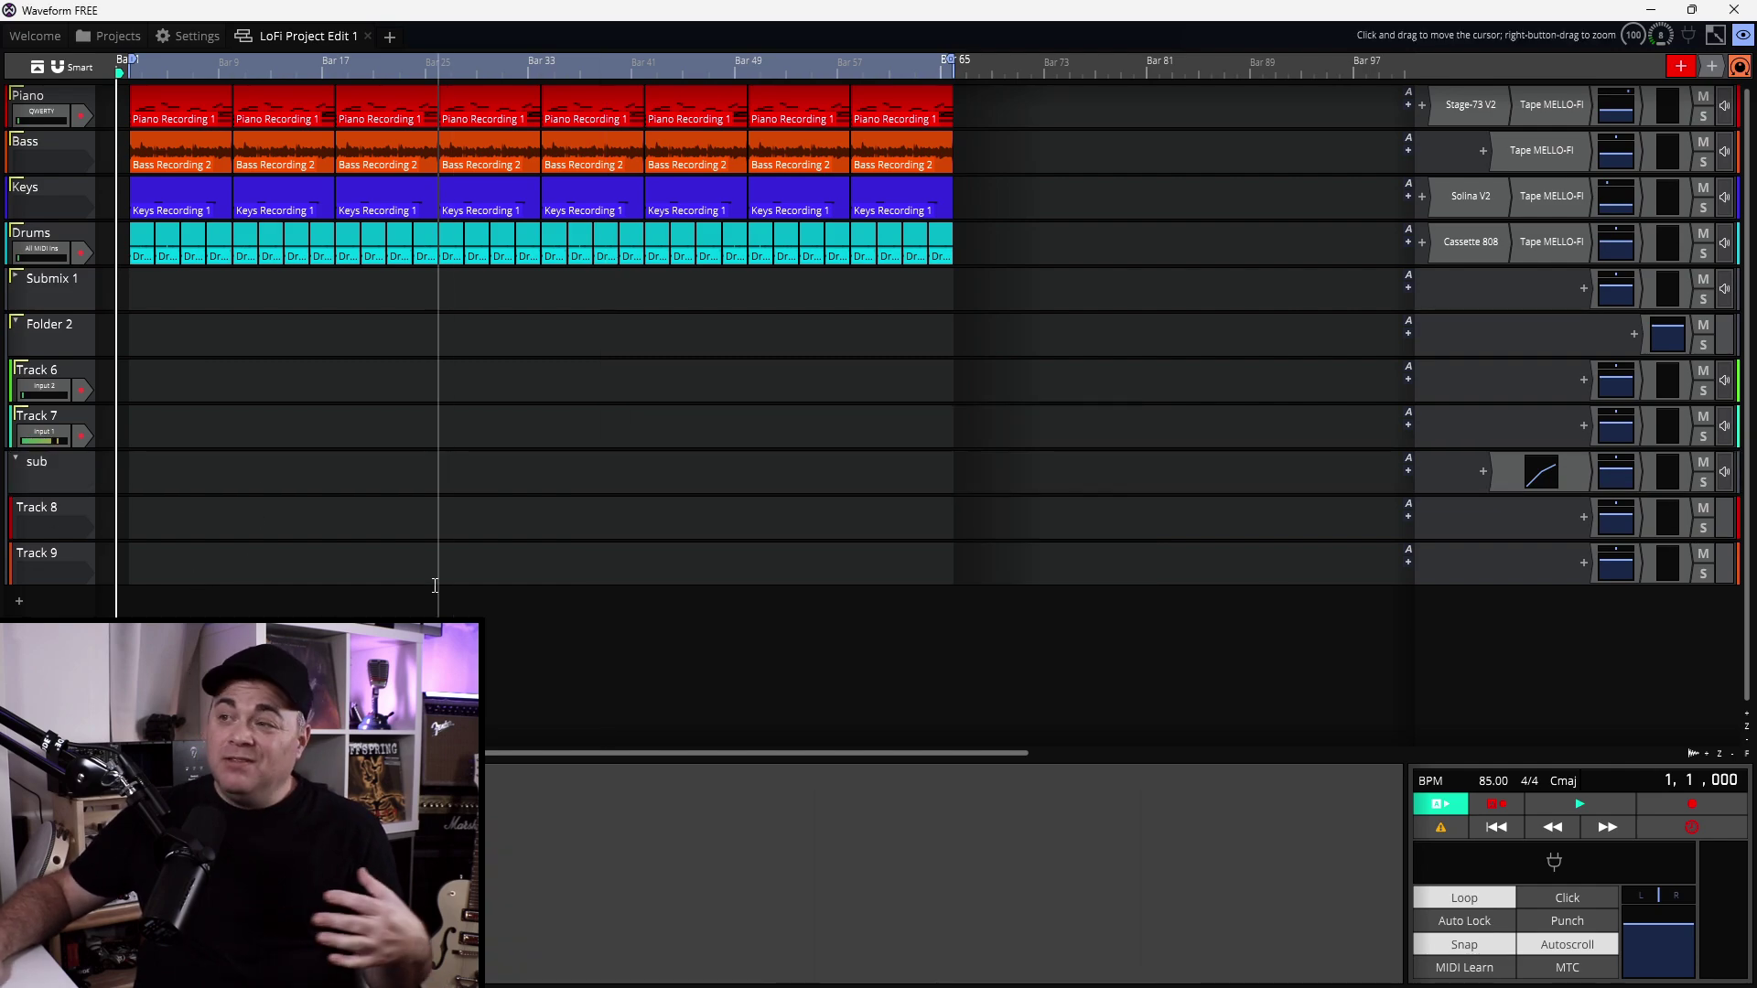
- Collapse the sub and Folder 2 folders and insert a built-in Waveform equaliser on Folder 2
{"action": "left_click", "coordinate": [15, 459]}
{"action": "left_click", "coordinate": [15, 326]}
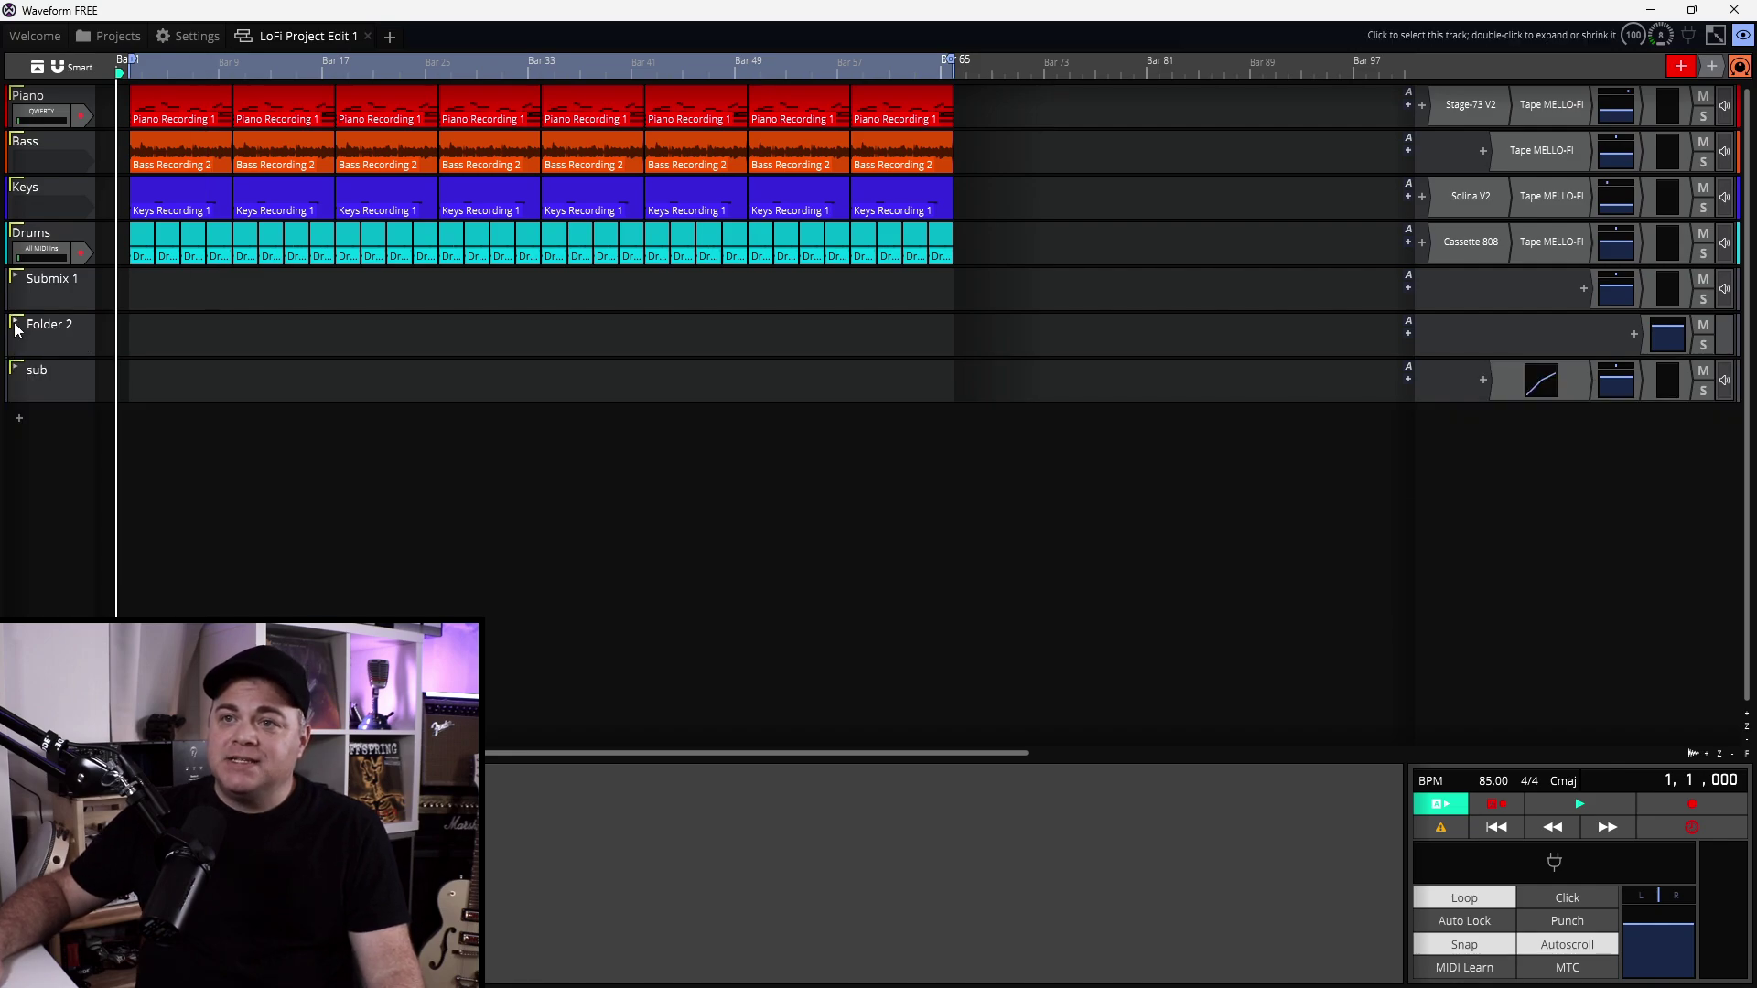
{"action": "left_click", "coordinate": [1634, 335]}
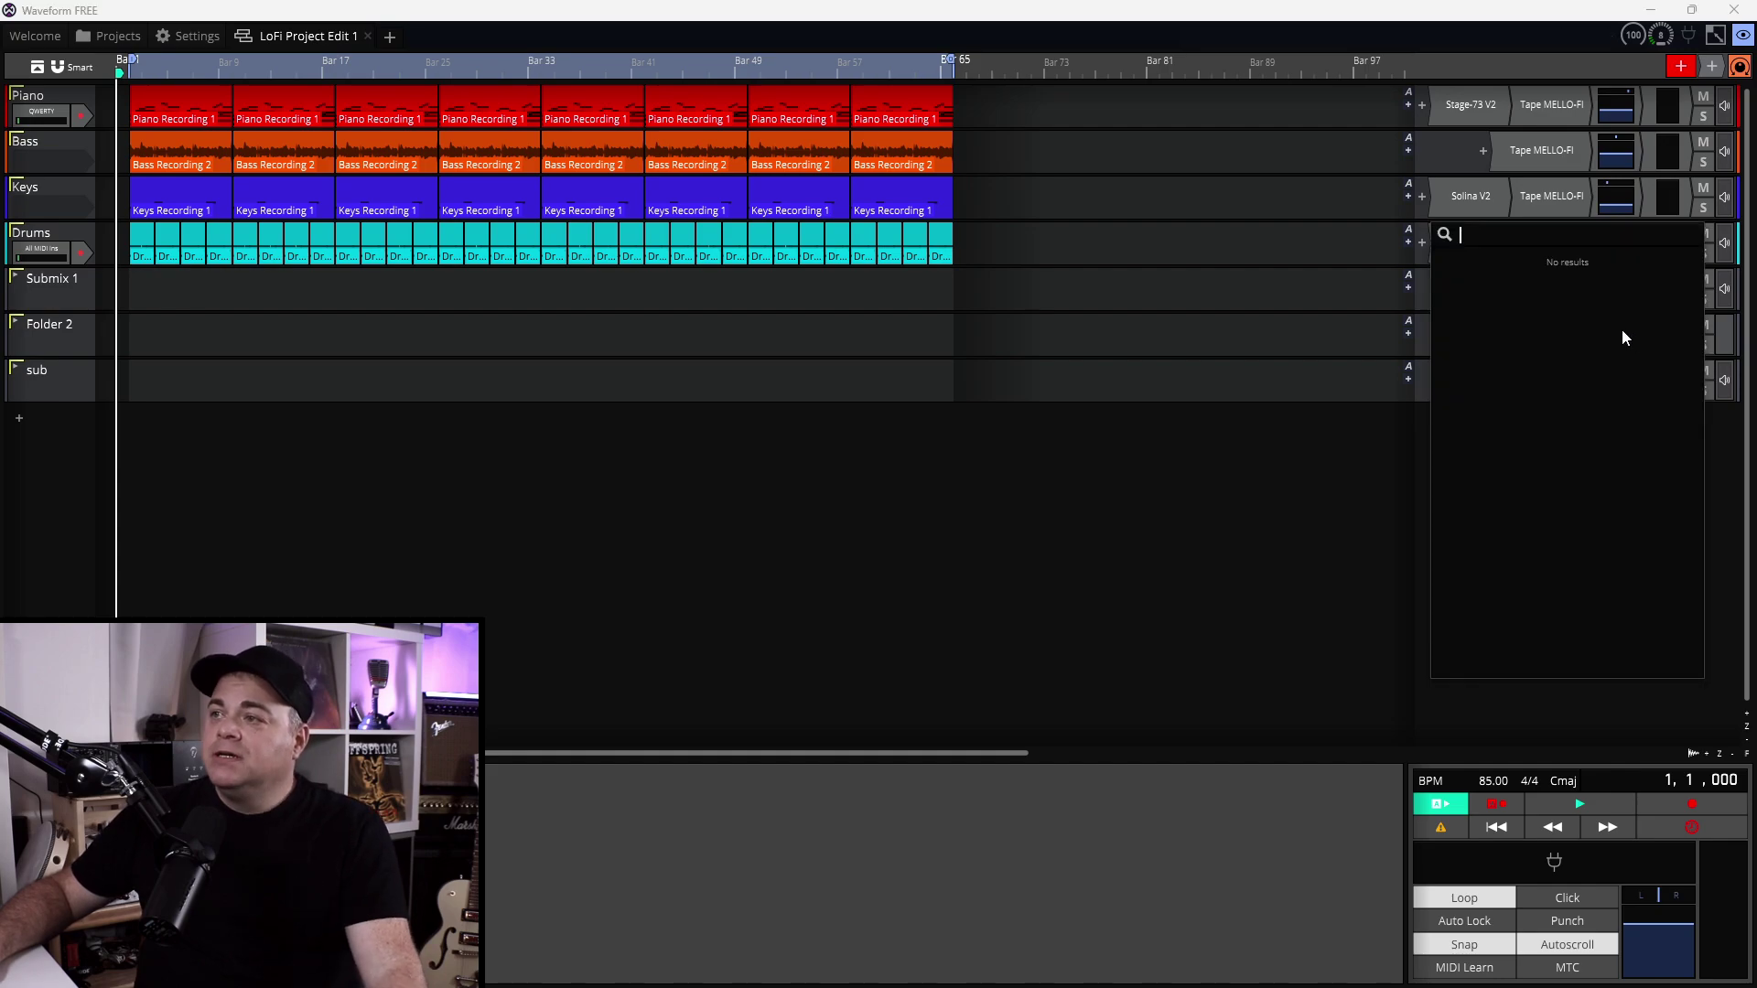
{"action": "left_click", "coordinate": [1440, 273]}
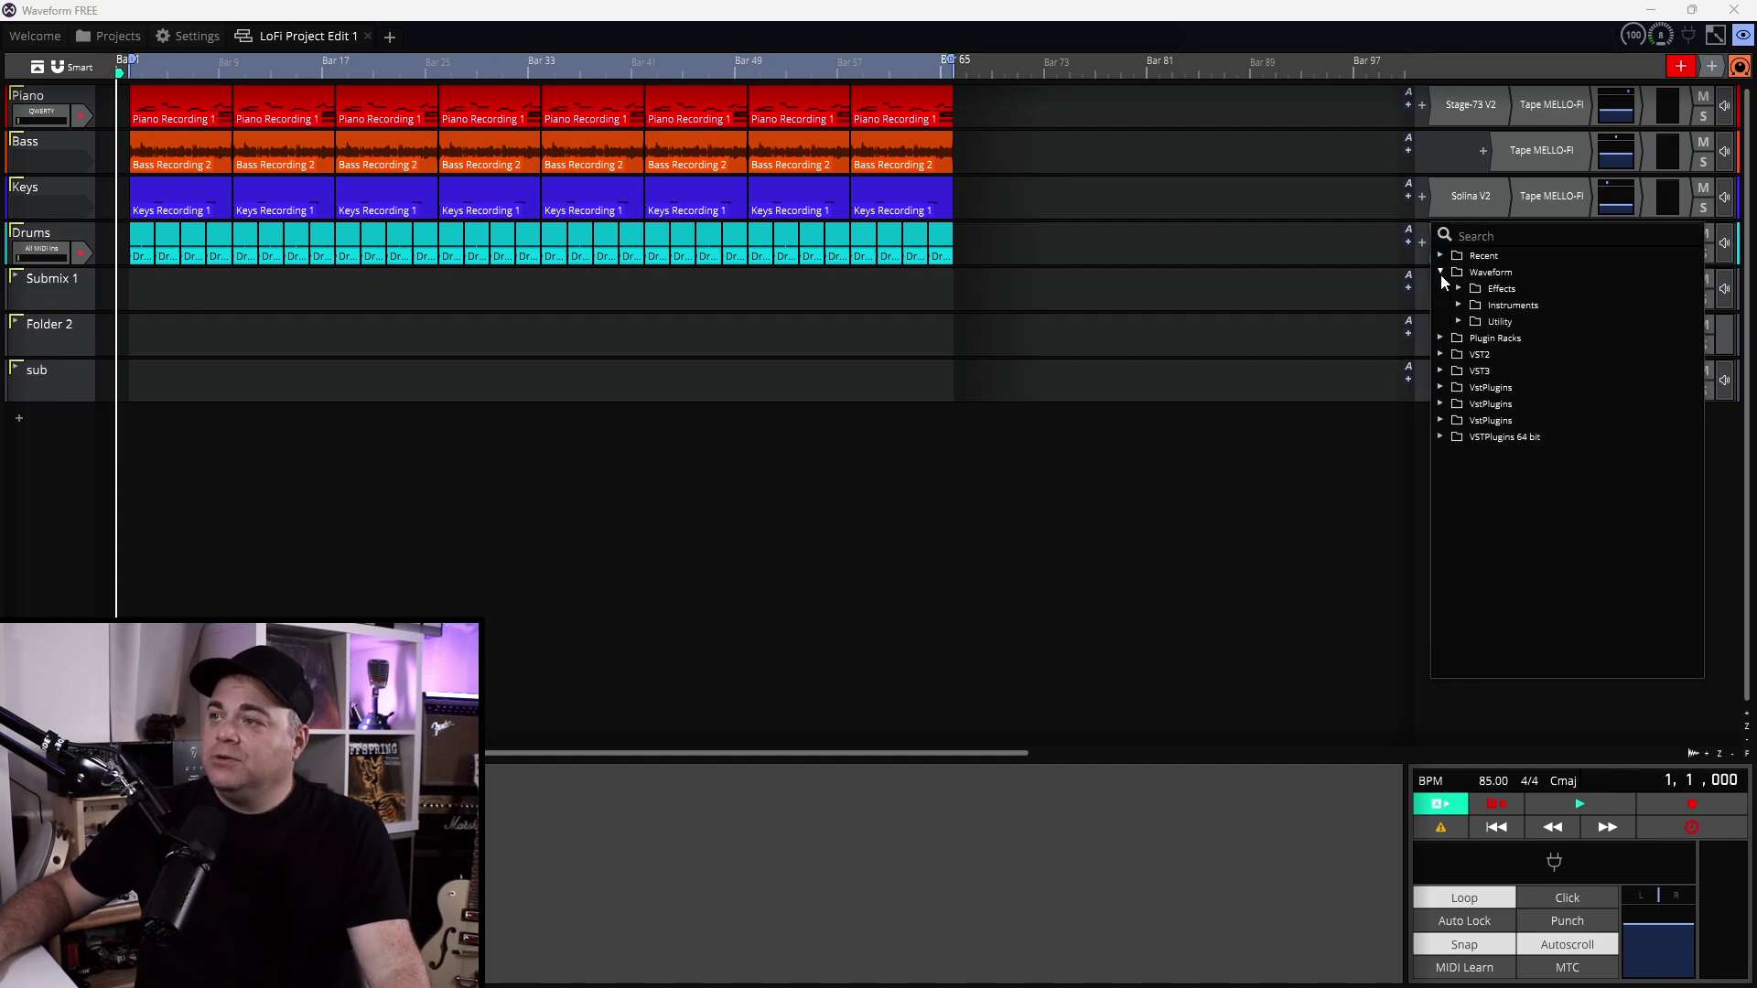
{"action": "left_click", "coordinate": [1459, 288]}
{"action": "left_click", "coordinate": [1541, 342]}
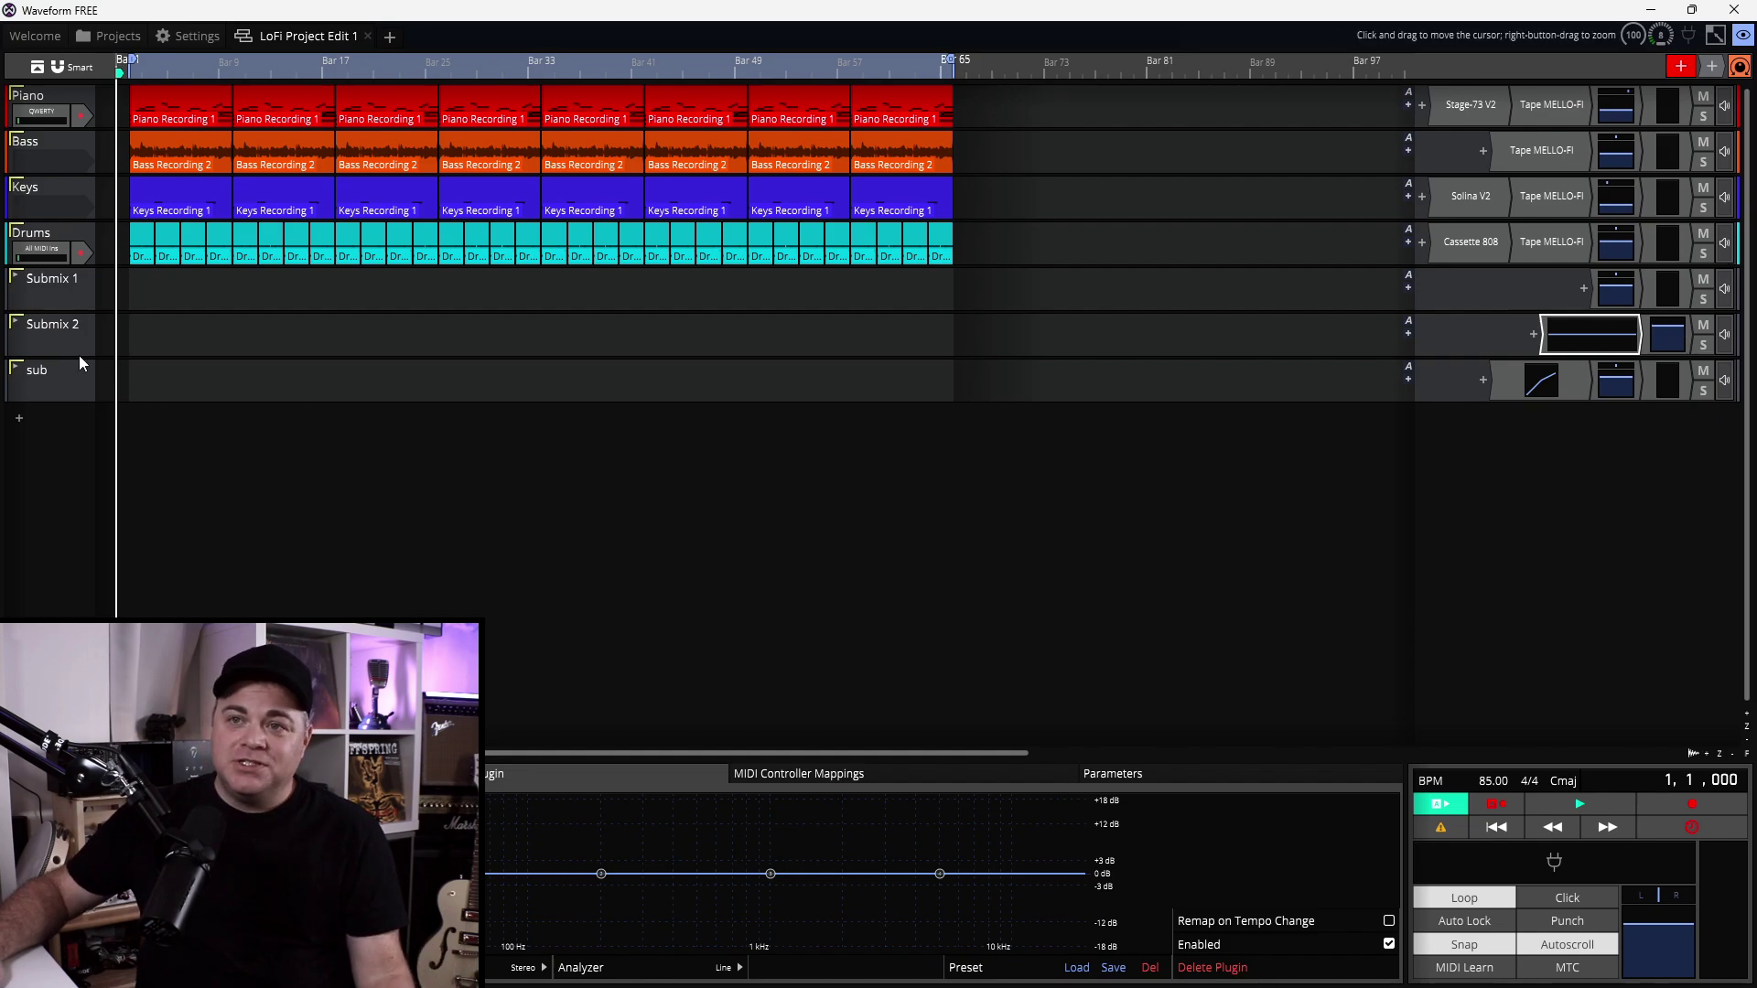
- Move the level meter from the sub track to the end of Submix 2's plugin chain
{"action": "left_click", "coordinate": [1648, 332]}
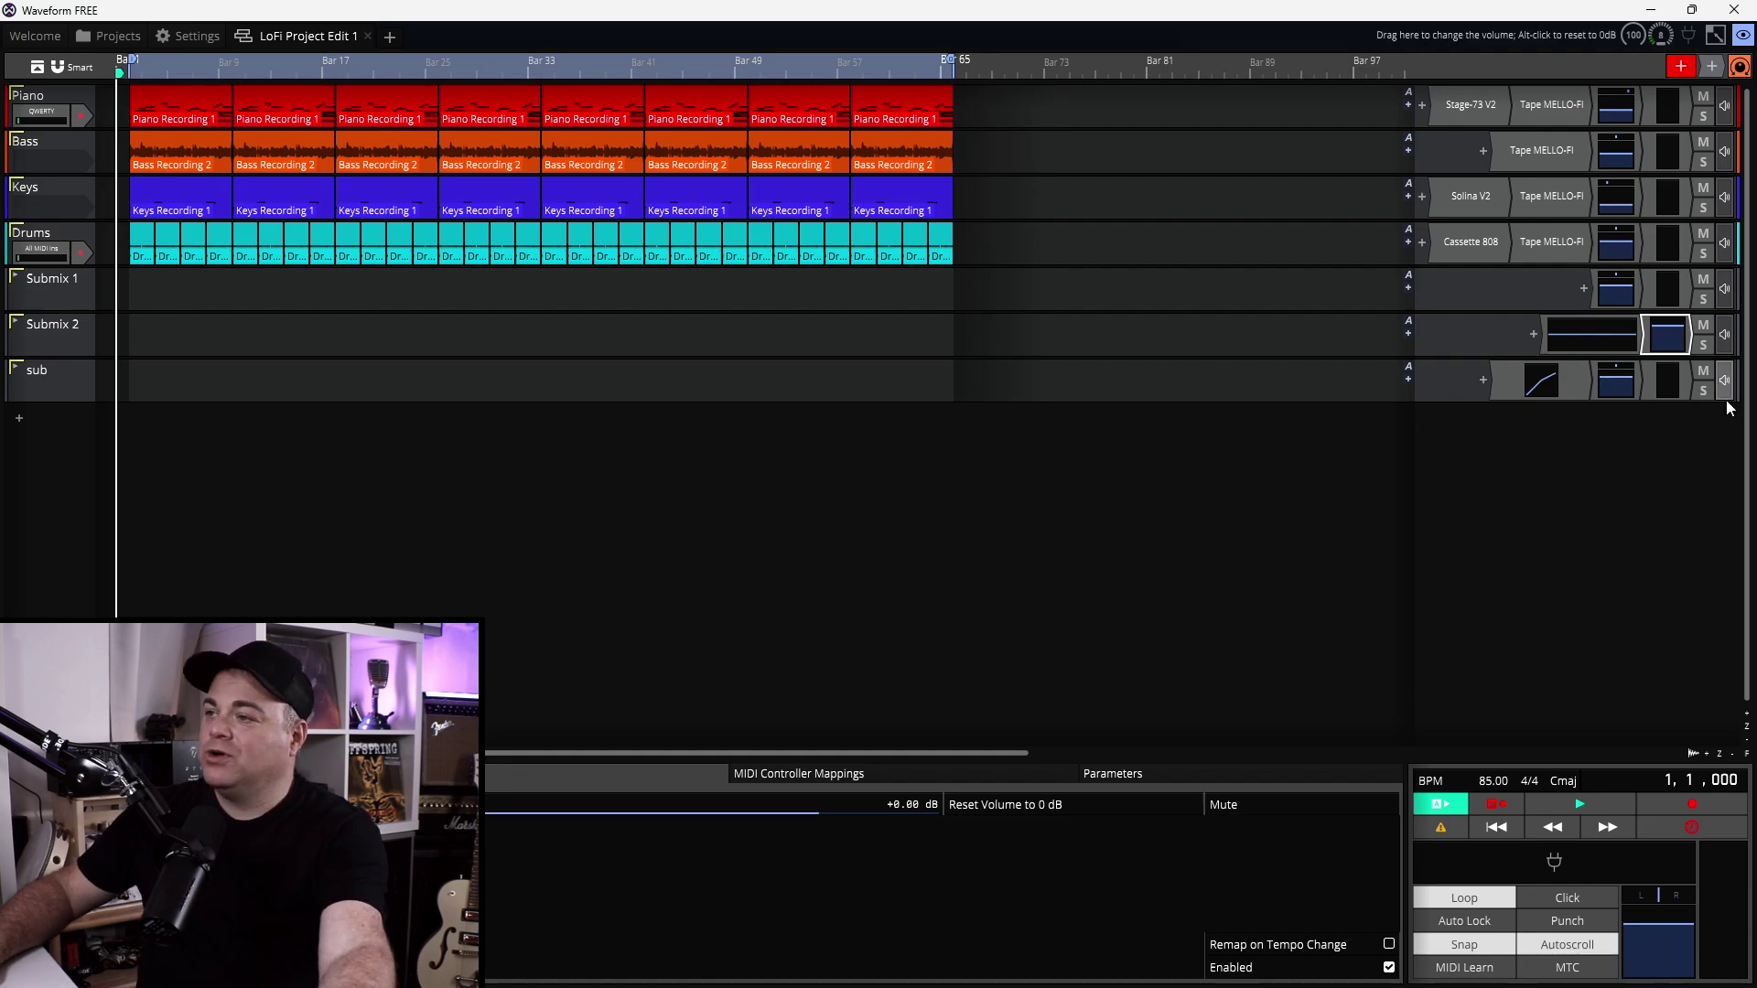
{"action": "left_click", "coordinate": [1650, 382]}
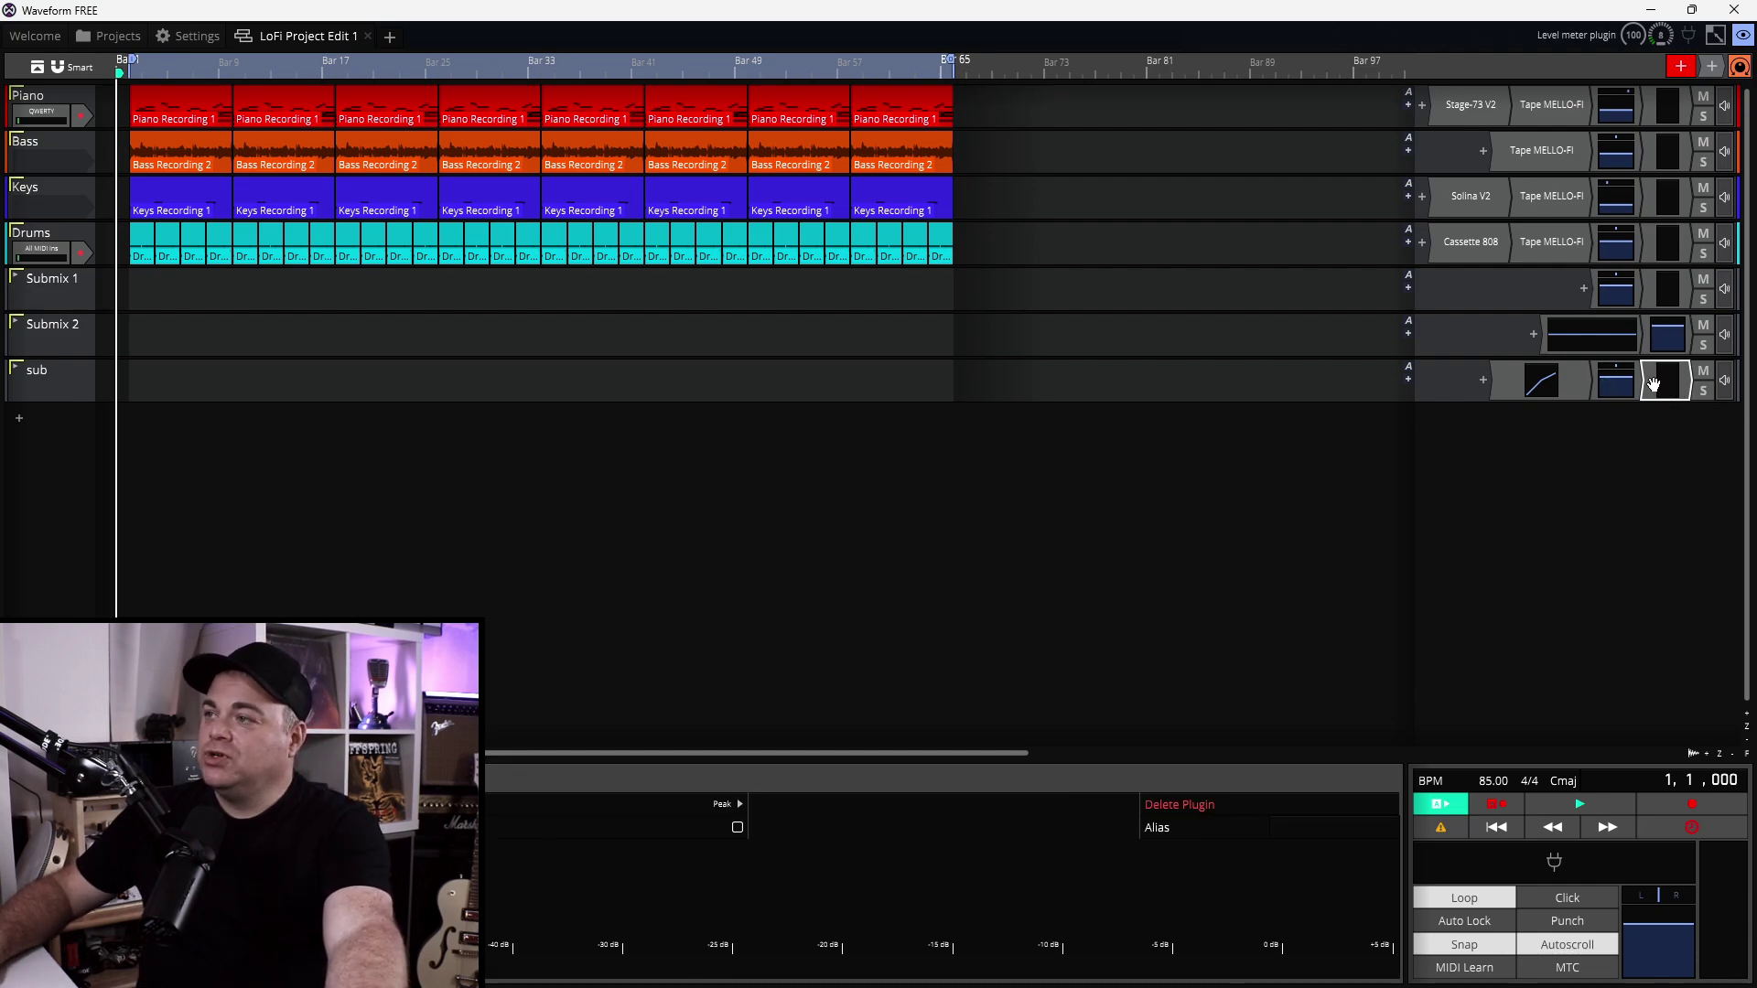
{"action": "left_click_drag", "start_coordinate": [1653, 384], "coordinate": [1652, 339]}
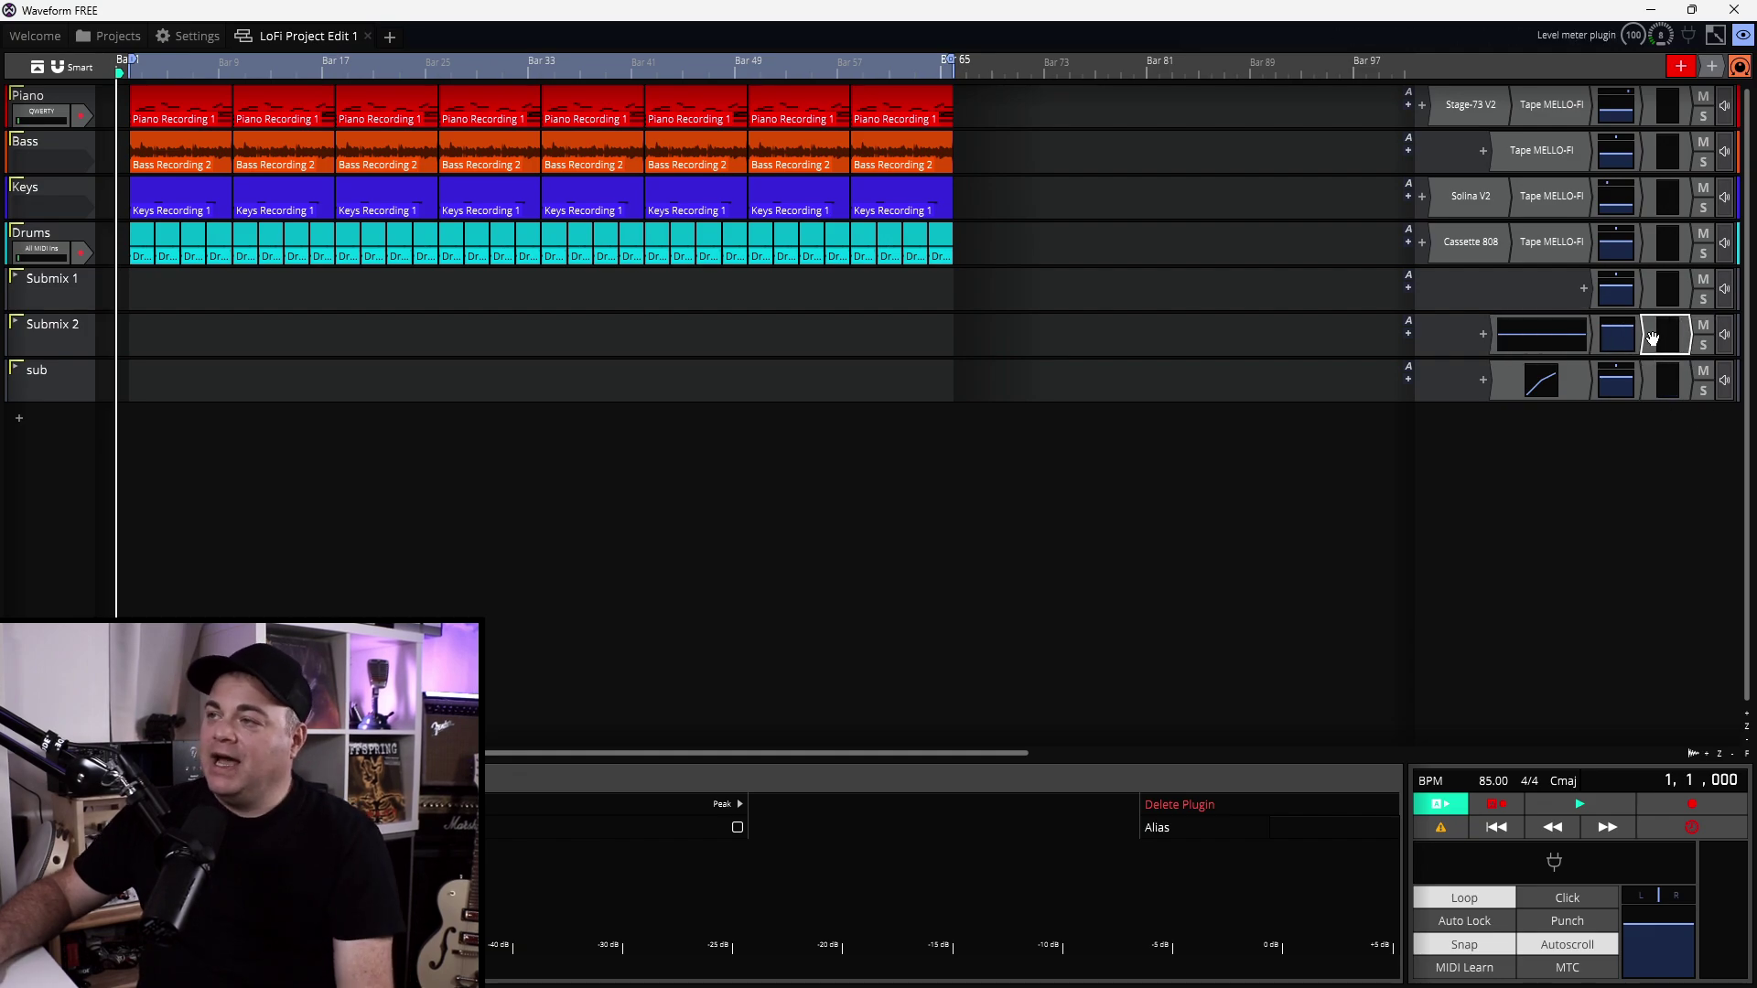
- Copy Volume & Pan into Submix 2, delete the extra plugin, then view Piano's Stage-73 V2
{"action": "left_click", "coordinate": [1637, 384]}
{"action": "left_click_drag", "start_coordinate": [1637, 384], "coordinate": [1673, 337]}
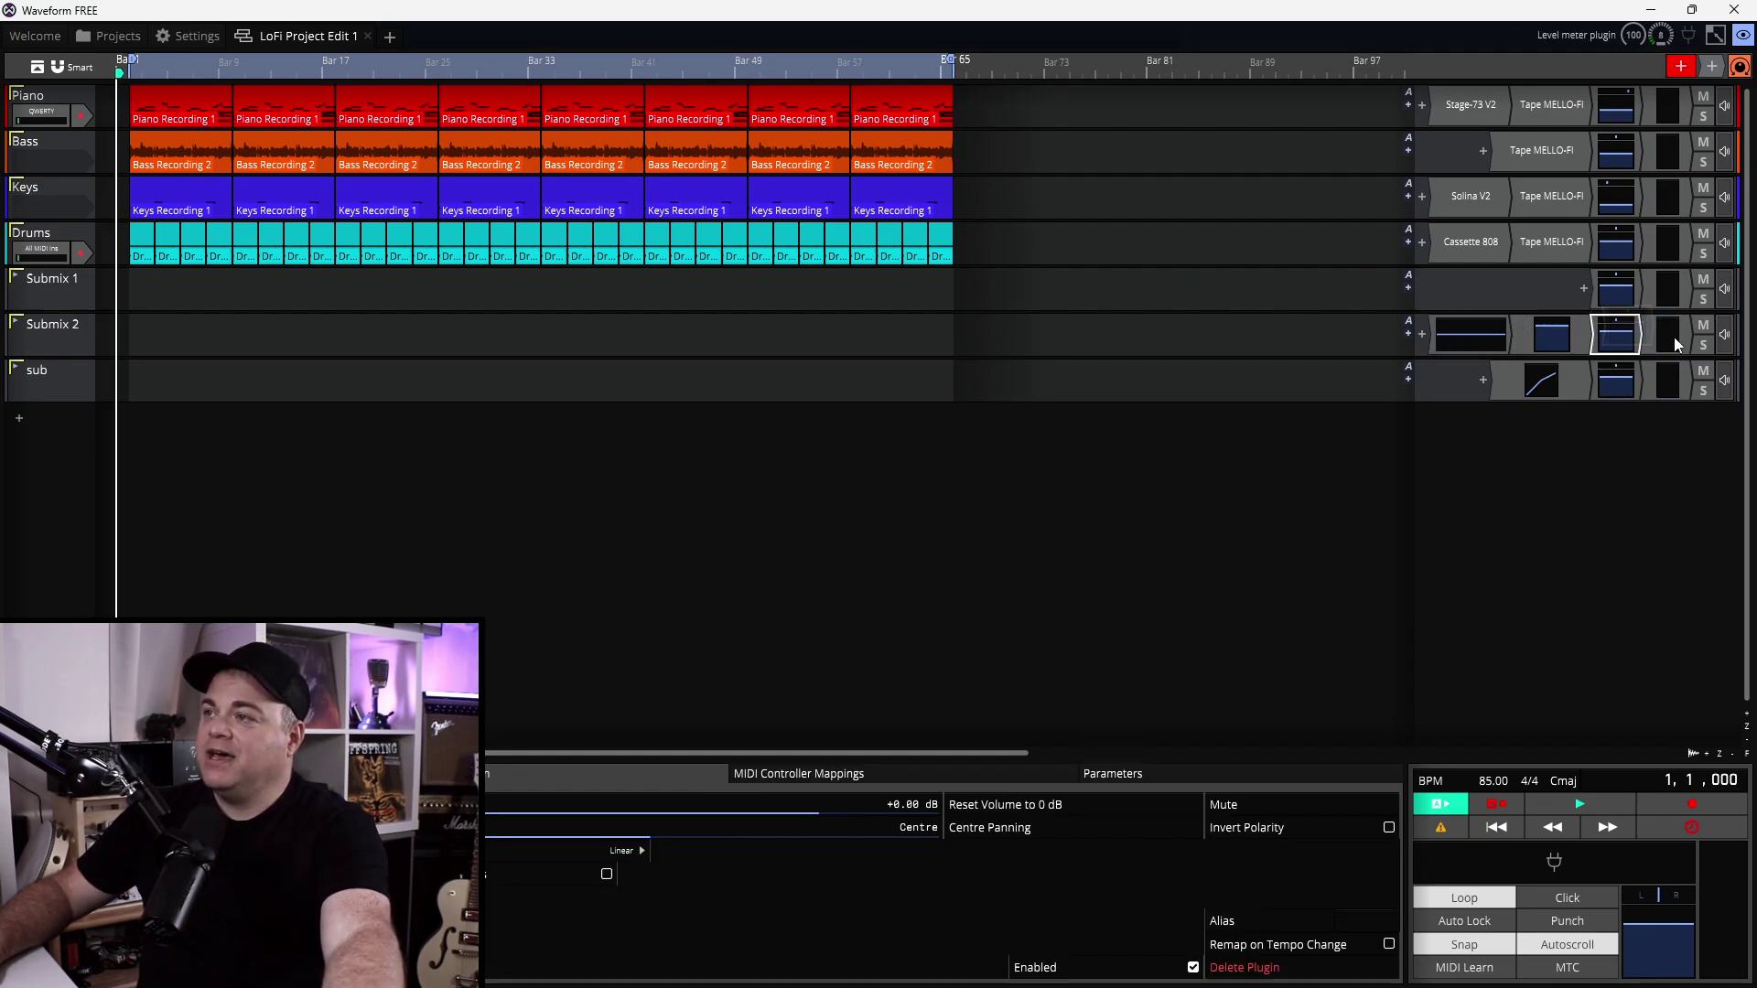
{"action": "right_click", "coordinate": [1576, 339]}
{"action": "left_click", "coordinate": [1538, 426]}
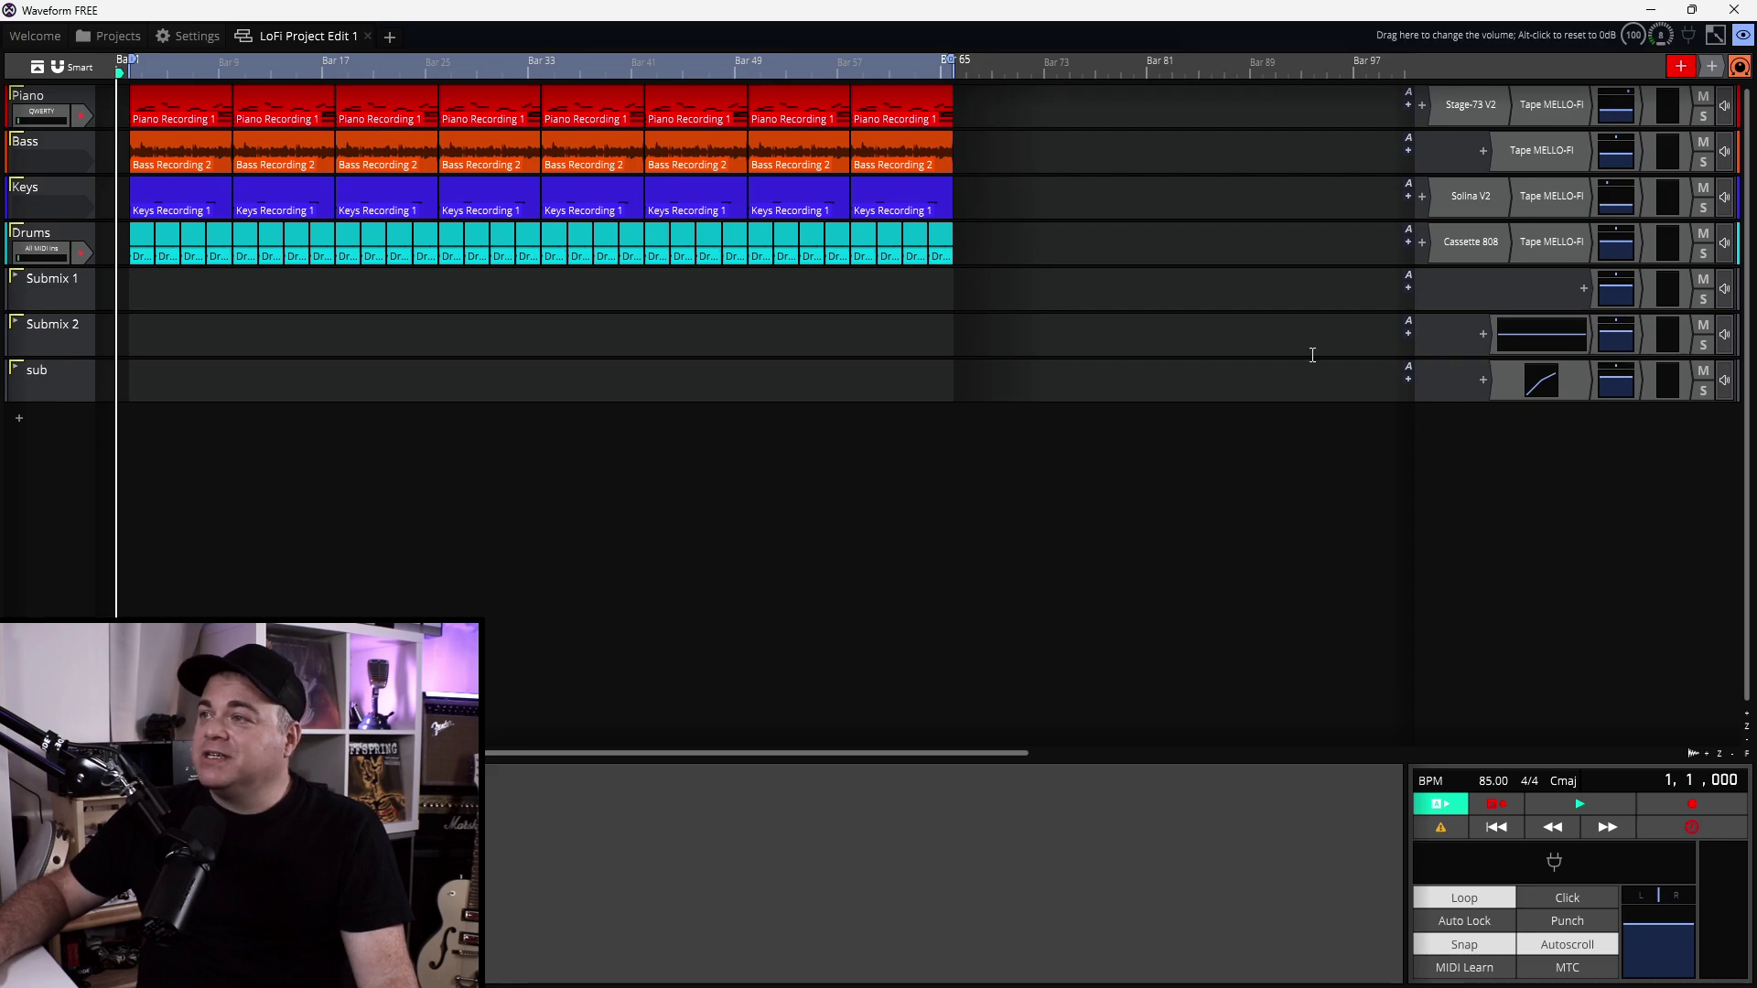
{"action": "left_click", "coordinate": [1470, 104]}
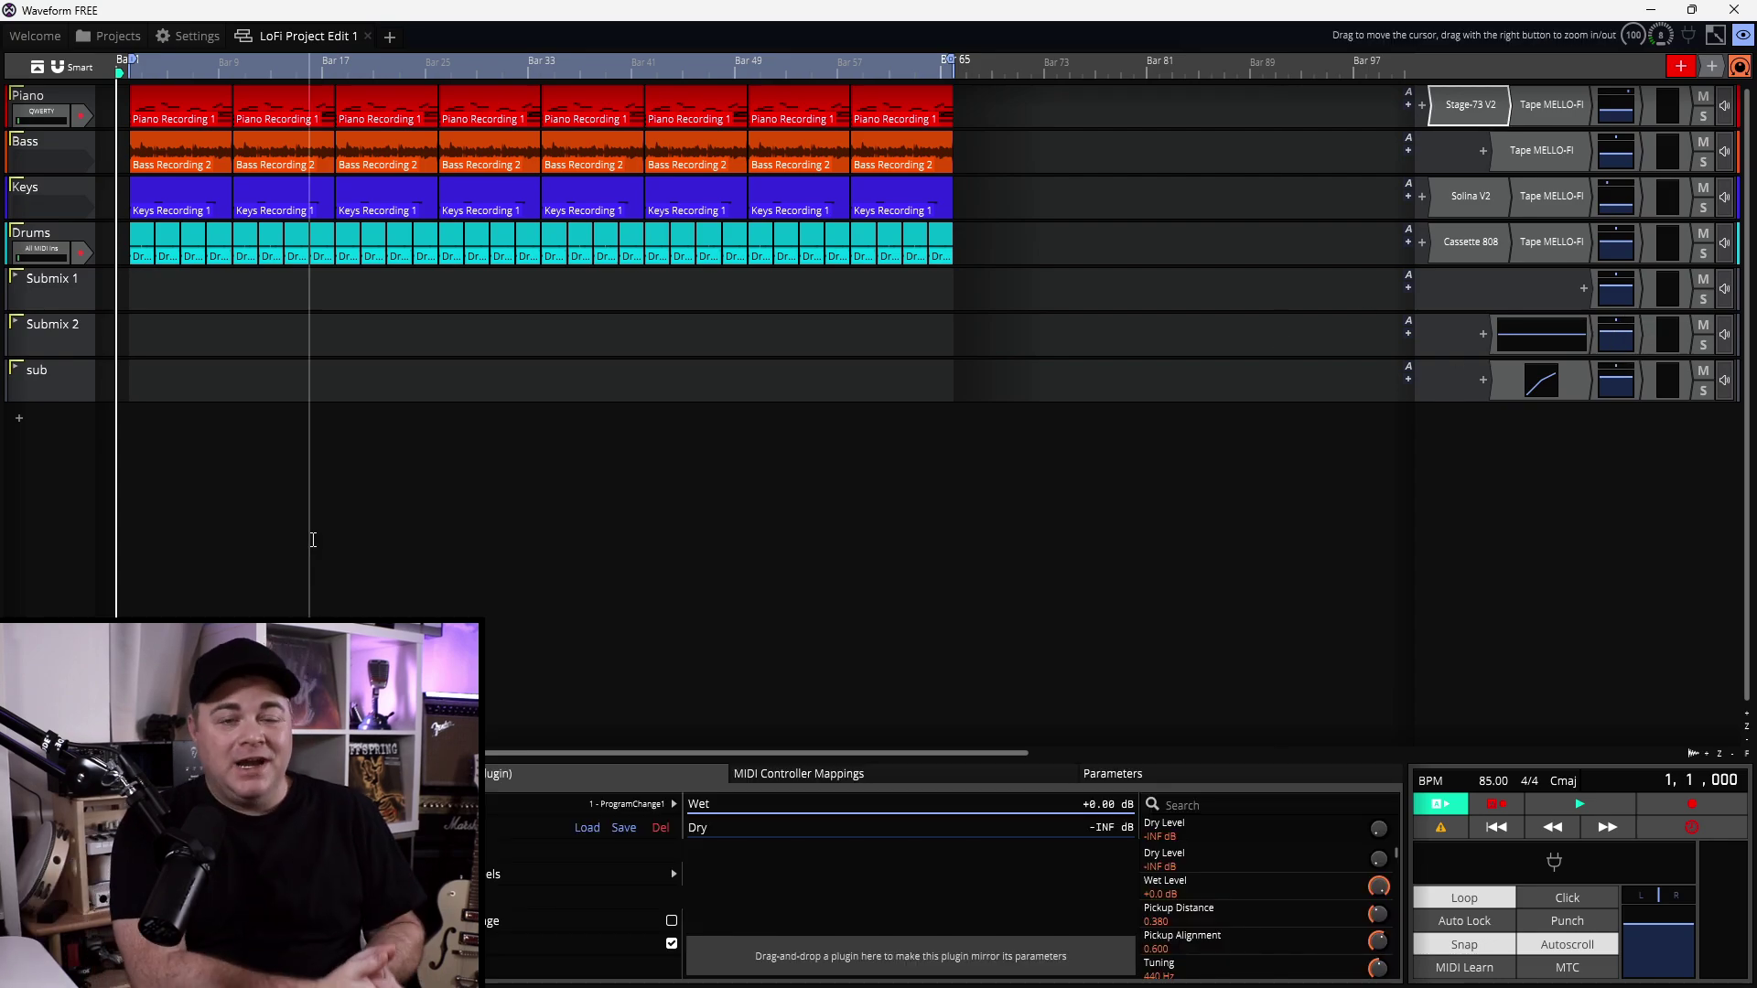